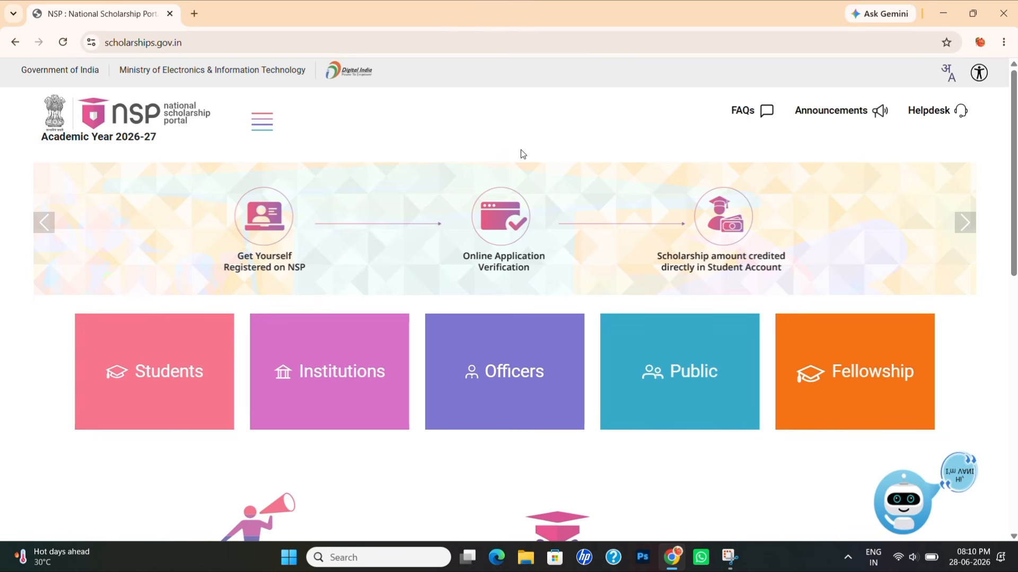
- Browse the NSP home page and open the side menu with Students, Institutes and Officers links
scroll(421, 320, down, 7)
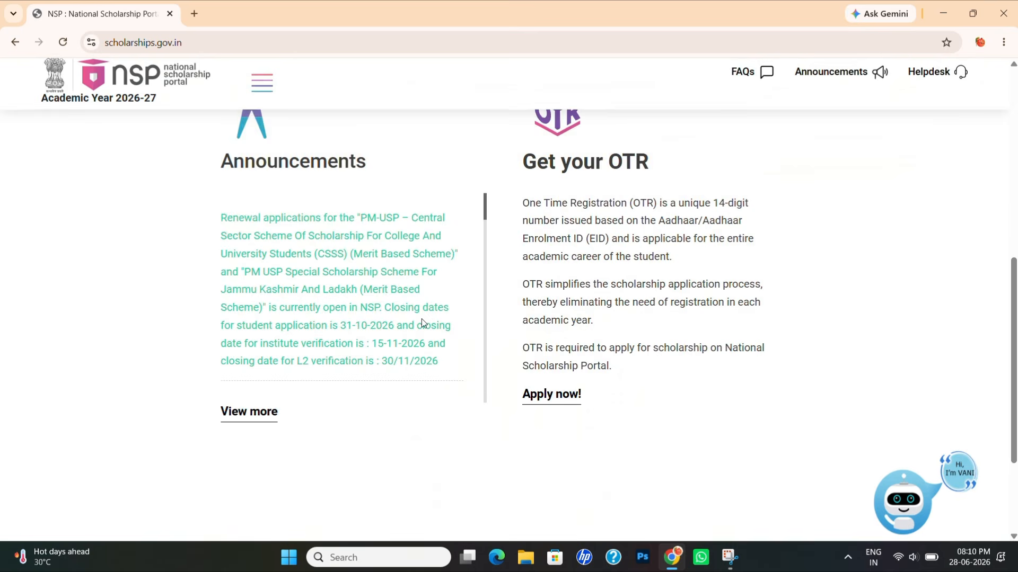
scroll(422, 319, down, 10)
scroll(423, 320, up, 10)
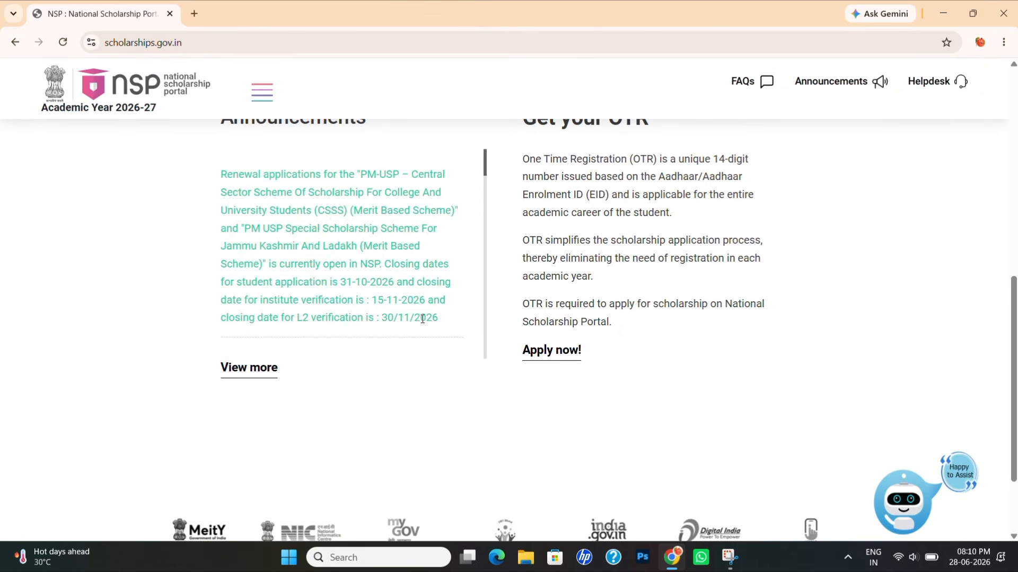
scroll(530, 334, up, 8)
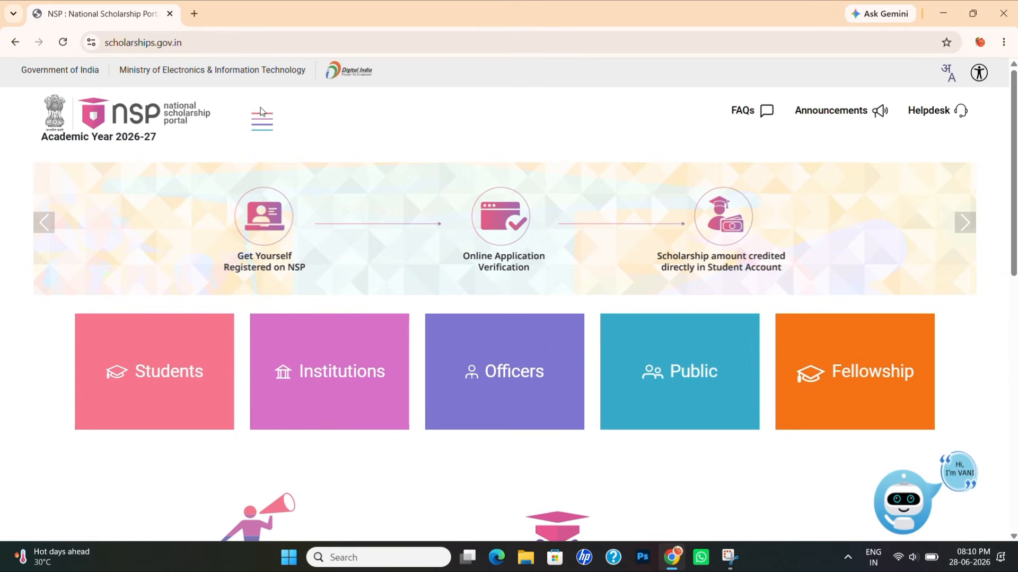
click(262, 129)
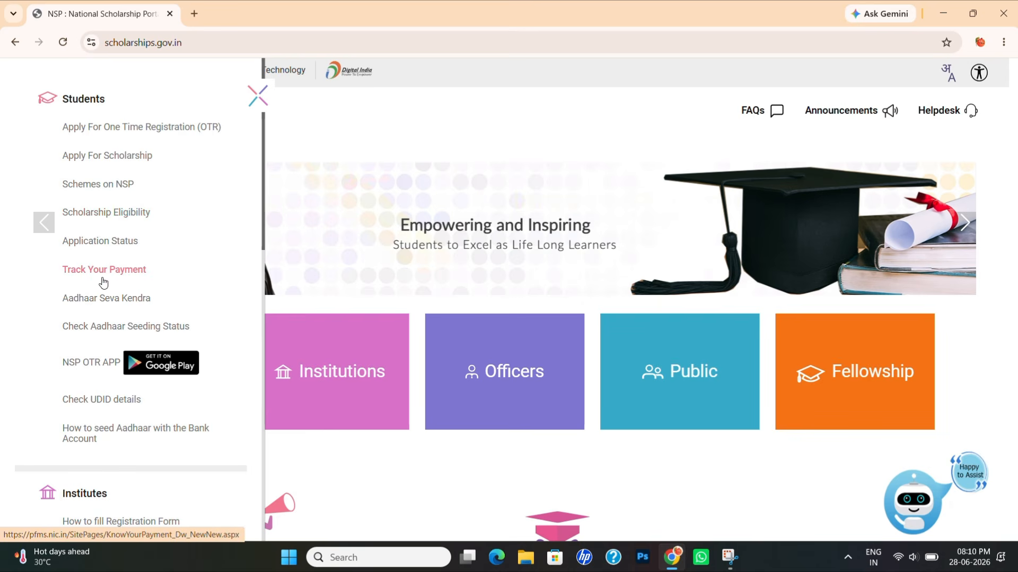
scroll(149, 278, down, 2)
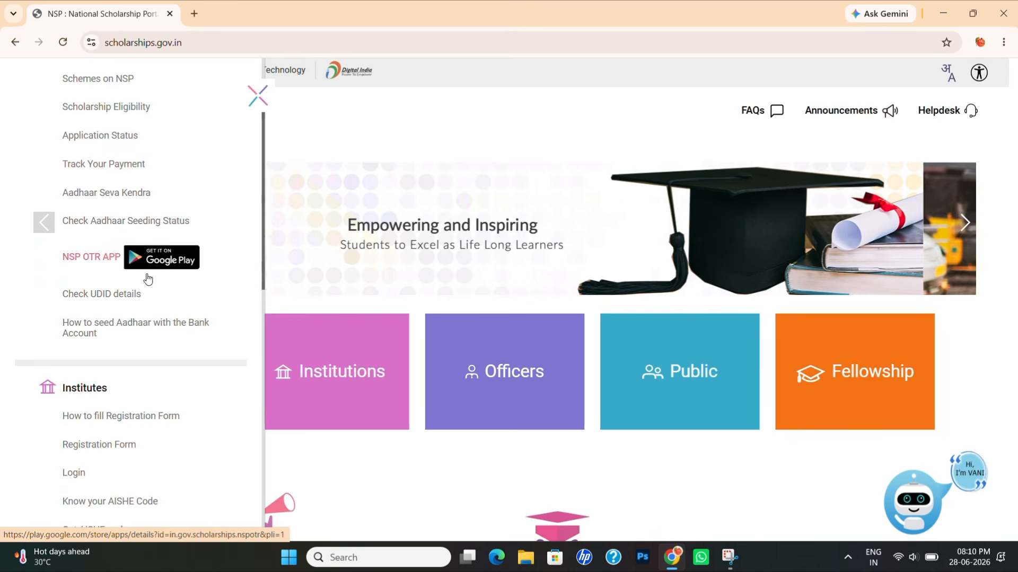
scroll(148, 279, down, 3)
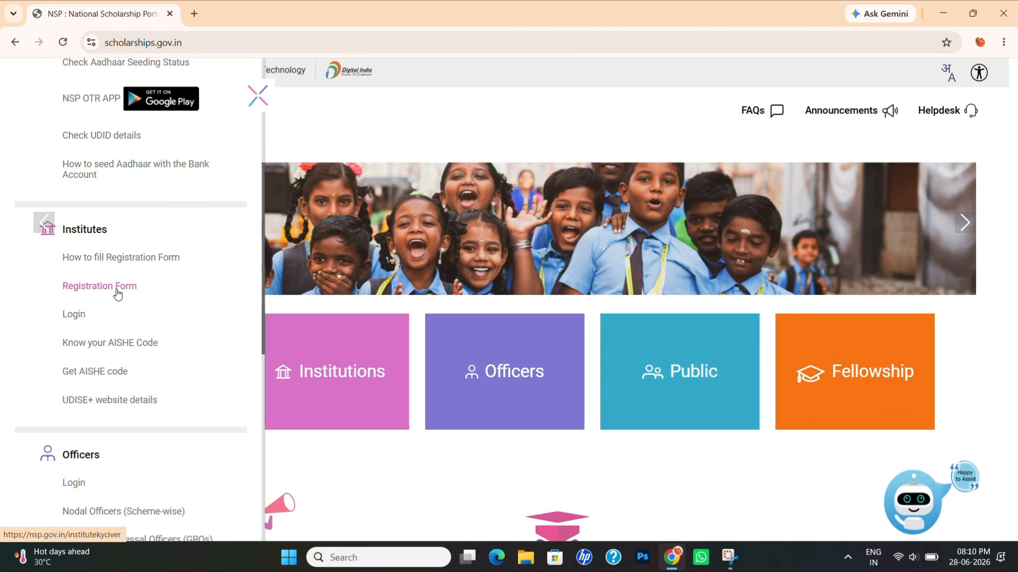
scroll(129, 383, down, 1)
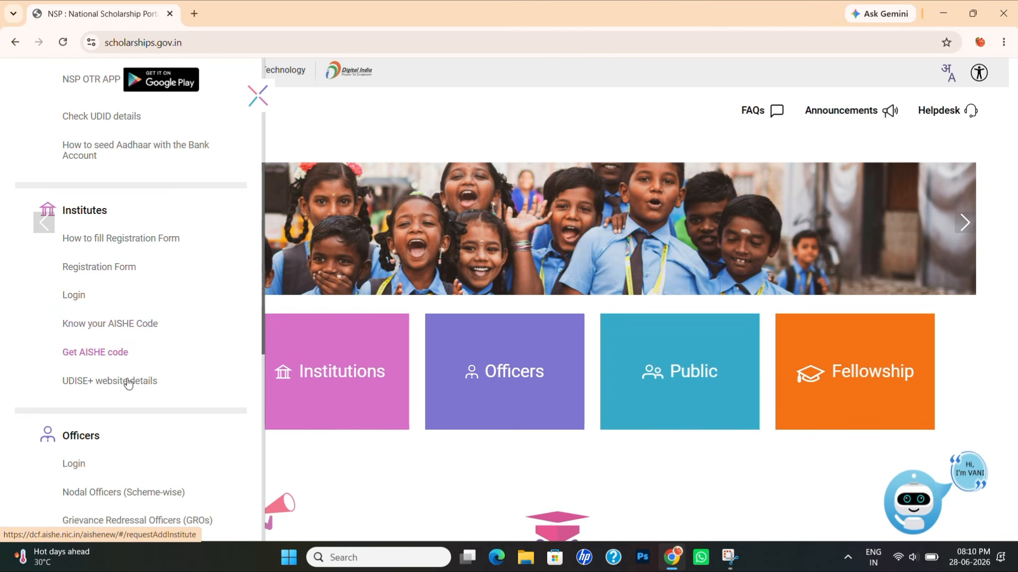
scroll(128, 384, down, 3)
scroll(128, 385, up, 8)
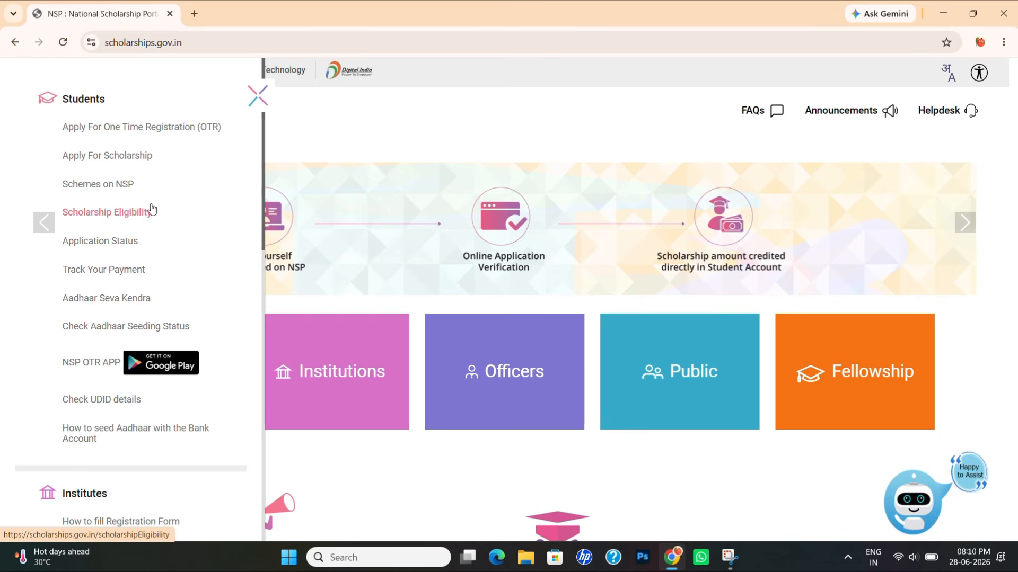
- Go to Schemes on NSP and search with the State Schemes category
click(117, 192)
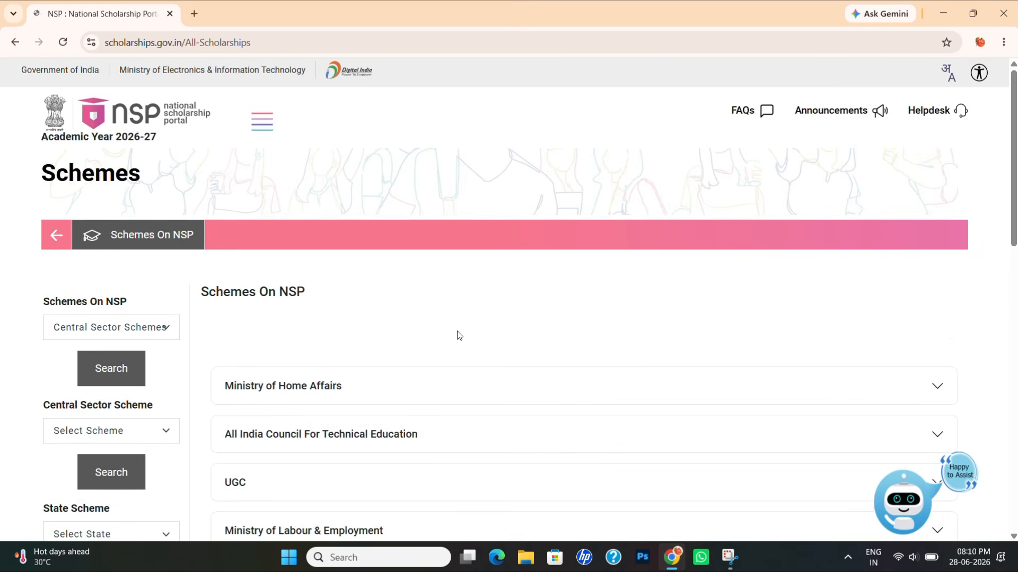
scroll(456, 336, down, 2)
click(139, 215)
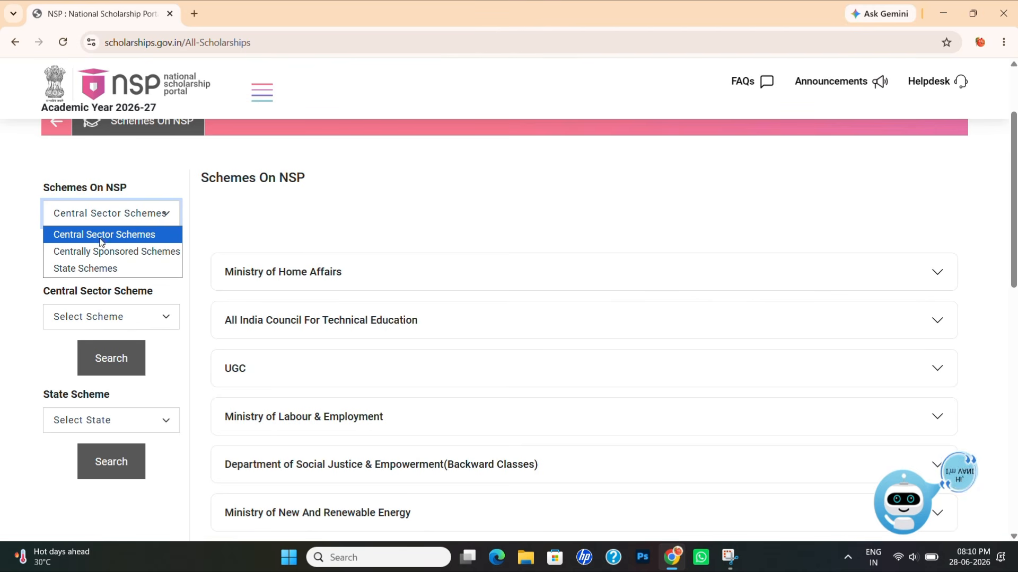
click(91, 269)
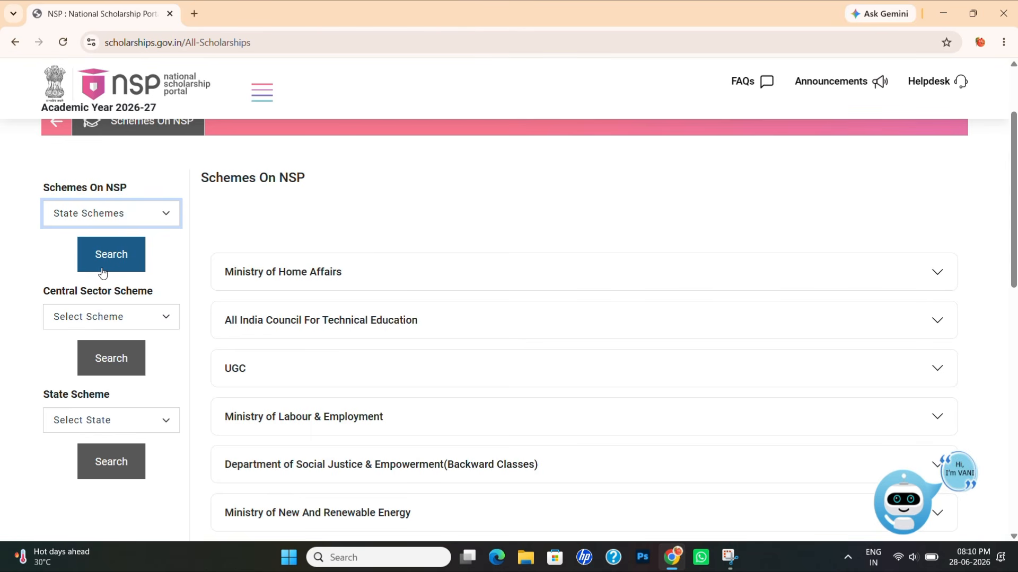
click(110, 267)
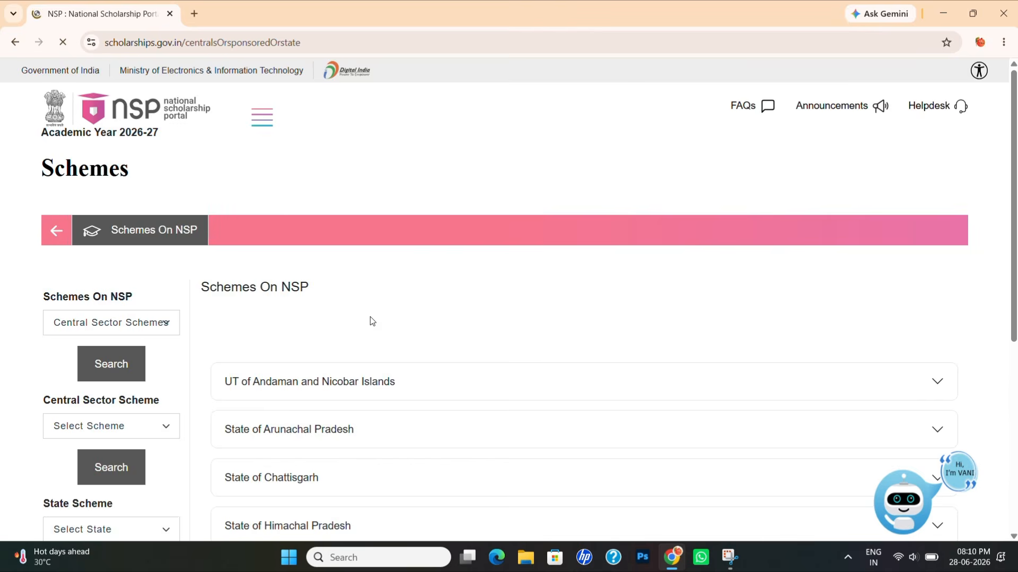
- Choose State of Assam in the State Scheme dropdown
scroll(371, 320, down, 4)
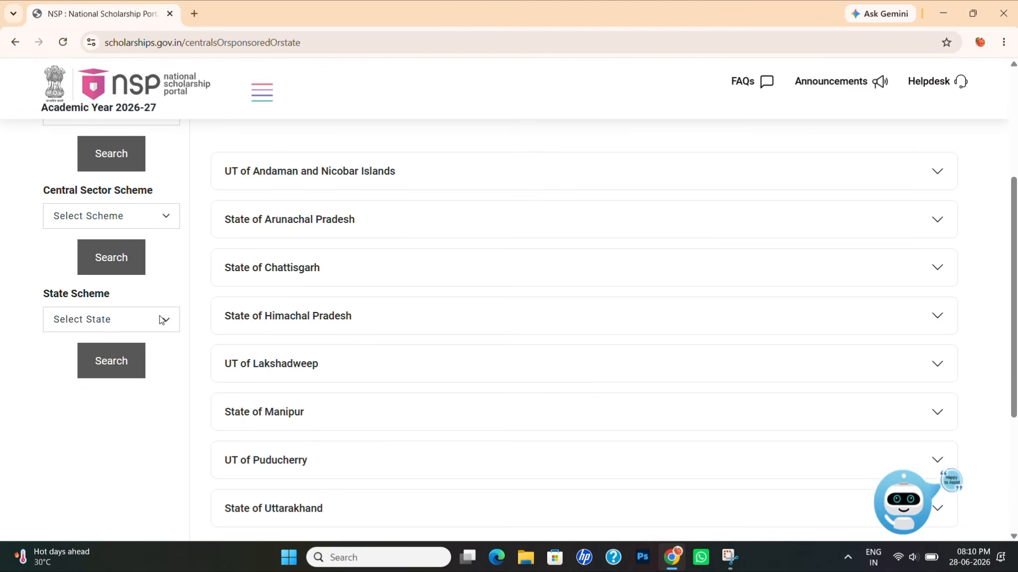
click(159, 319)
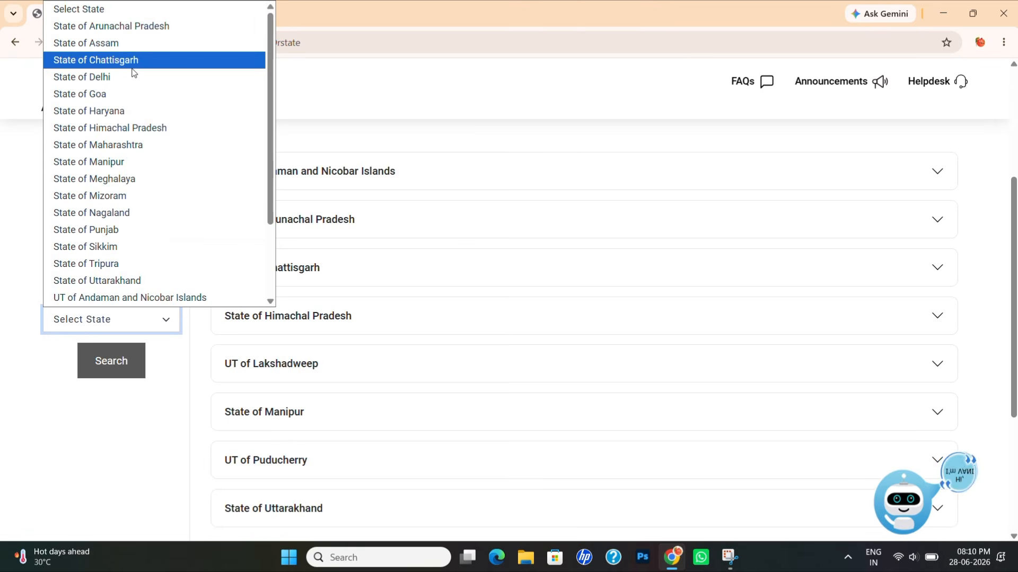
click(132, 43)
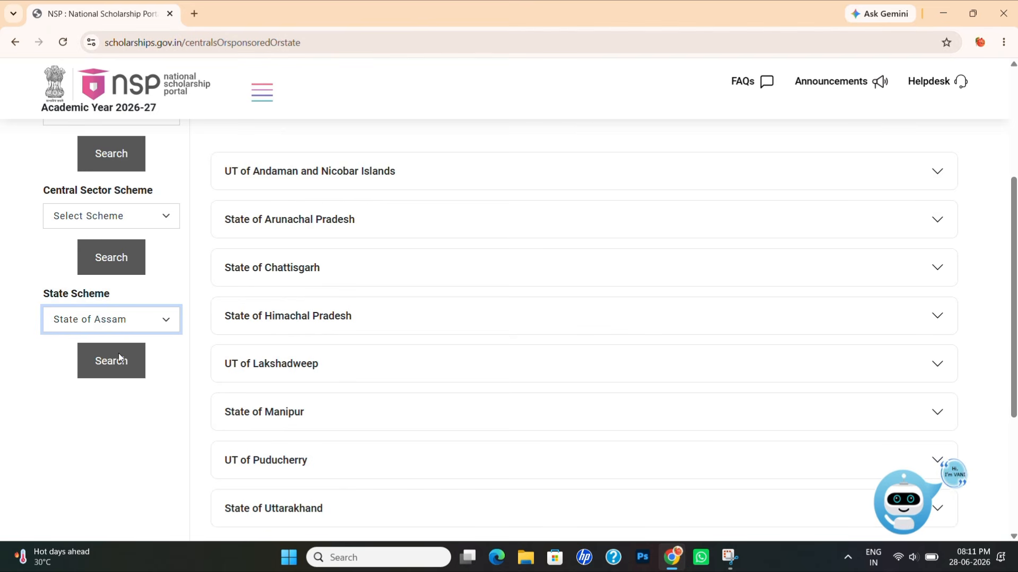
- Search Assam's schemes and review them, including Post Matric SC and OBC open till 30-09-2026
click(103, 375)
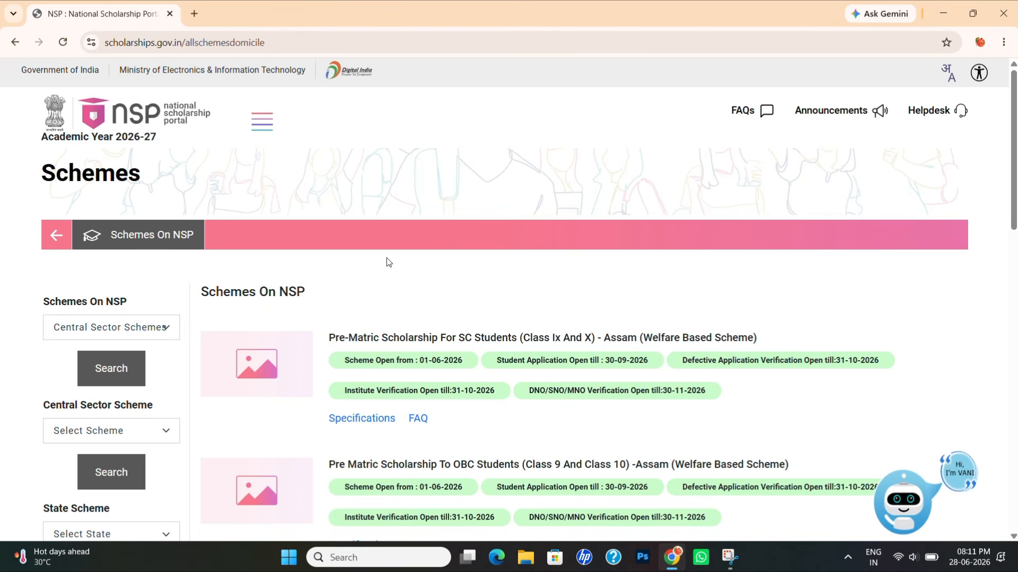
scroll(386, 258, down, 2)
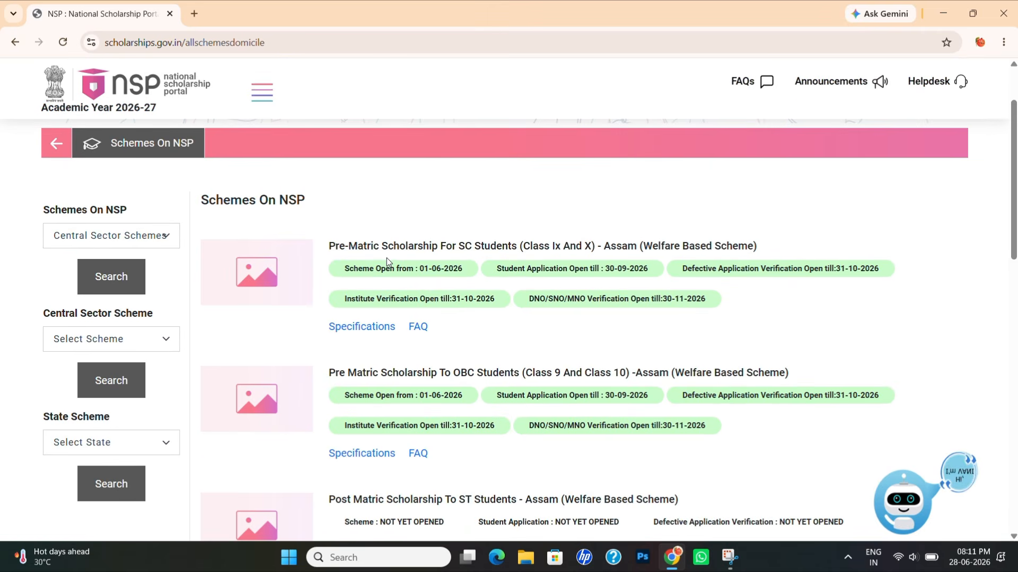
scroll(386, 257, down, 1)
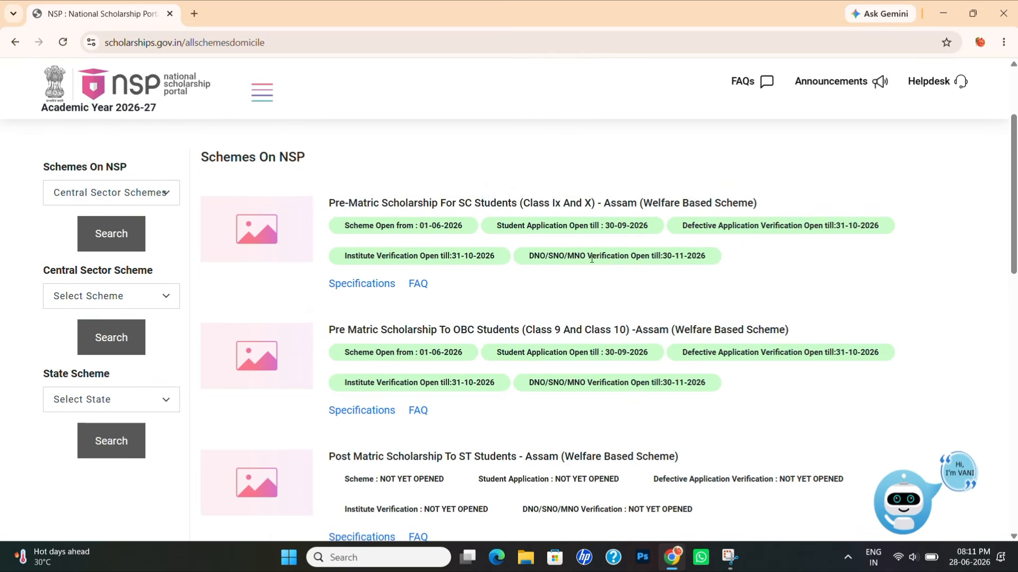
scroll(439, 306, down, 1)
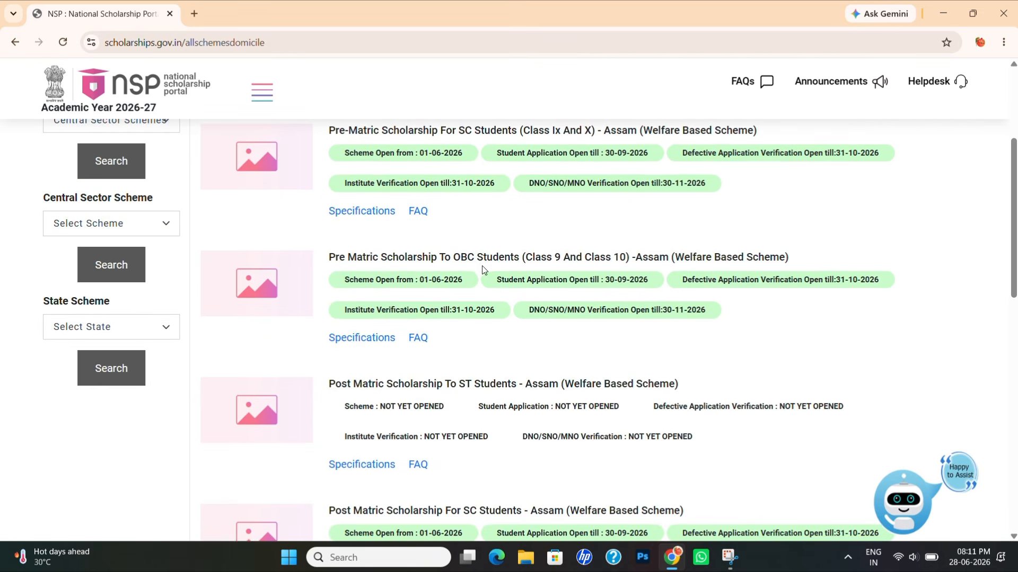
scroll(484, 279, down, 2)
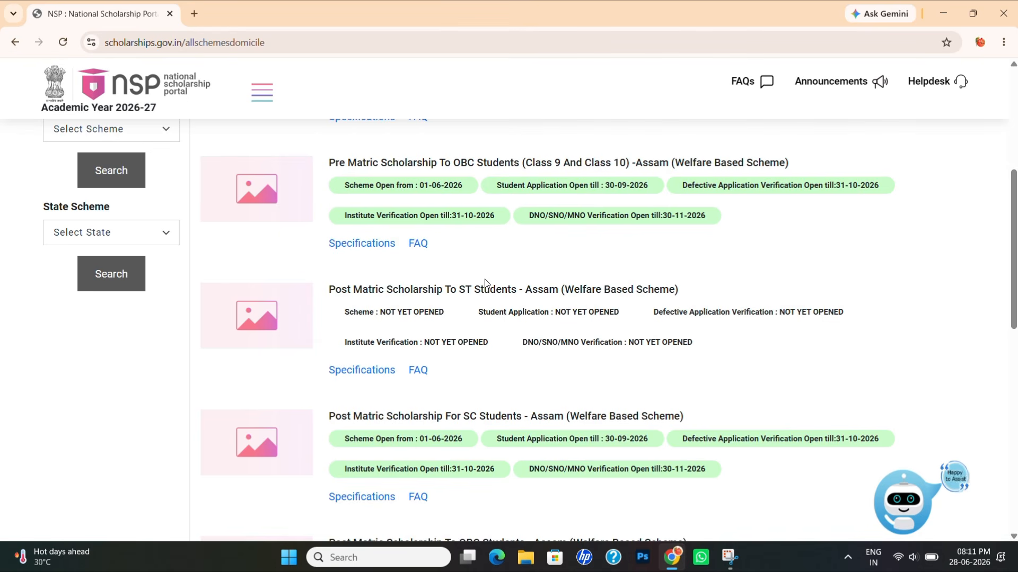
scroll(484, 282, up, 2)
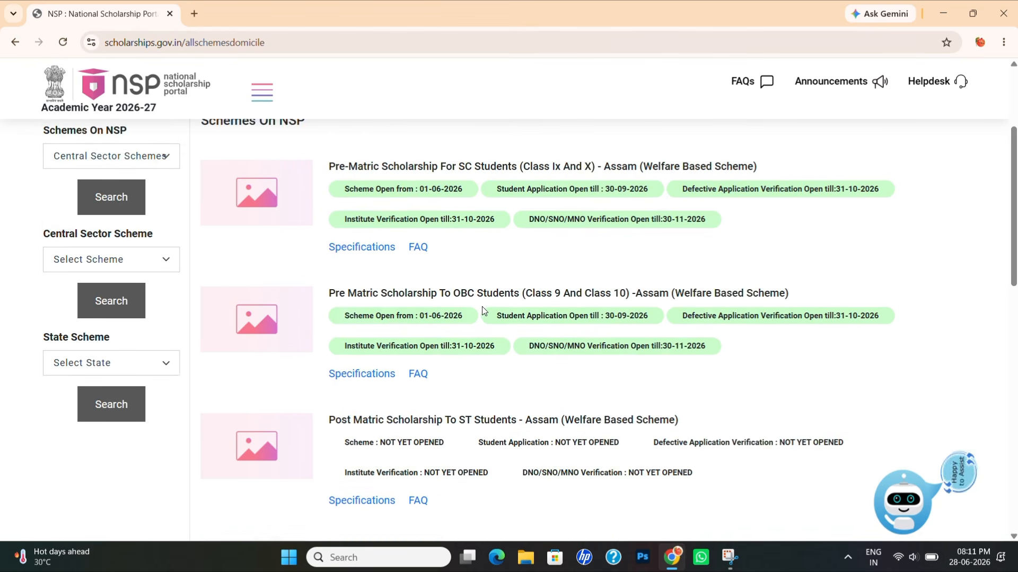
scroll(482, 306, down, 1)
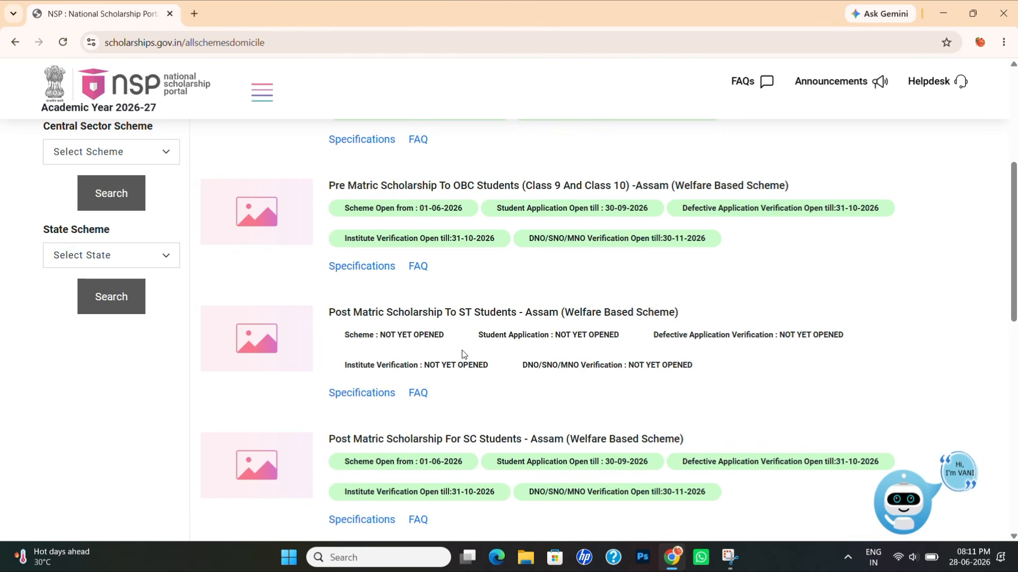
scroll(462, 351, down, 2)
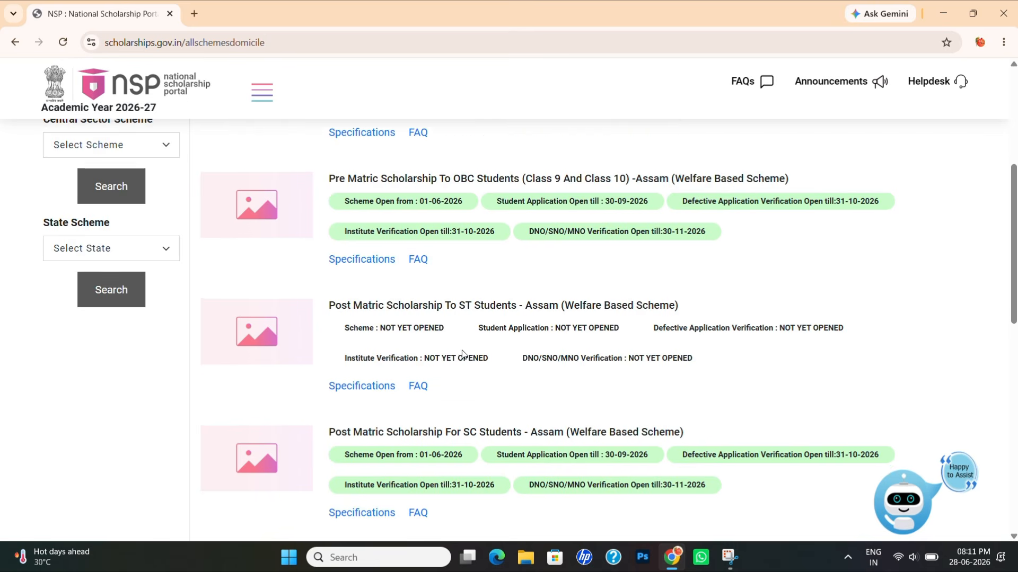
scroll(463, 354, down, 2)
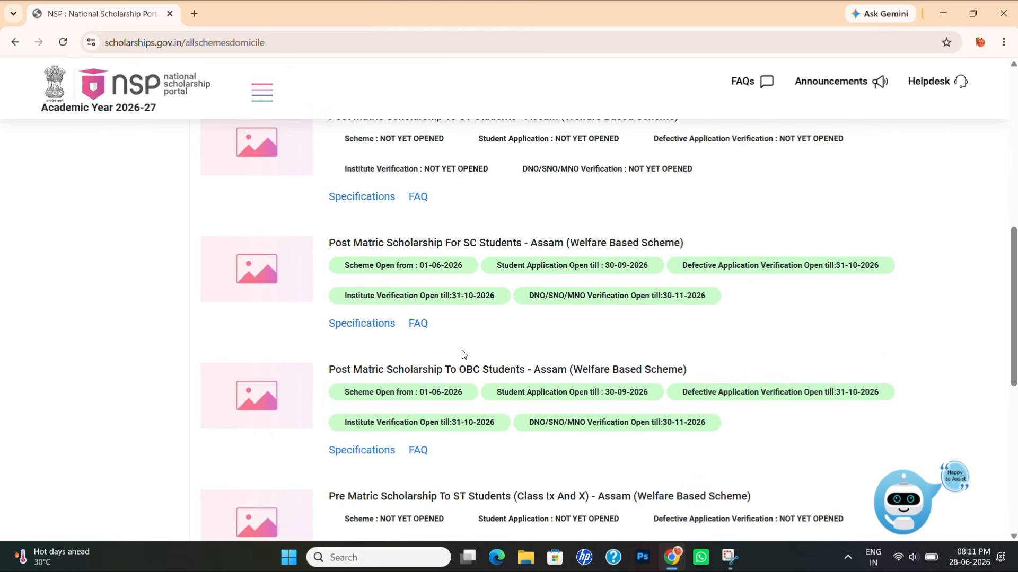
scroll(463, 354, down, 1)
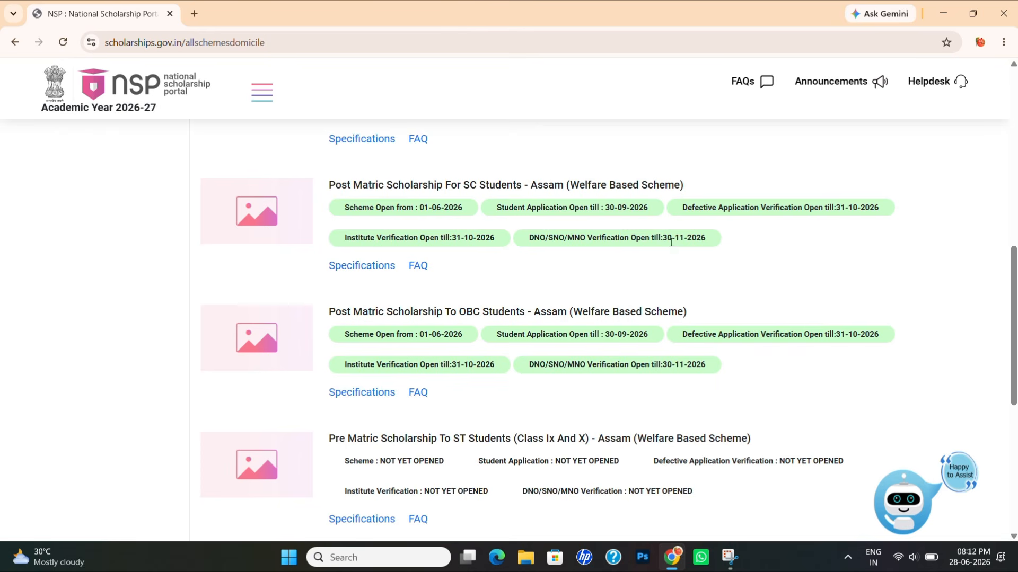
scroll(532, 289, down, 1)
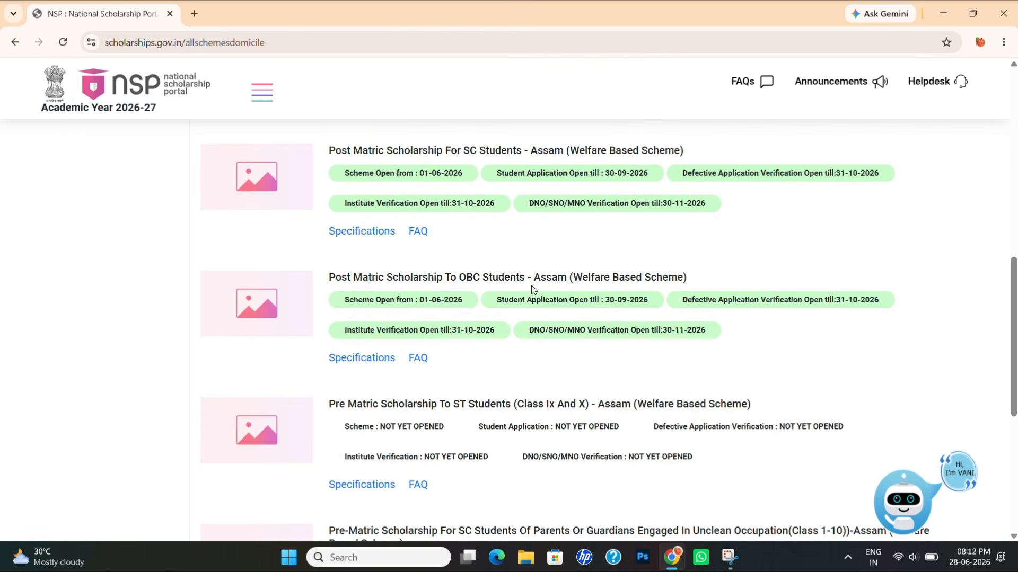
- Open the Post Matric SC guidelines PDF and read down to section 5, Conditions of Eligibility
click(358, 230)
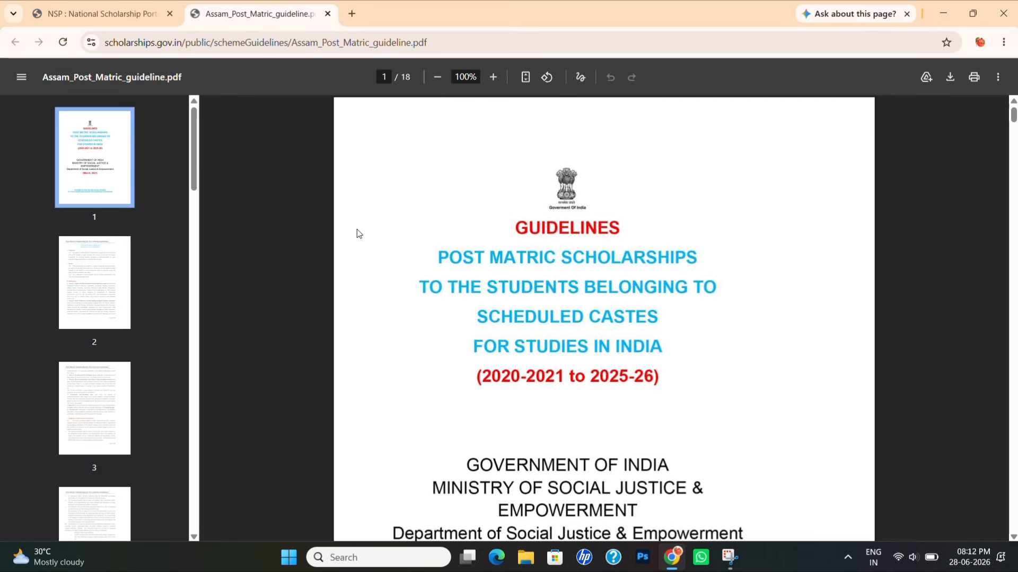
scroll(540, 361, down, 12)
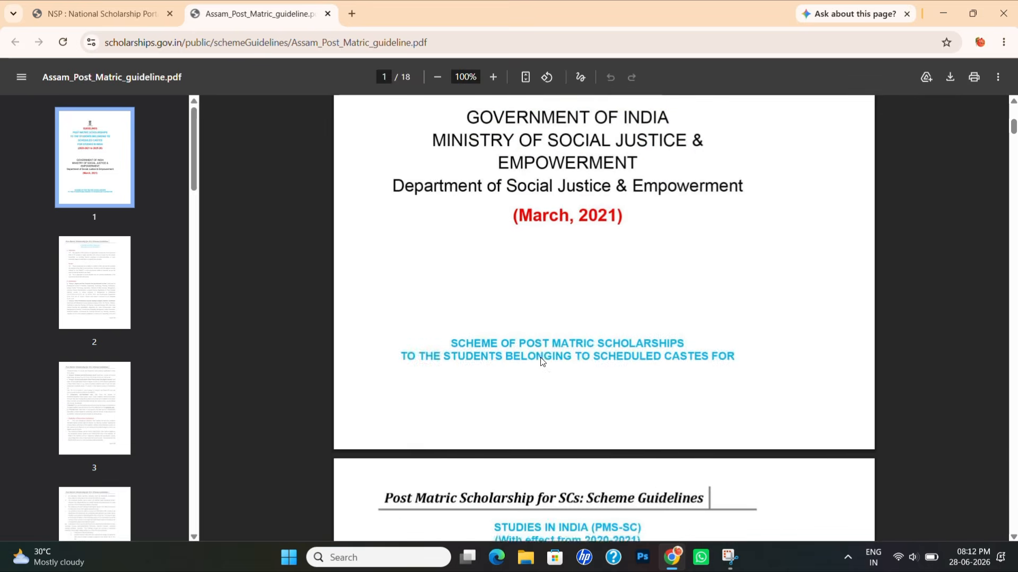
scroll(540, 361, down, 2)
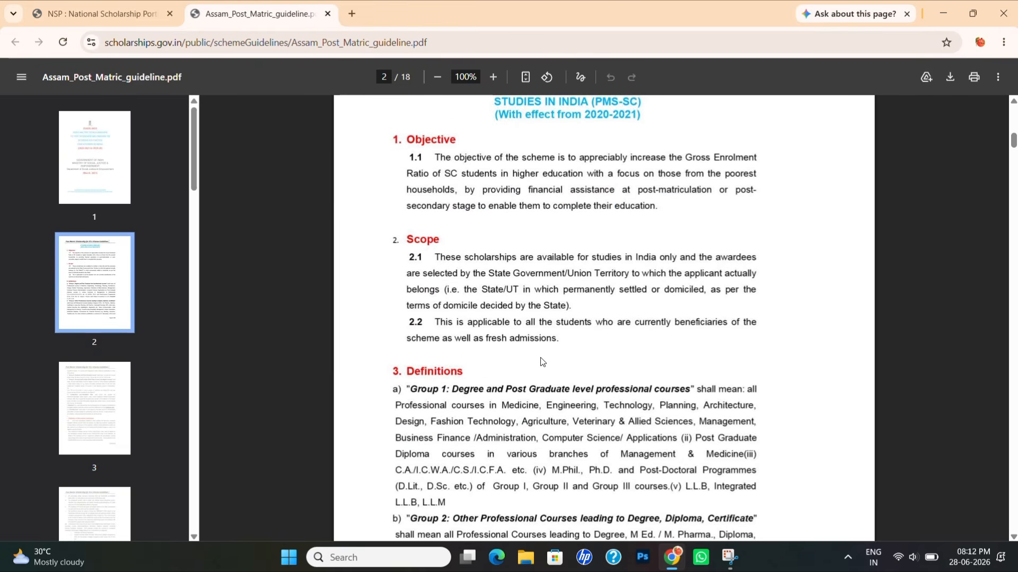
scroll(540, 361, down, 14)
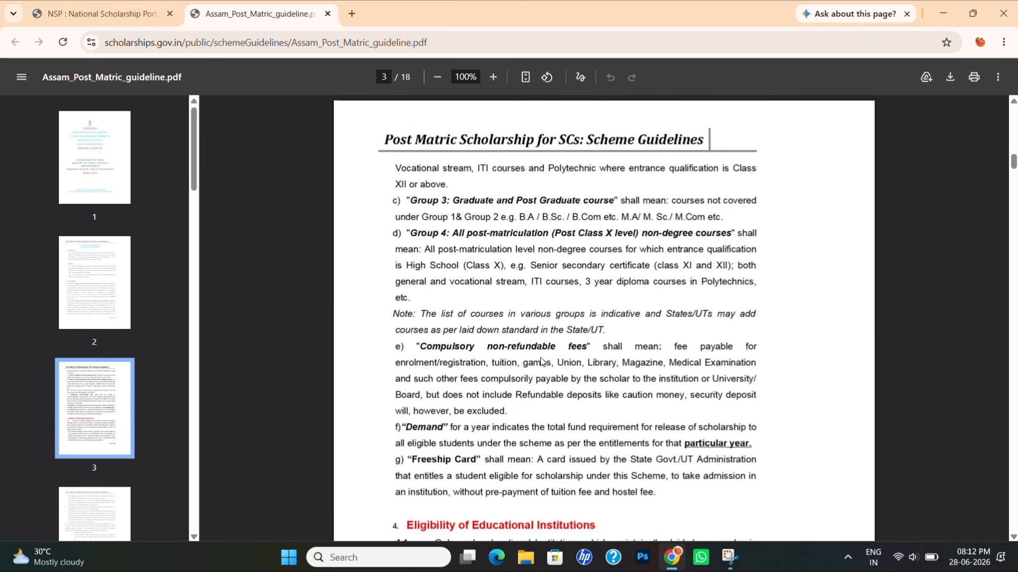
scroll(541, 361, down, 5)
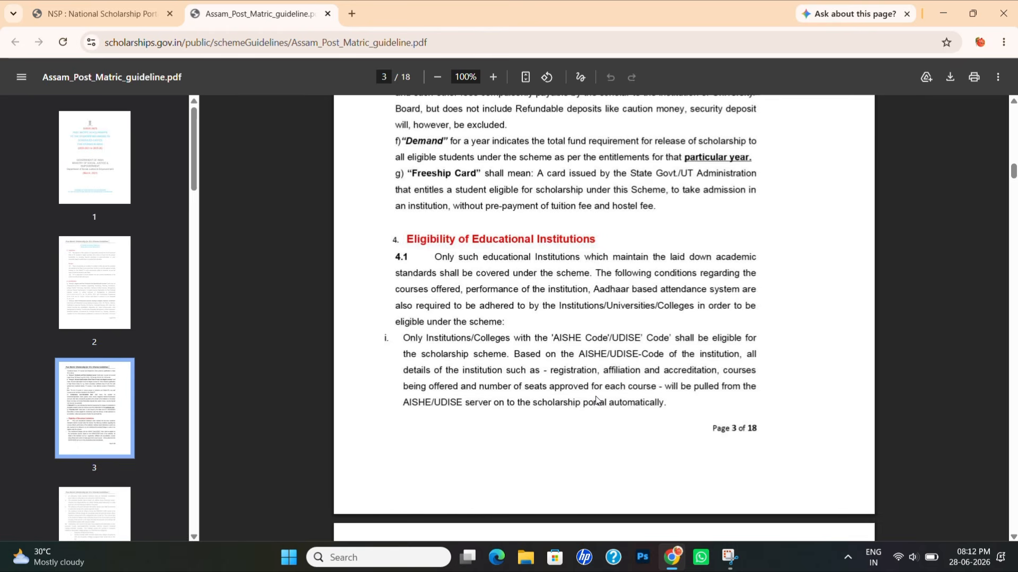
scroll(692, 492, down, 10)
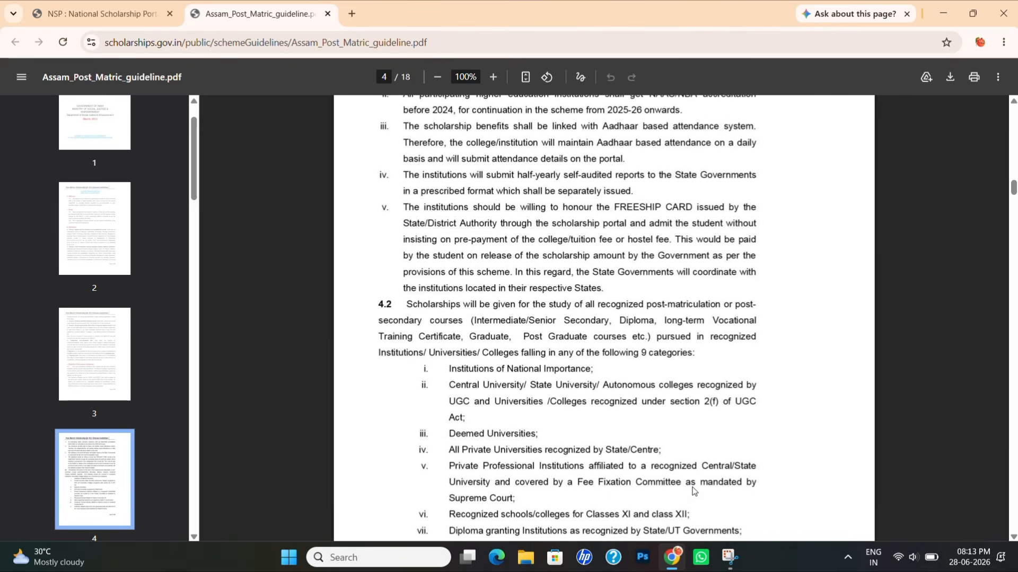
scroll(692, 491, down, 1)
scroll(692, 491, up, 12)
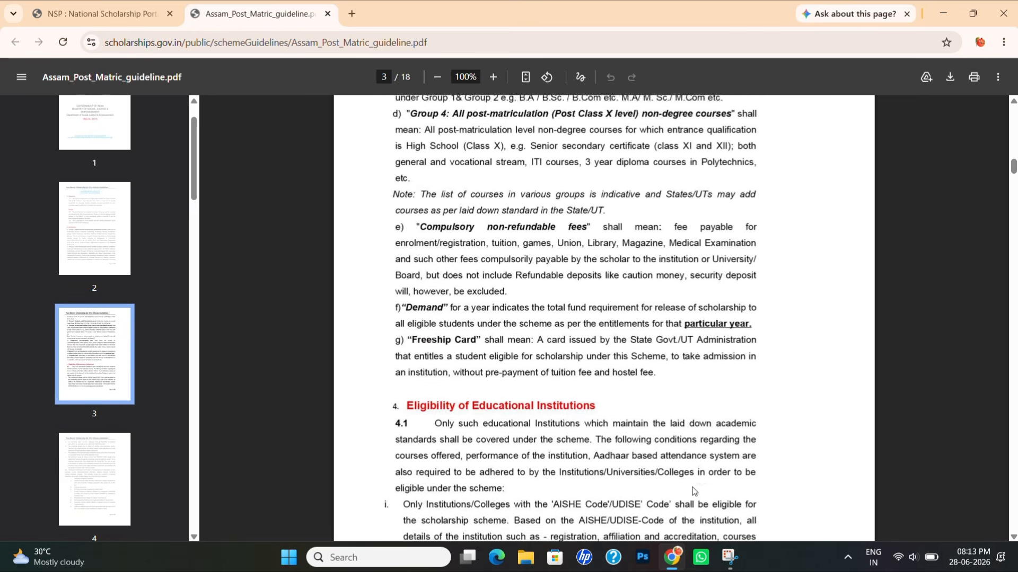
scroll(692, 492, down, 6)
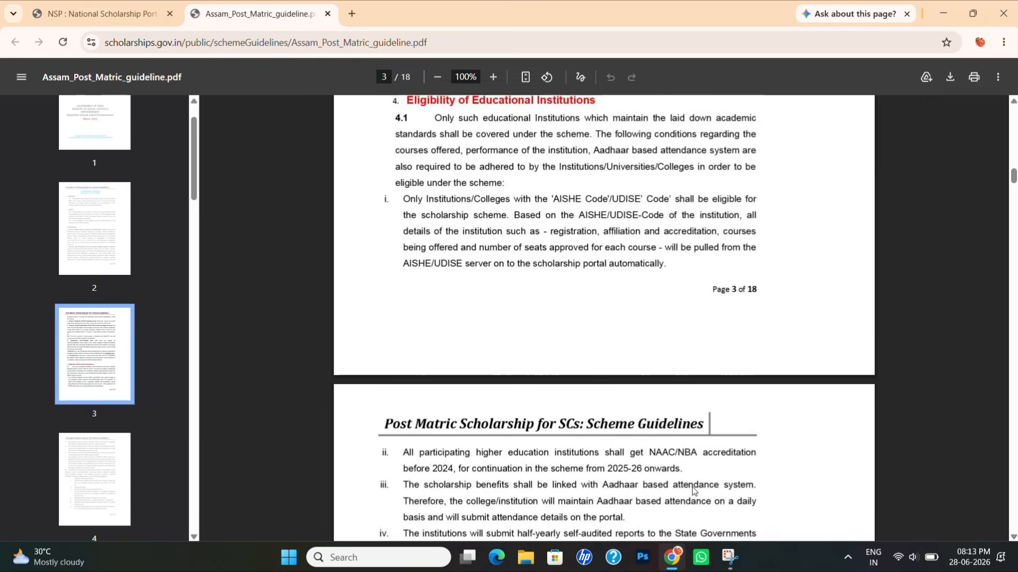
scroll(692, 491, down, 8)
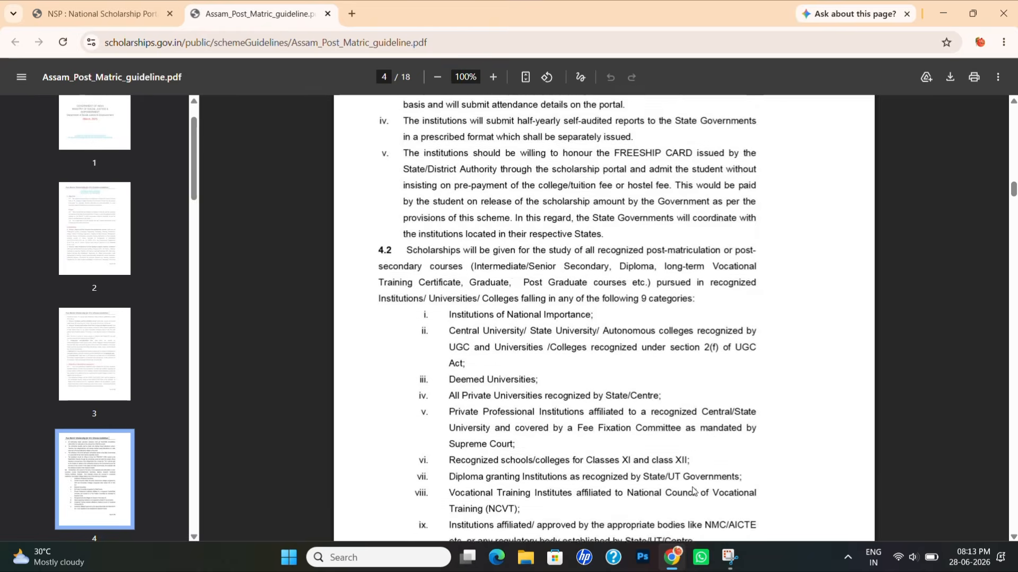
scroll(692, 491, down, 9)
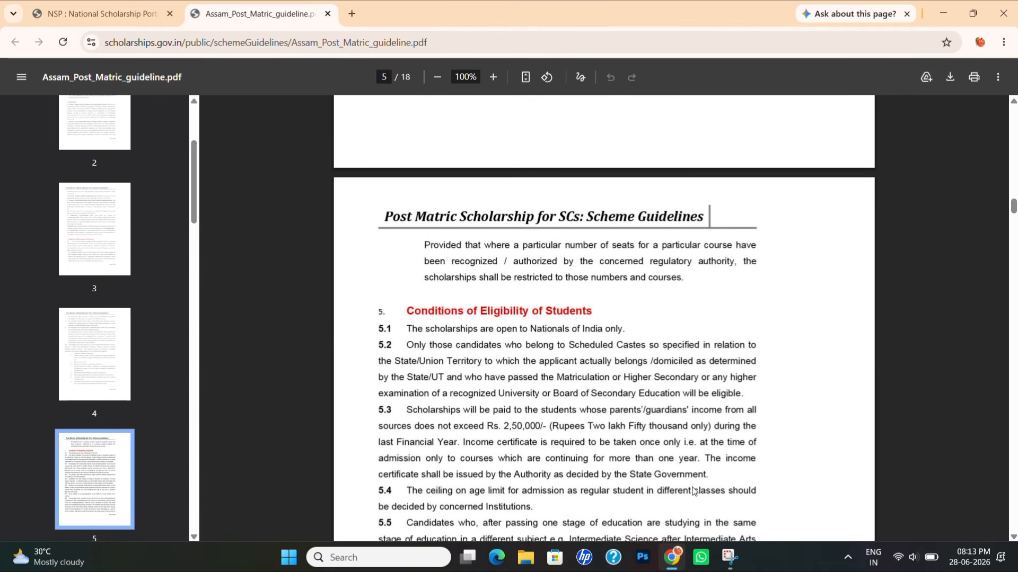
- Scroll the guidelines through sections 5.5–5.10 to section 6 on page 7
scroll(693, 491, down, 2)
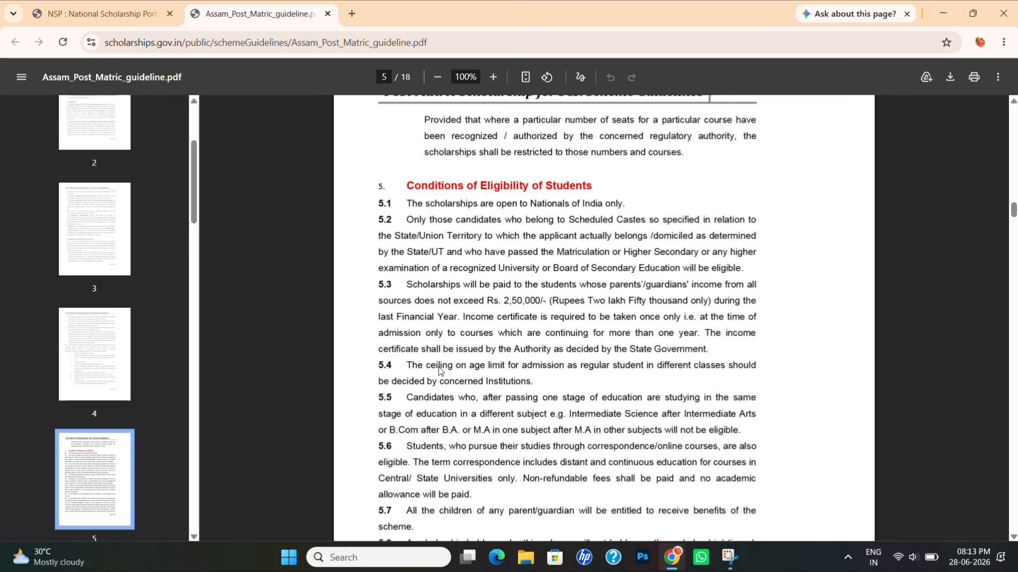
scroll(541, 403, down, 1)
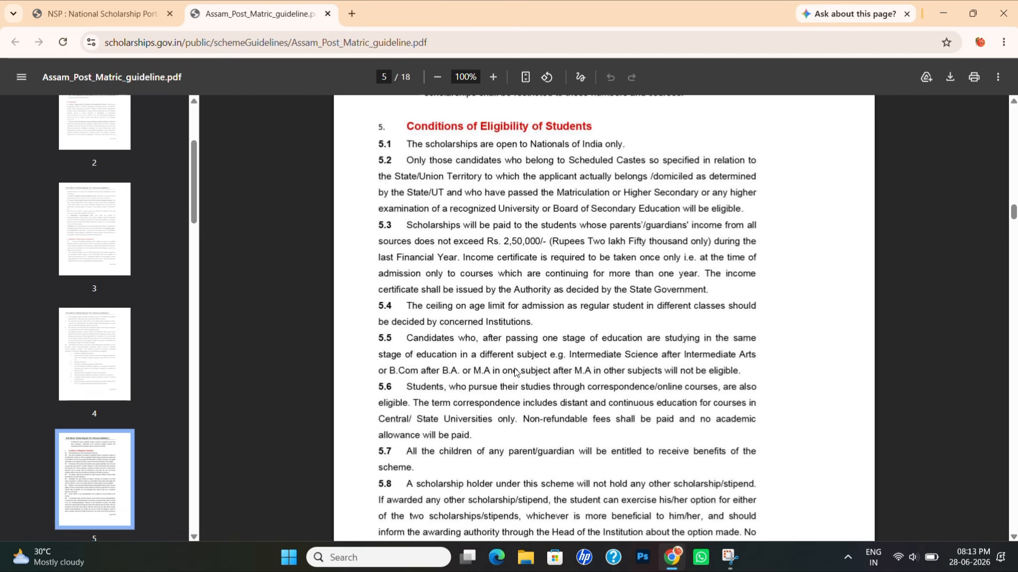
scroll(515, 372, down, 1)
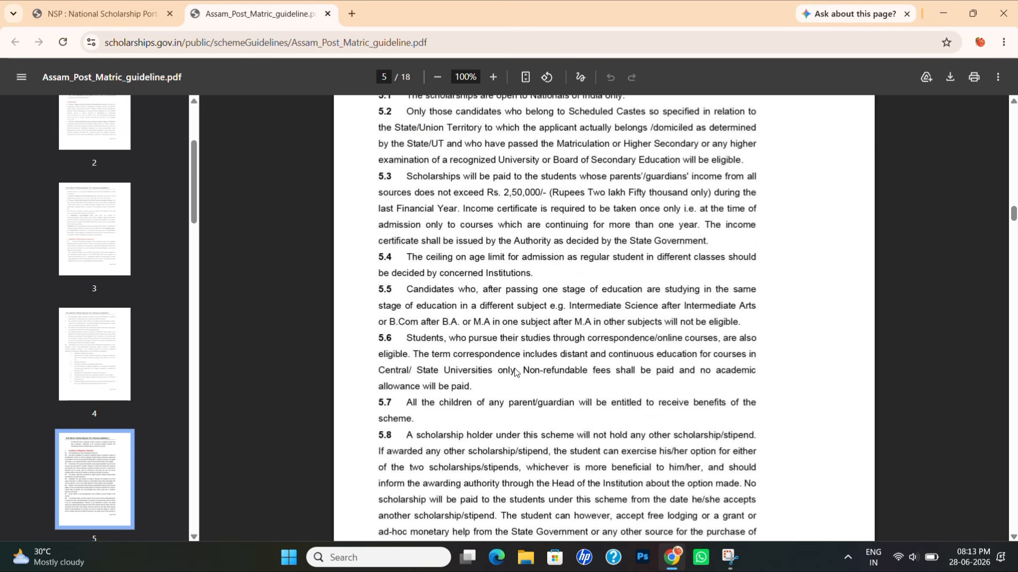
scroll(514, 371, down, 8)
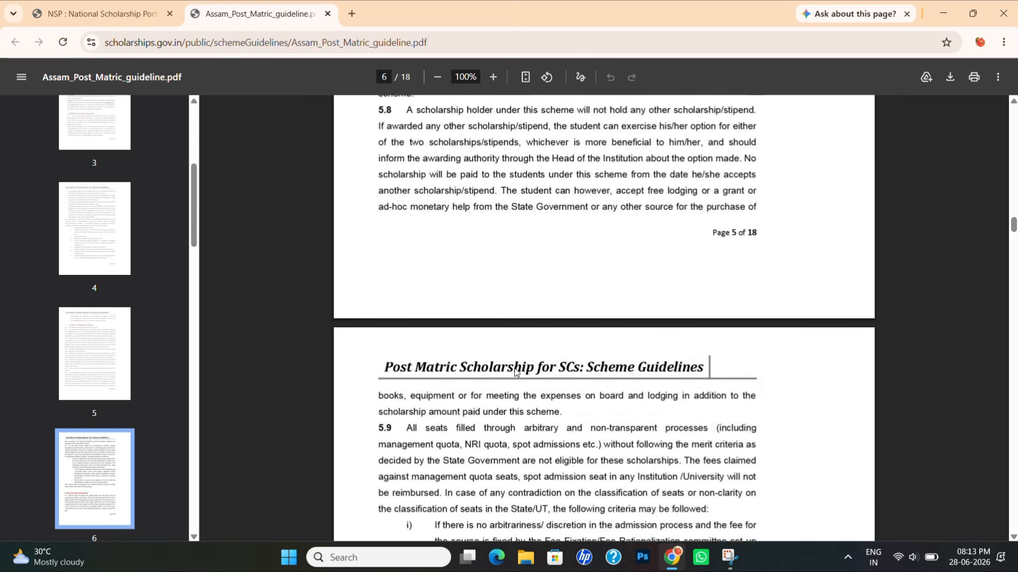
scroll(515, 371, down, 9)
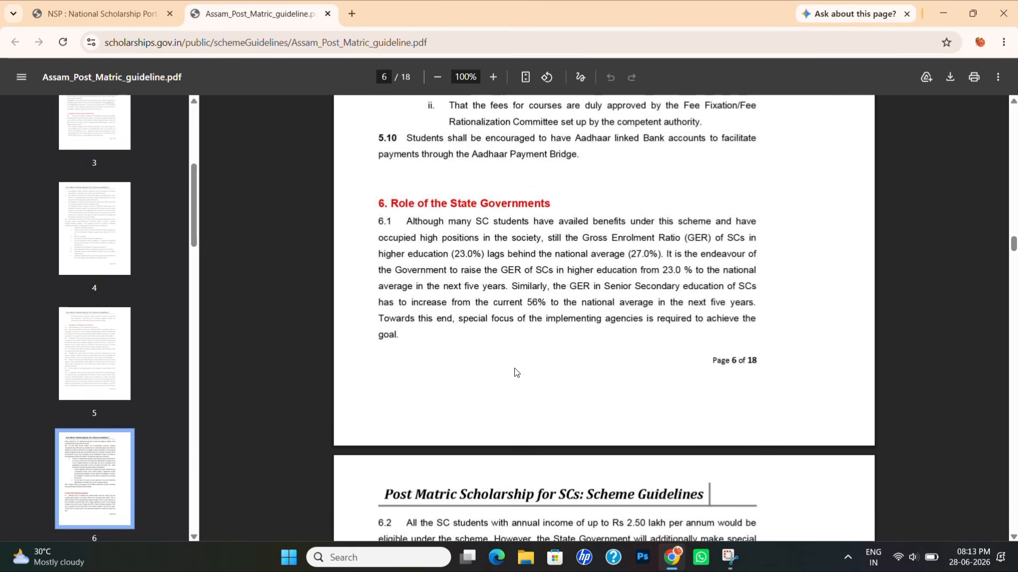
scroll(514, 372, down, 7)
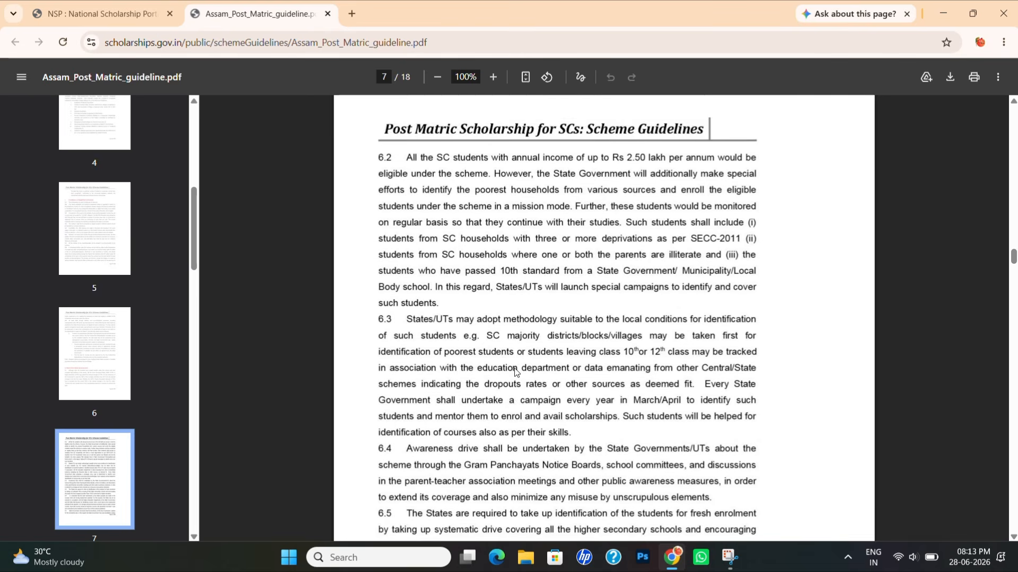
- Read the section 7 allowance table and section 8 Freeship Card, reaching page 10 of 18
scroll(514, 371, down, 1)
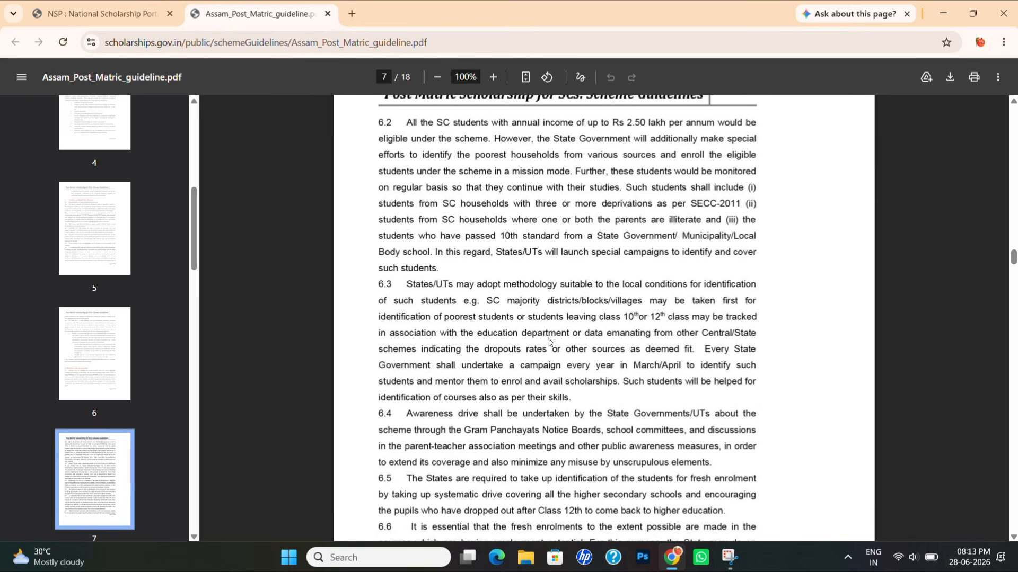
scroll(548, 342, down, 10)
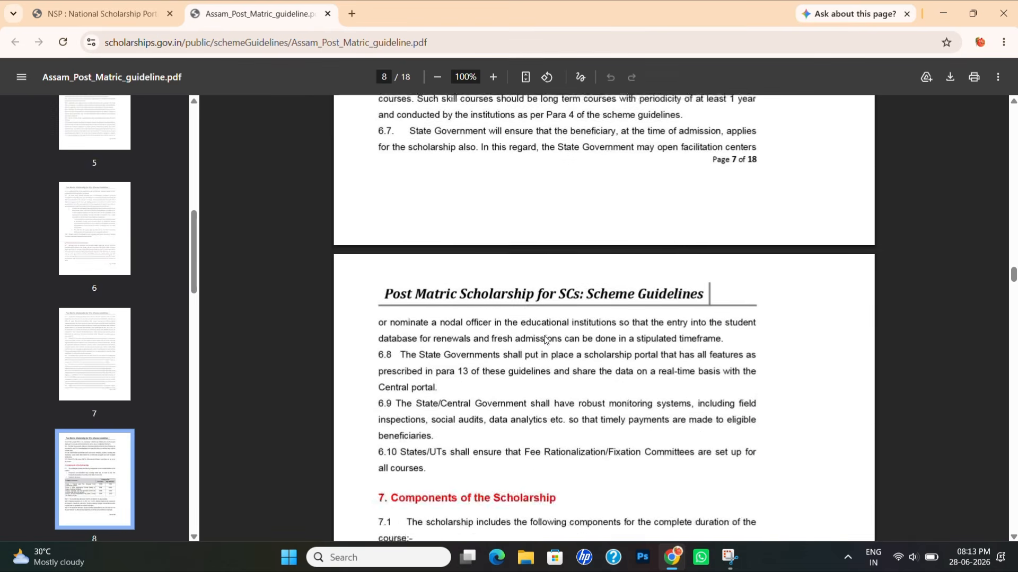
scroll(545, 339, down, 6)
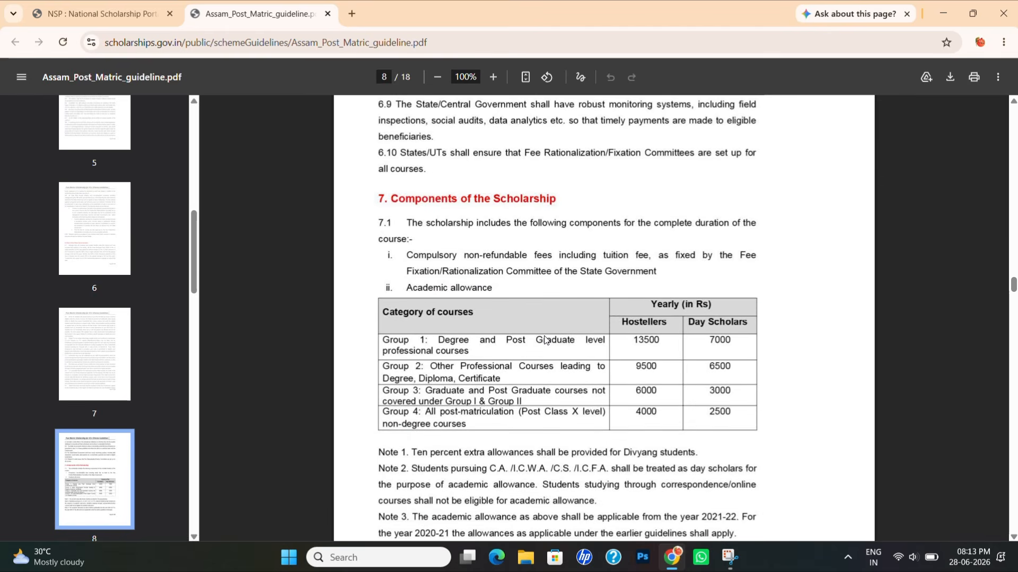
scroll(544, 339, down, 1)
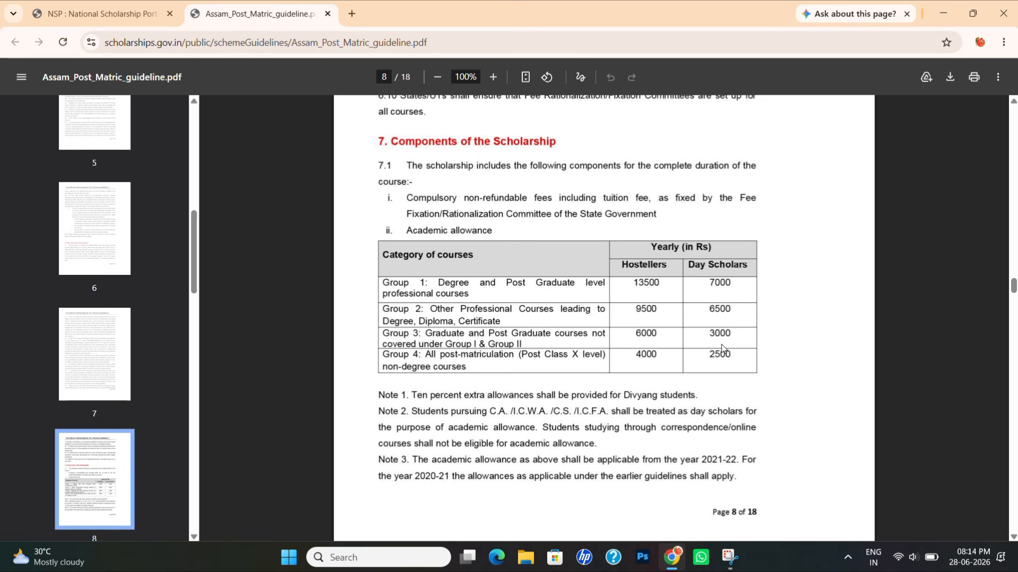
scroll(721, 348, down, 1)
scroll(722, 349, up, 2)
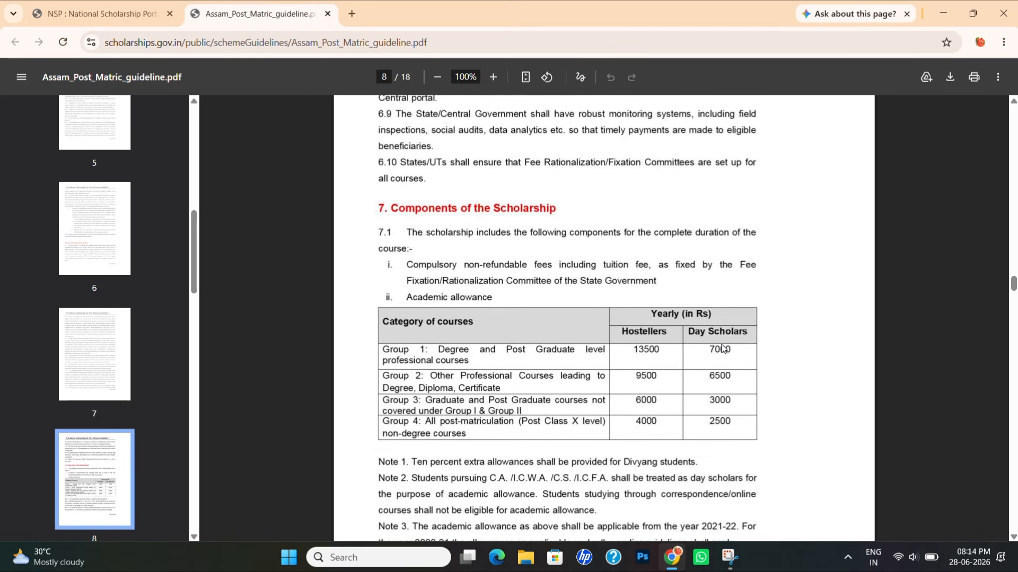
scroll(722, 348, down, 1)
scroll(722, 348, down, 8)
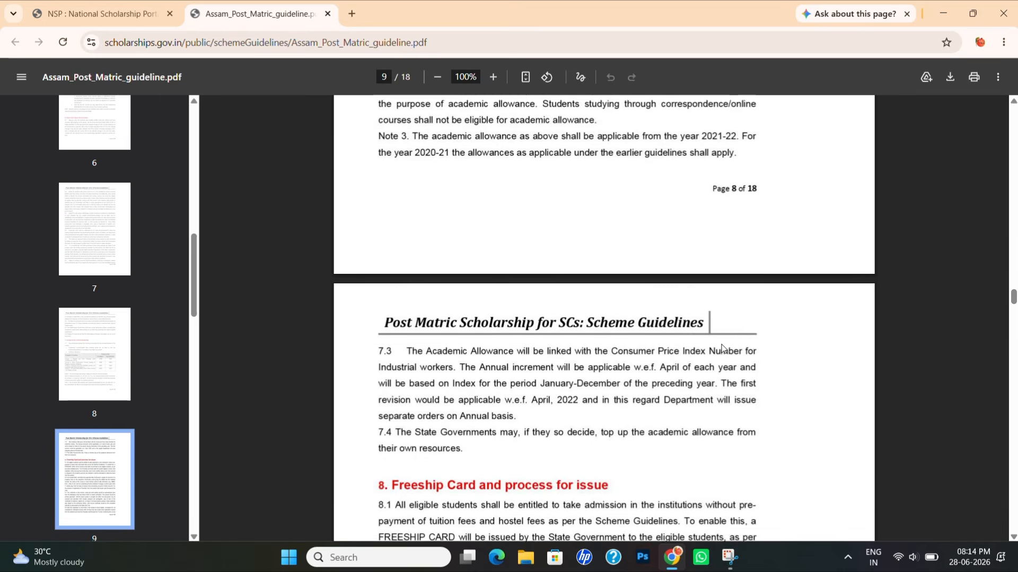
scroll(722, 348, down, 8)
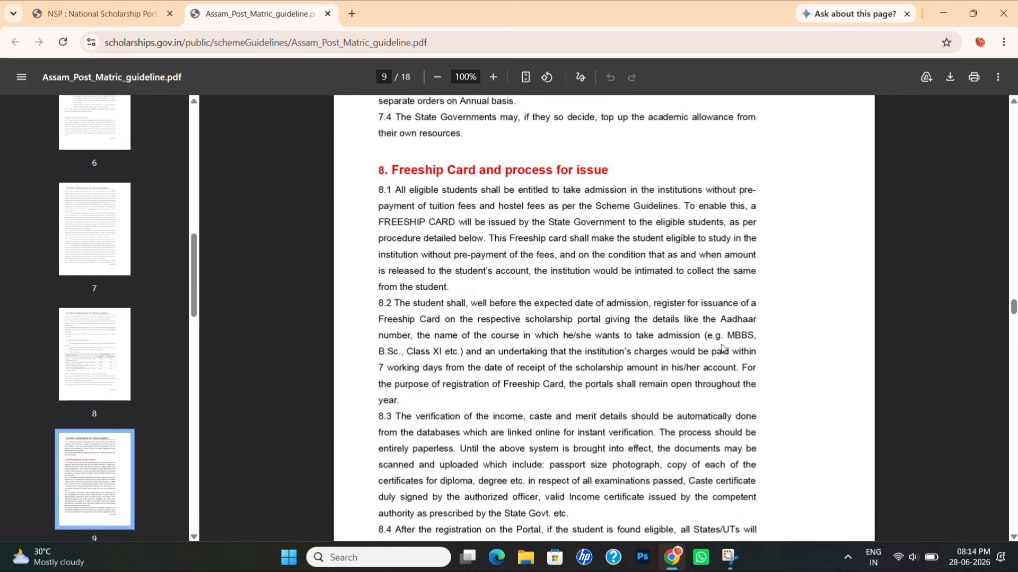
scroll(722, 349, down, 7)
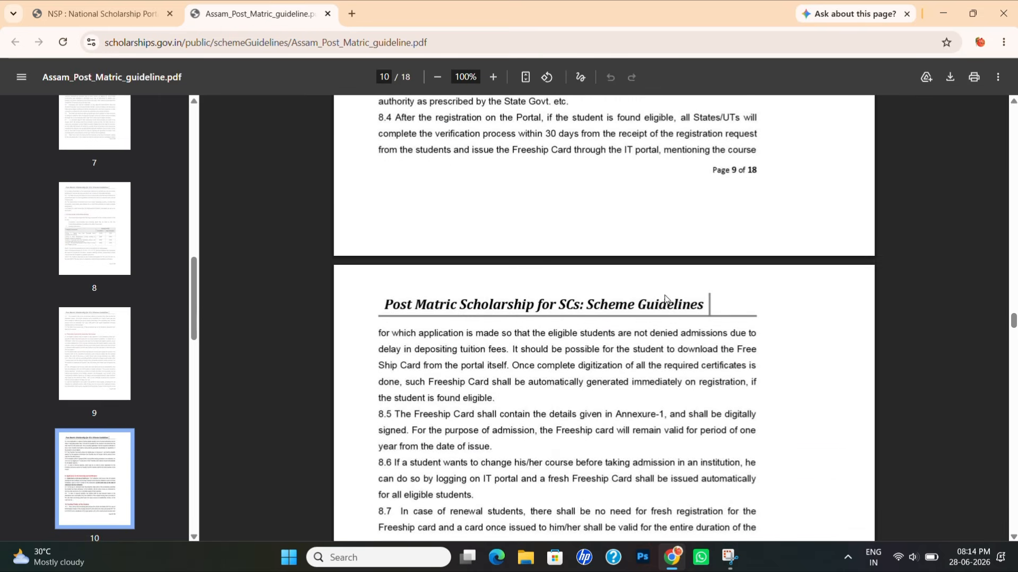
- Open the Assam OBC post-matric Specifications PDF and read to the page 7 allowance table
click(93, 14)
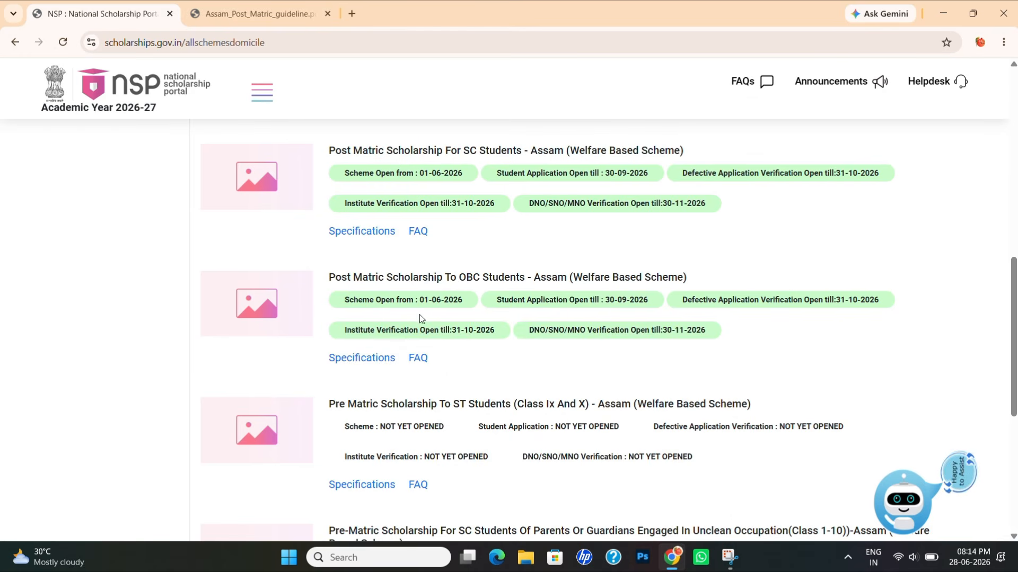
click(368, 359)
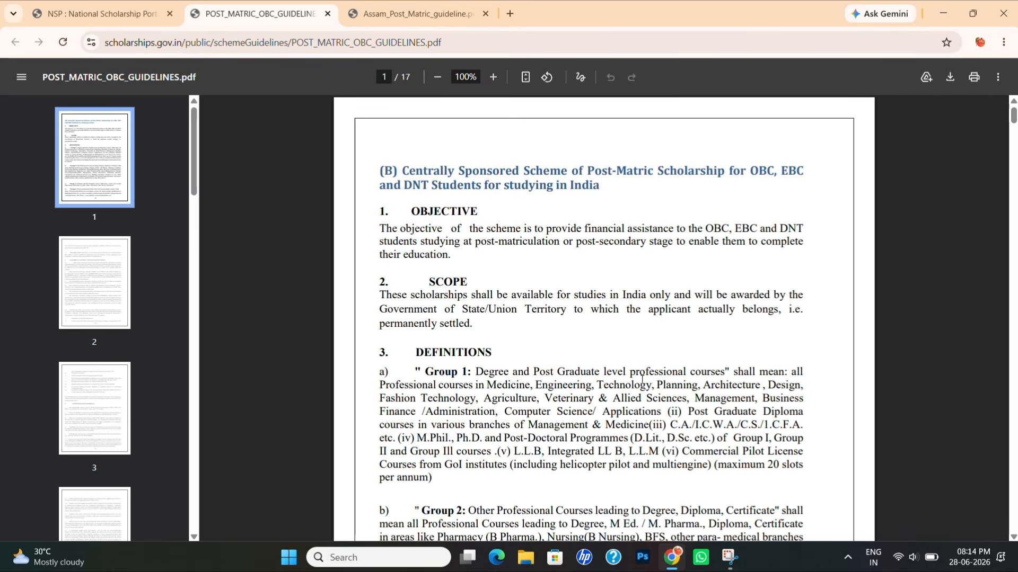
scroll(526, 424, down, 2)
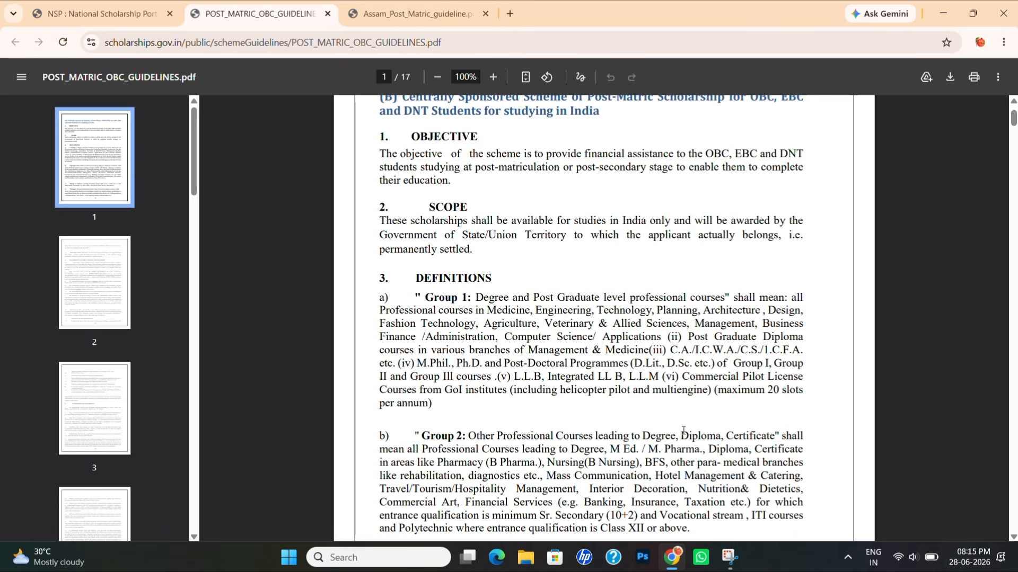
scroll(683, 430, down, 1)
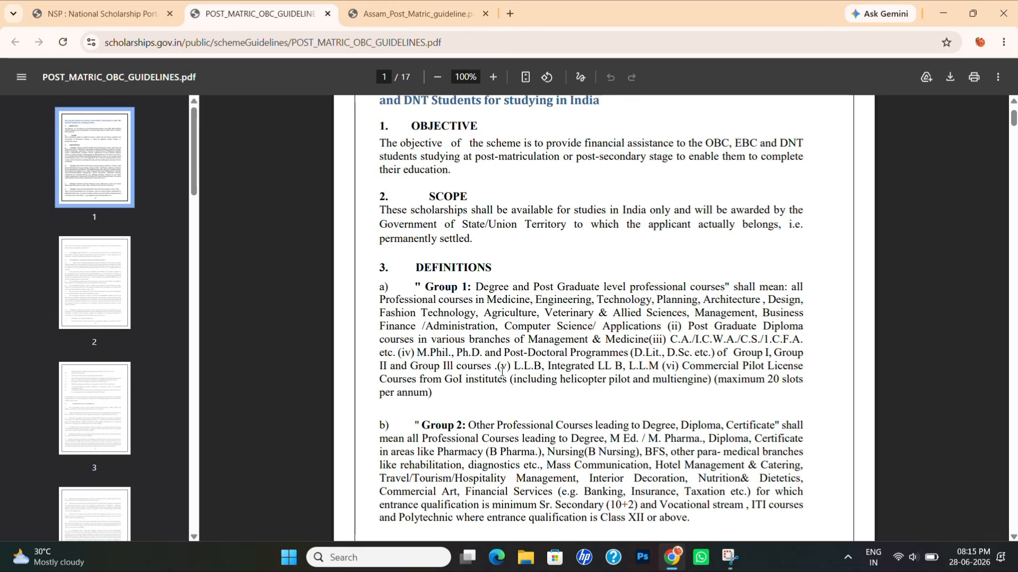
scroll(502, 371, down, 3)
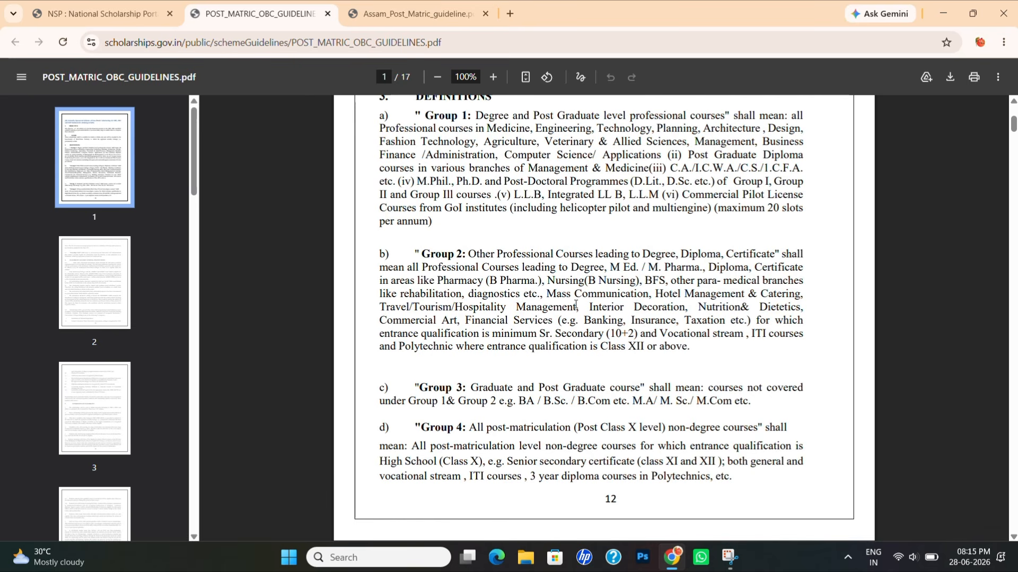
scroll(433, 379, down, 1)
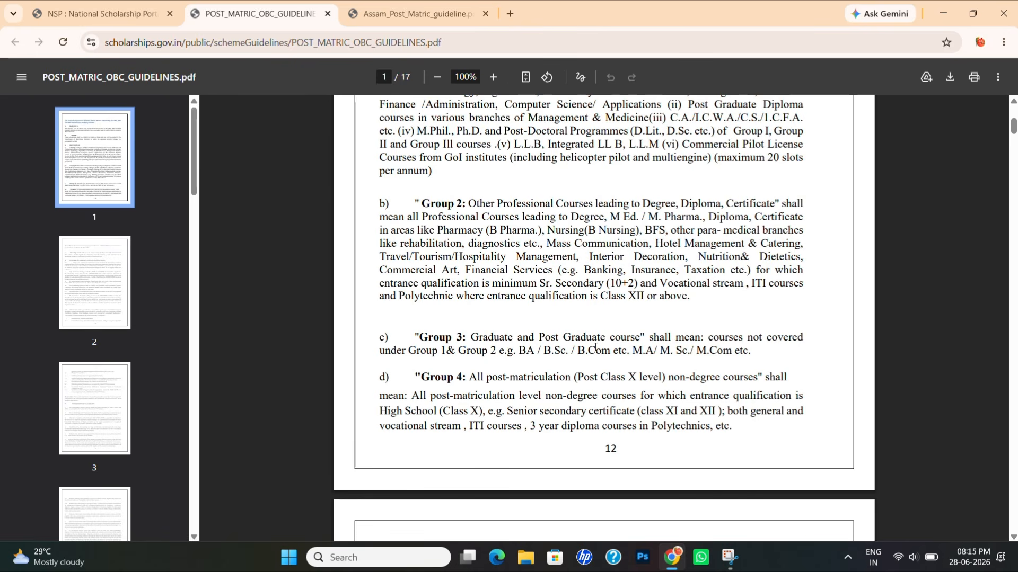
scroll(595, 347, down, 8)
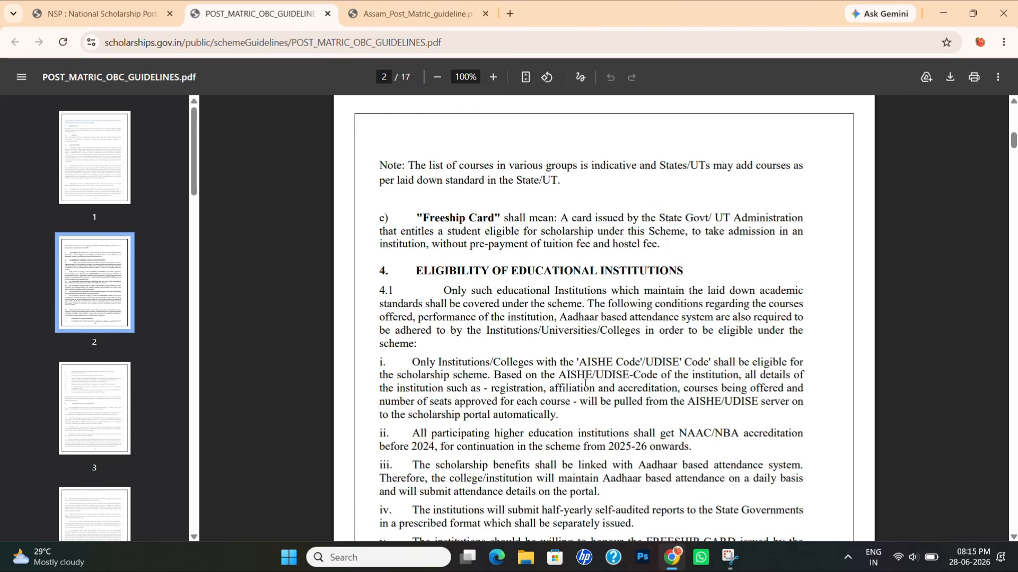
scroll(585, 383, down, 6)
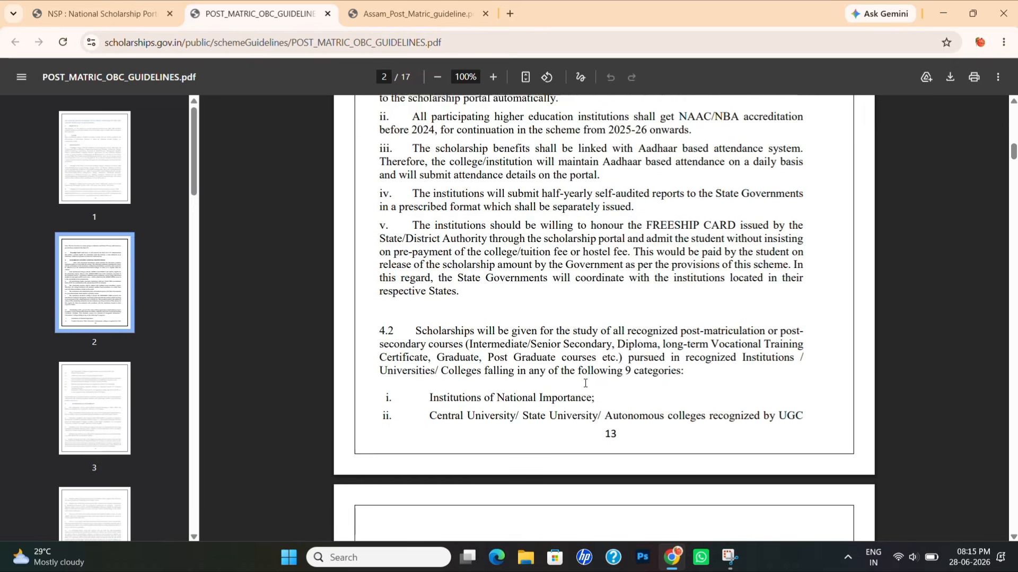
scroll(585, 382, down, 20)
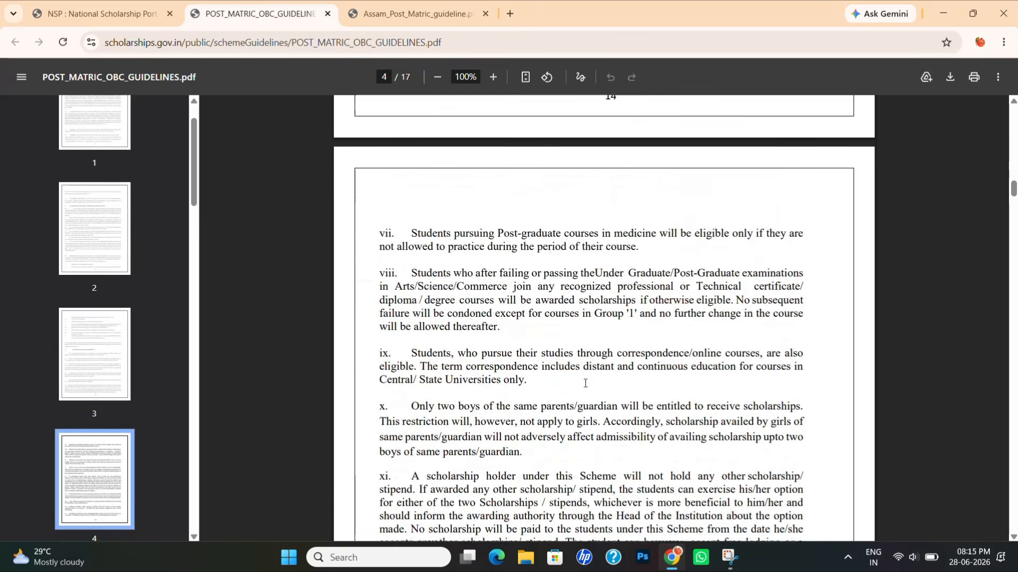
scroll(585, 383, down, 20)
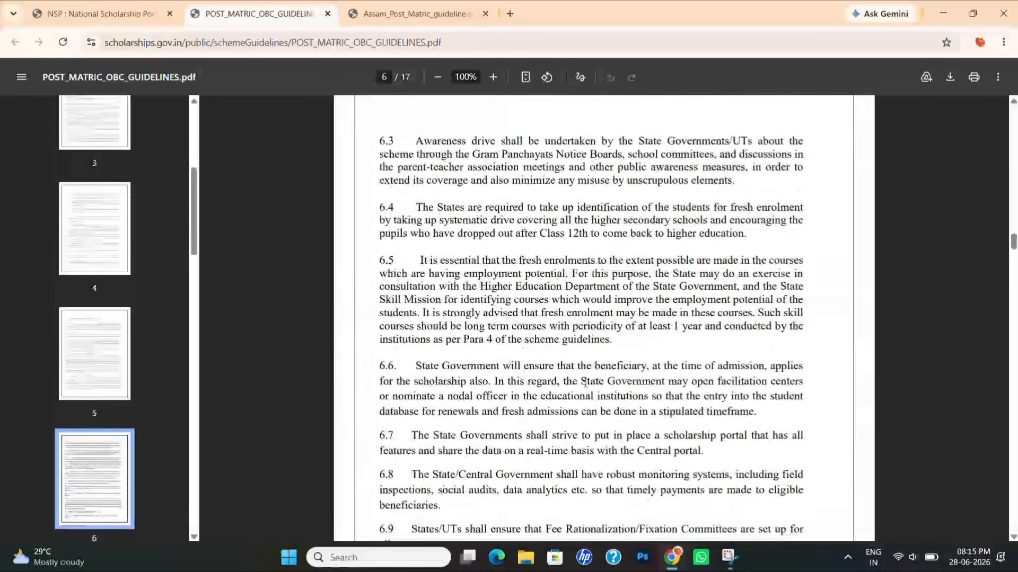
scroll(585, 383, down, 6)
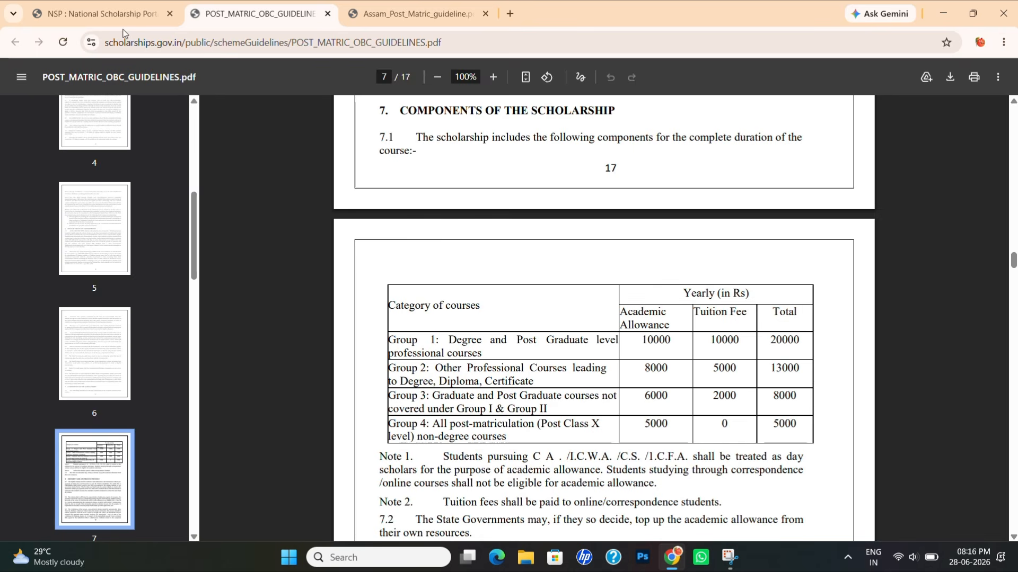
- Close both guideline PDF tabs and scroll down the Assam schemes list
click(327, 13)
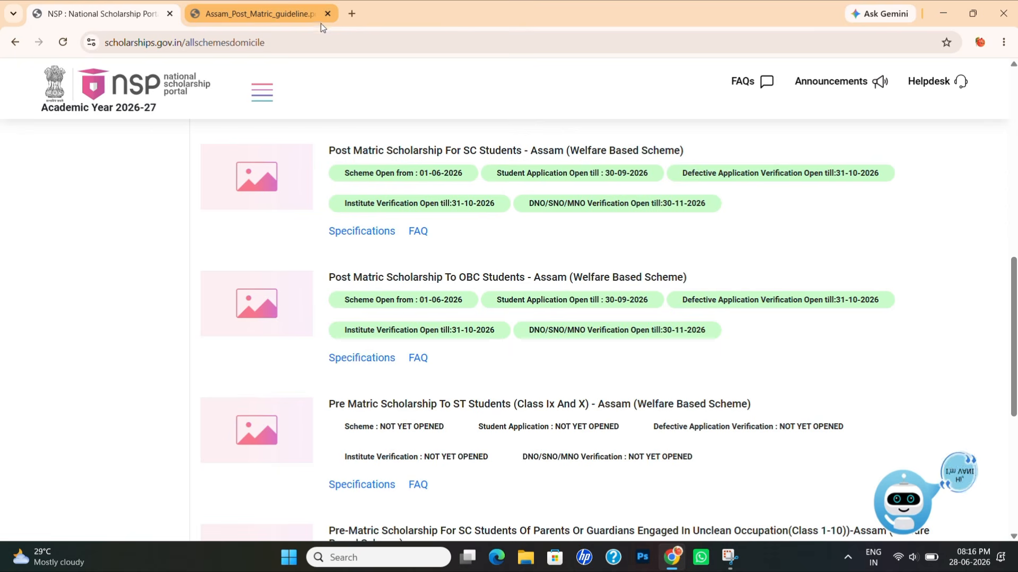
click(326, 14)
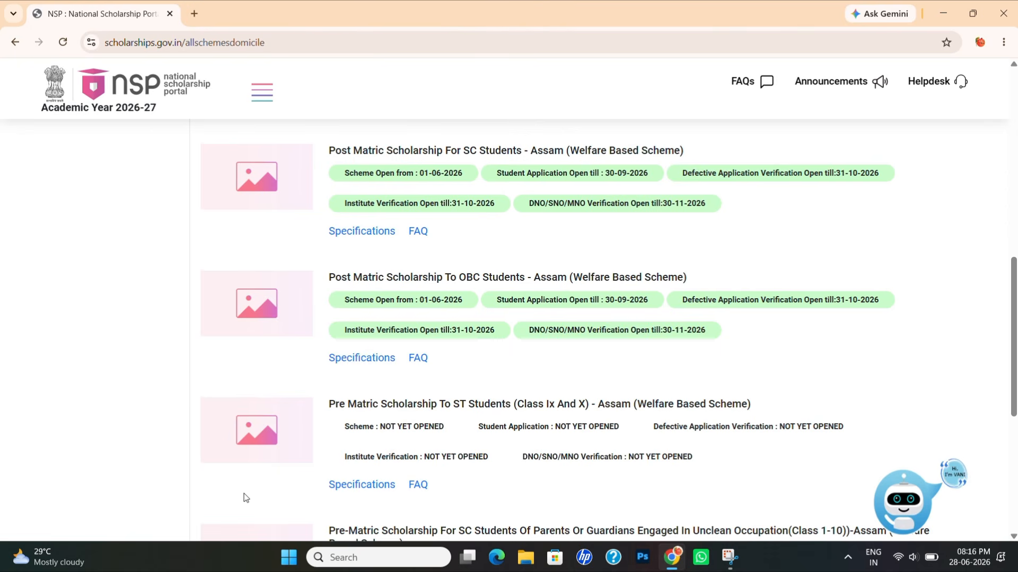
scroll(290, 454, down, 1)
scroll(491, 451, down, 1)
scroll(490, 451, down, 1)
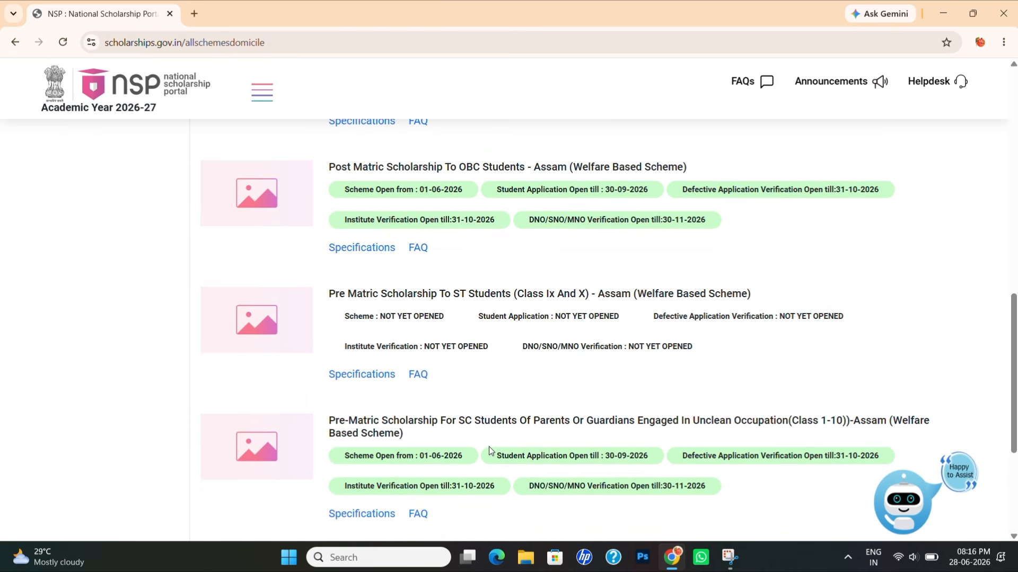
scroll(489, 446, down, 1)
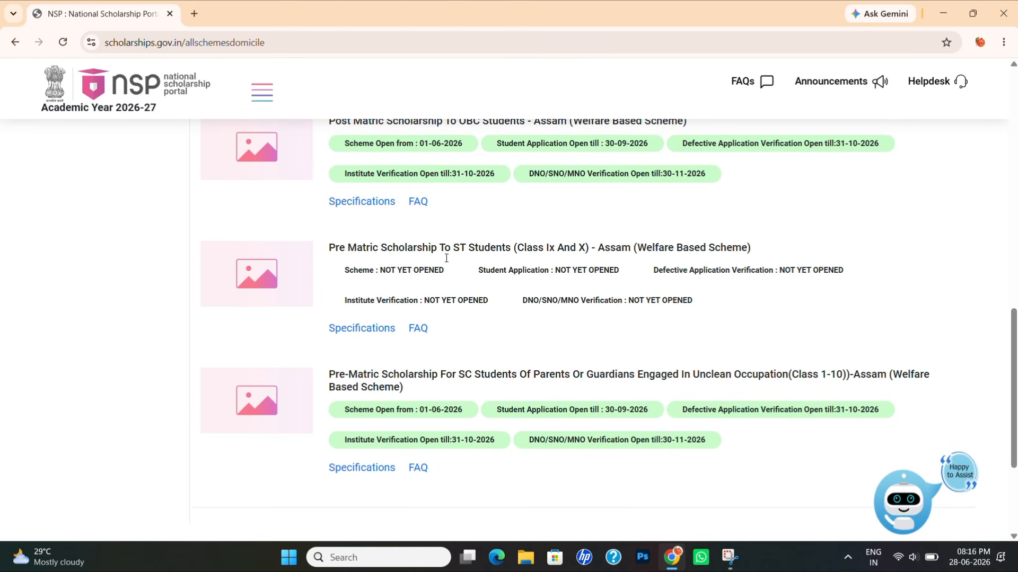
scroll(450, 259, down, 2)
- Return to the top of the Schemes page and open the site menu
scroll(451, 258, up, 8)
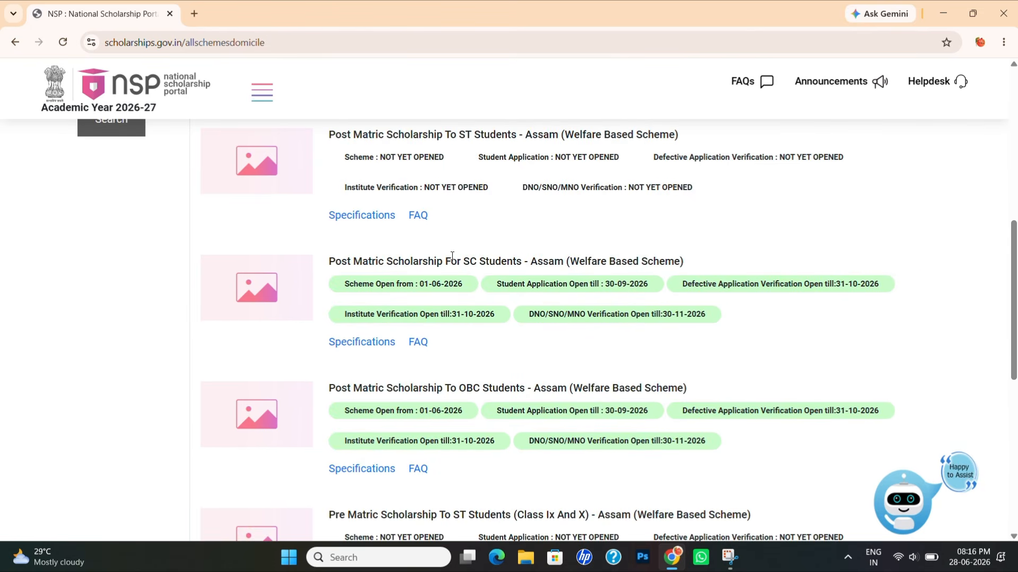
scroll(452, 256, up, 1)
scroll(453, 260, up, 1)
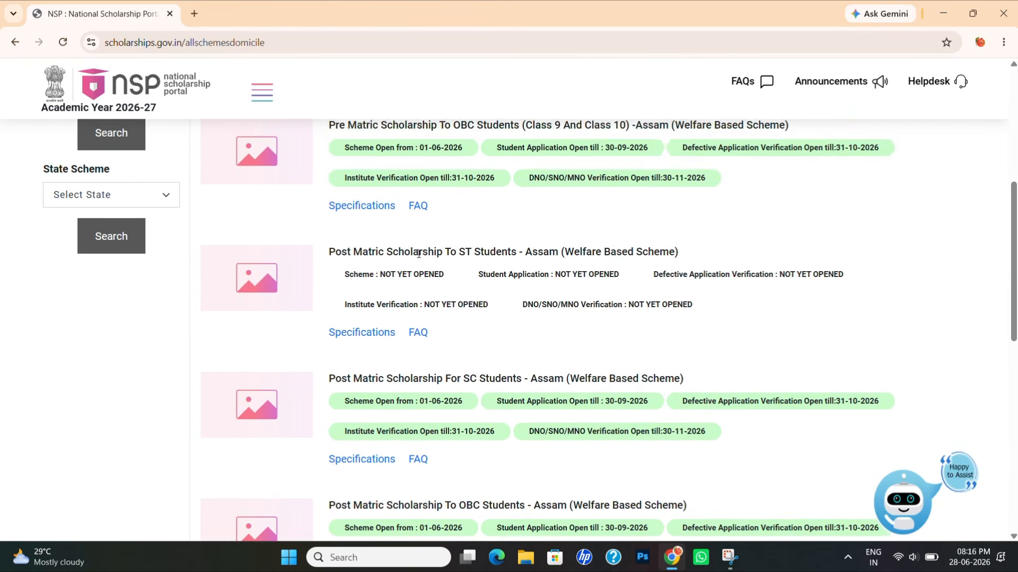
scroll(510, 272, down, 3)
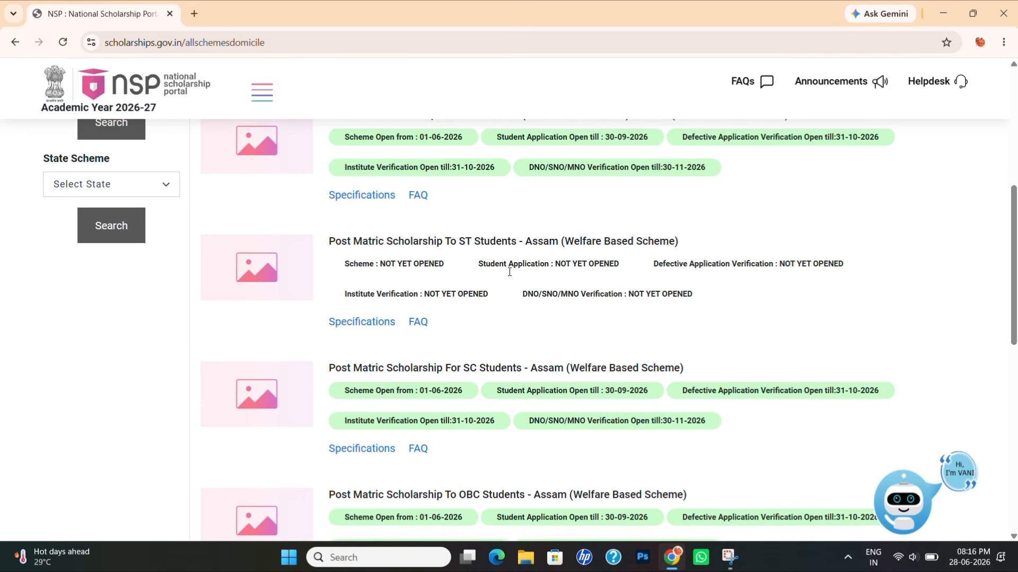
scroll(508, 344, up, 4)
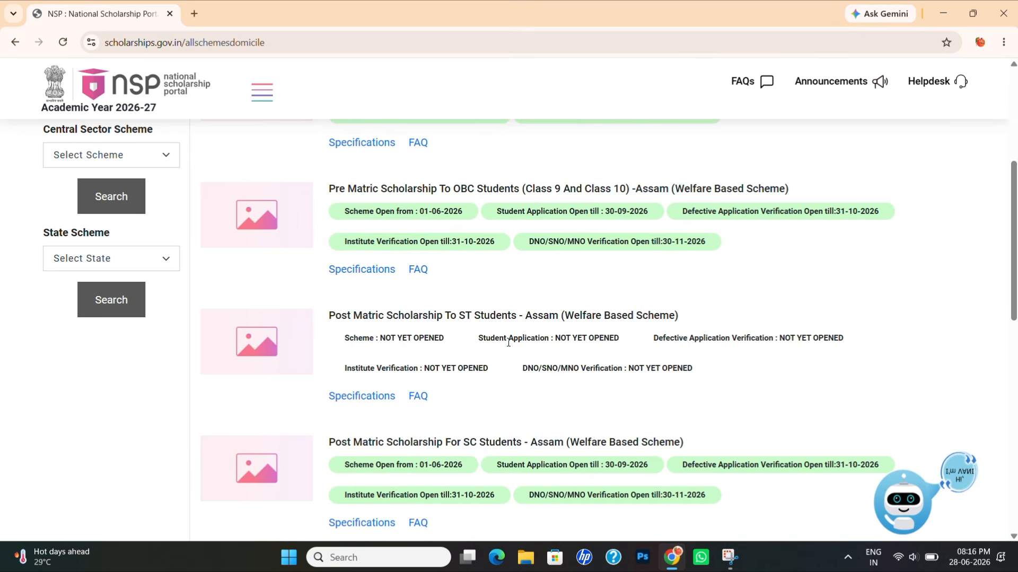
scroll(508, 342, up, 1)
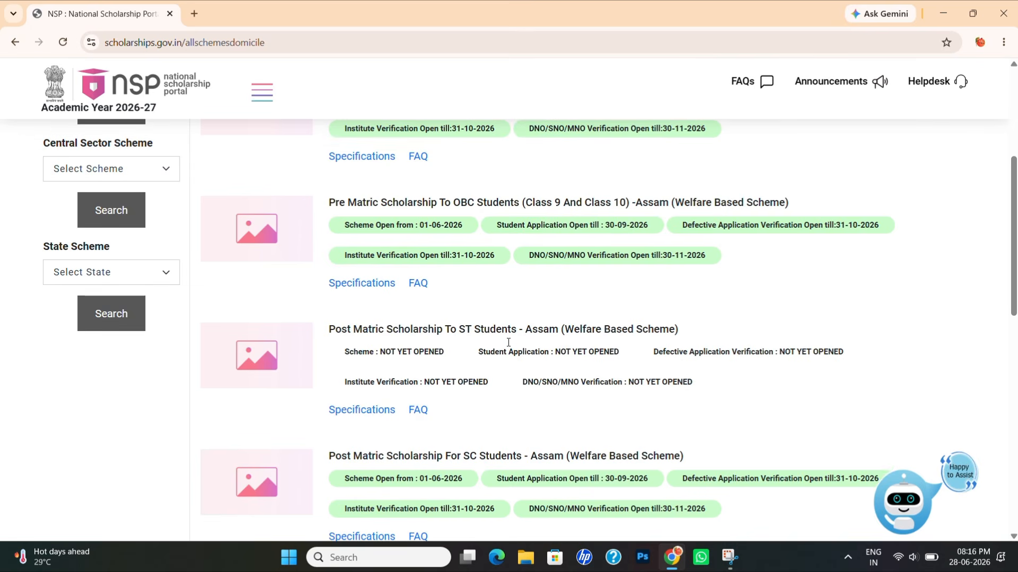
scroll(508, 342, up, 5)
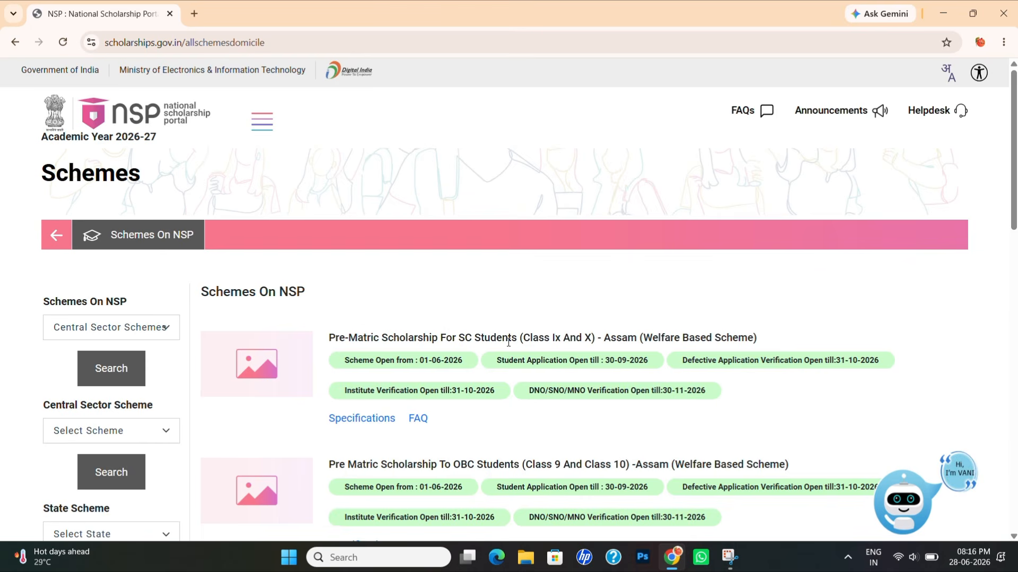
click(262, 121)
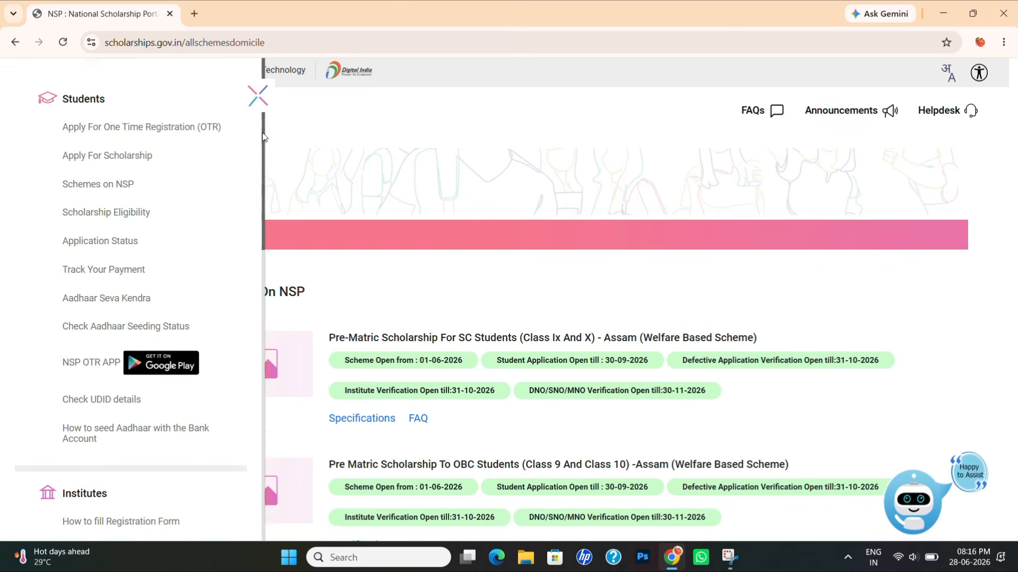
- Go to Apply For Scholarship, choose Register, and continue to the external registration site
click(128, 157)
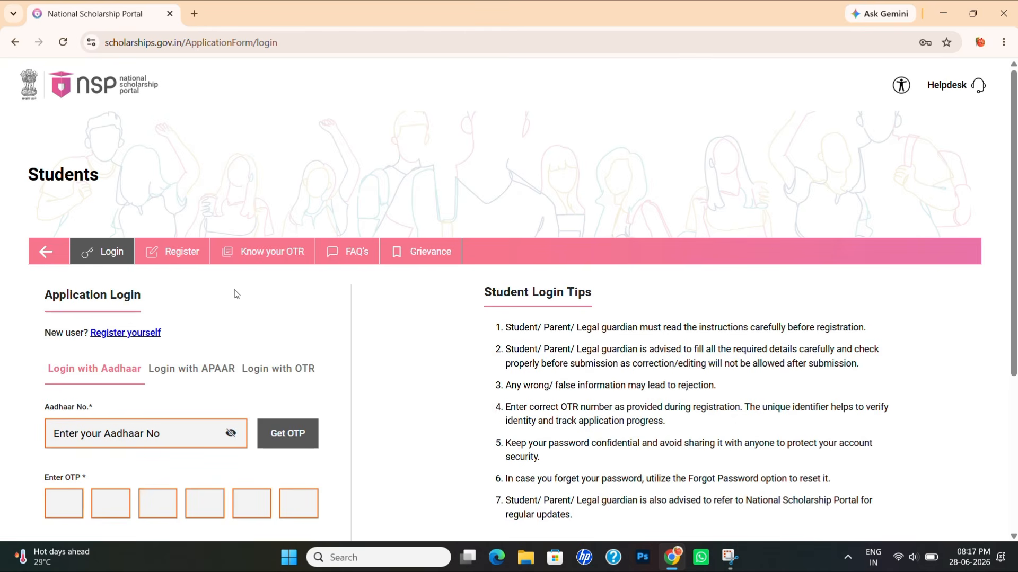
scroll(343, 164, down, 2)
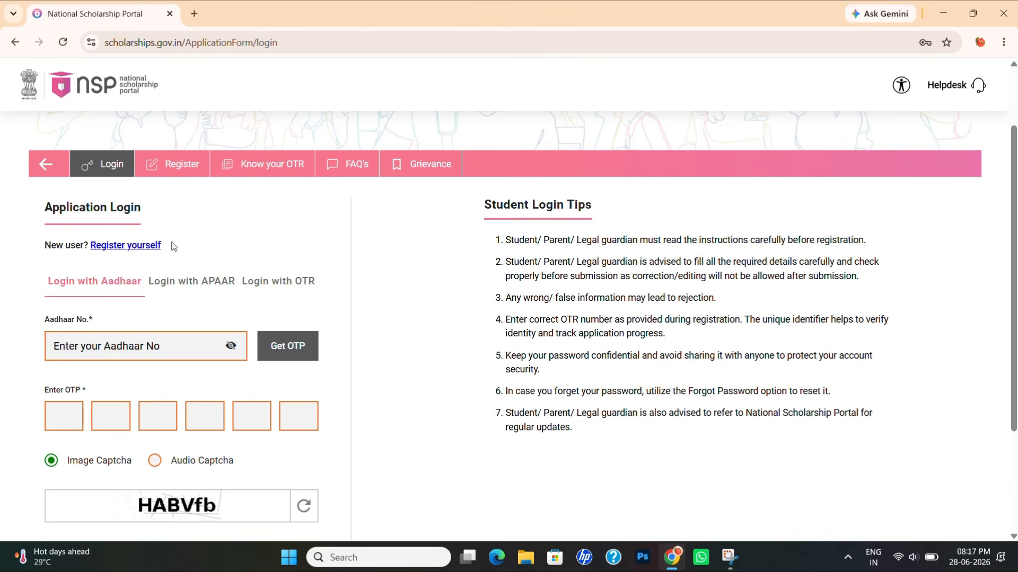
click(183, 174)
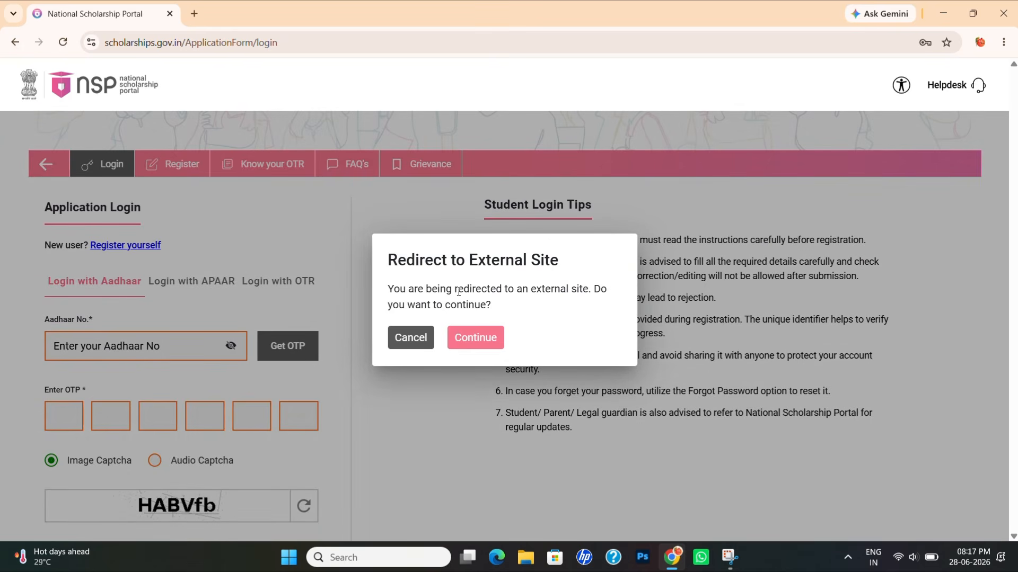
click(479, 348)
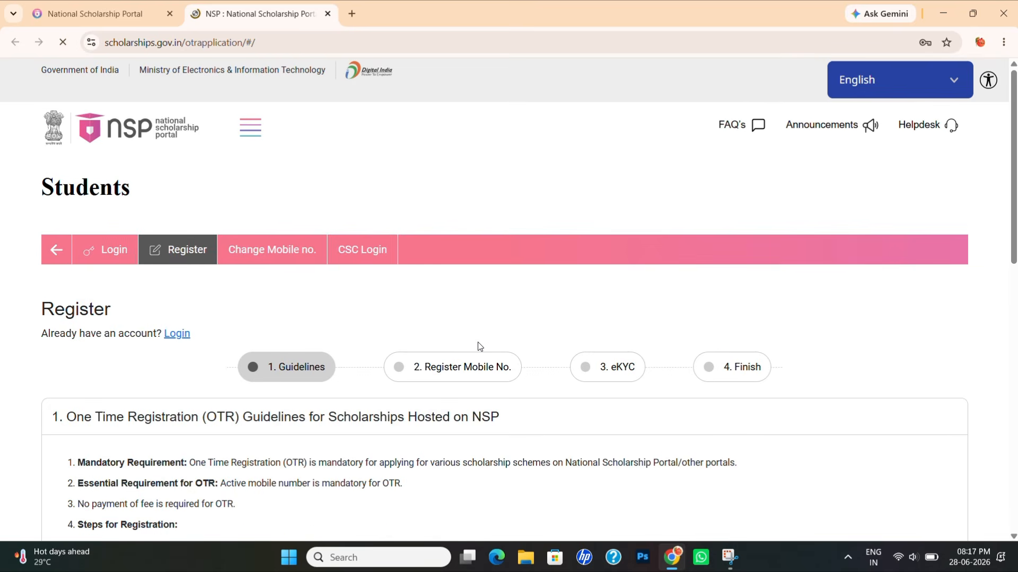
- Read the One Time Registration guidelines, tick both I agree boxes, and proceed to Next
scroll(478, 344, down, 3)
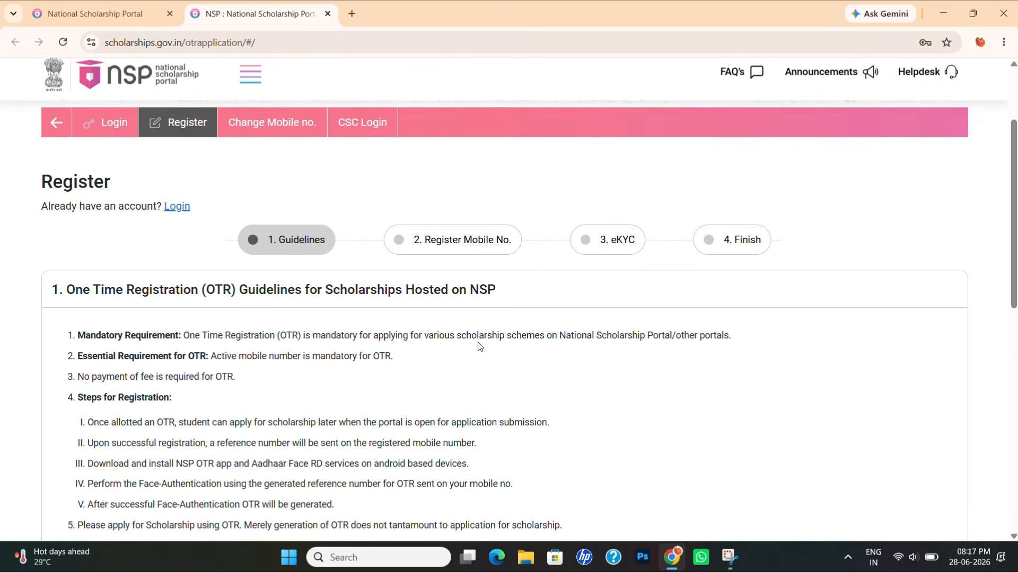
scroll(478, 347, down, 1)
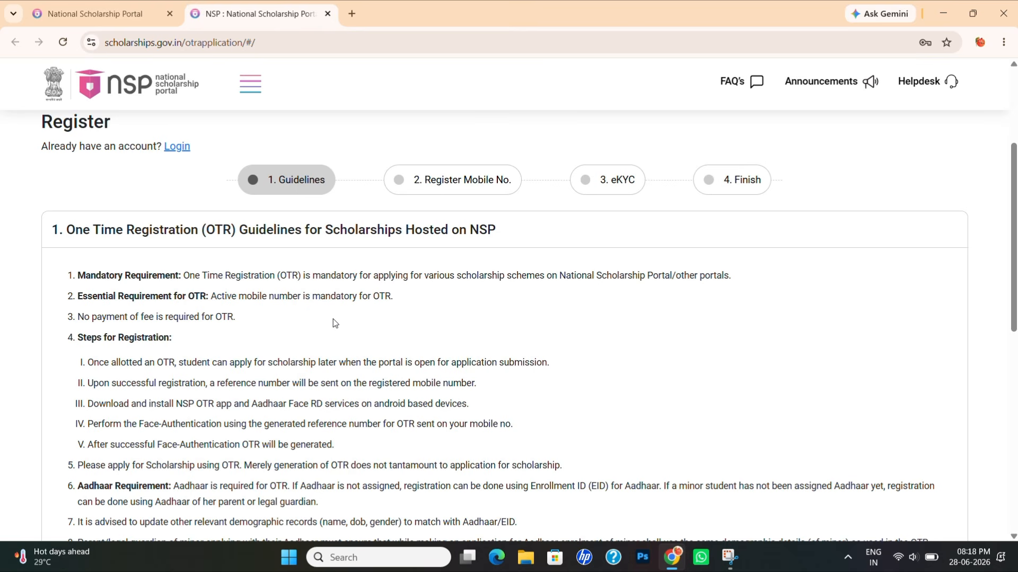
scroll(334, 322, down, 3)
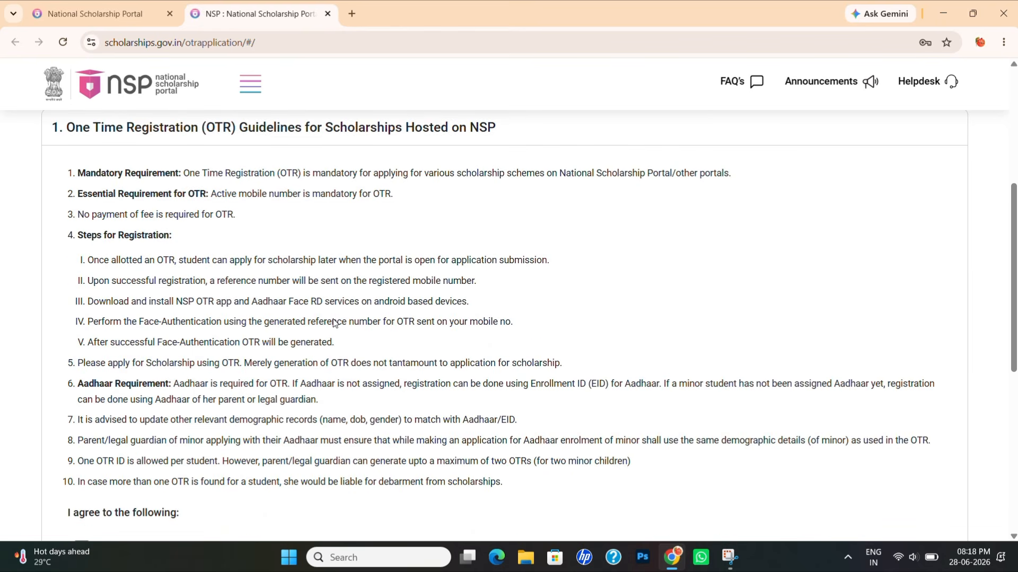
scroll(334, 321, down, 1)
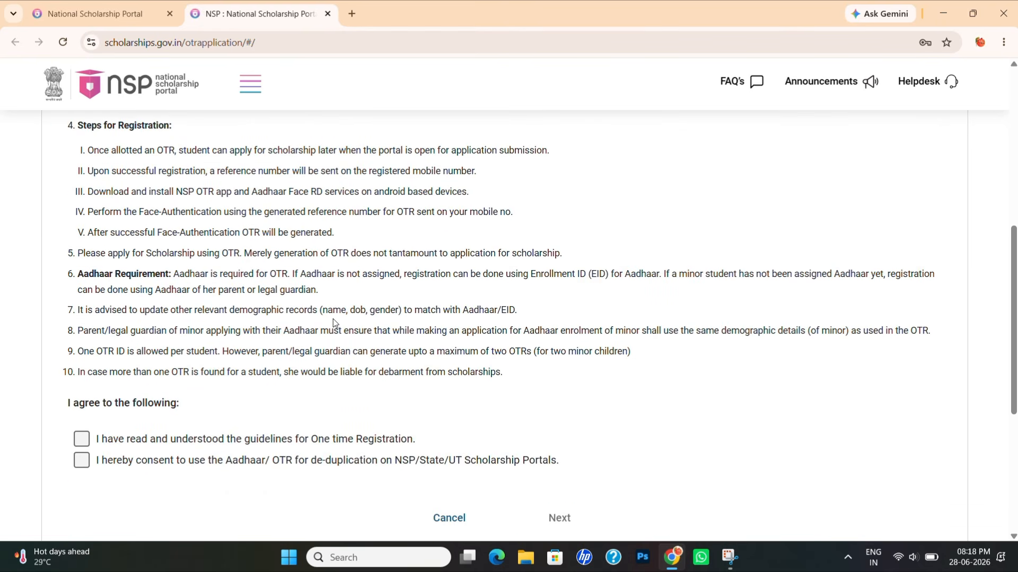
click(81, 439)
click(83, 465)
click(566, 515)
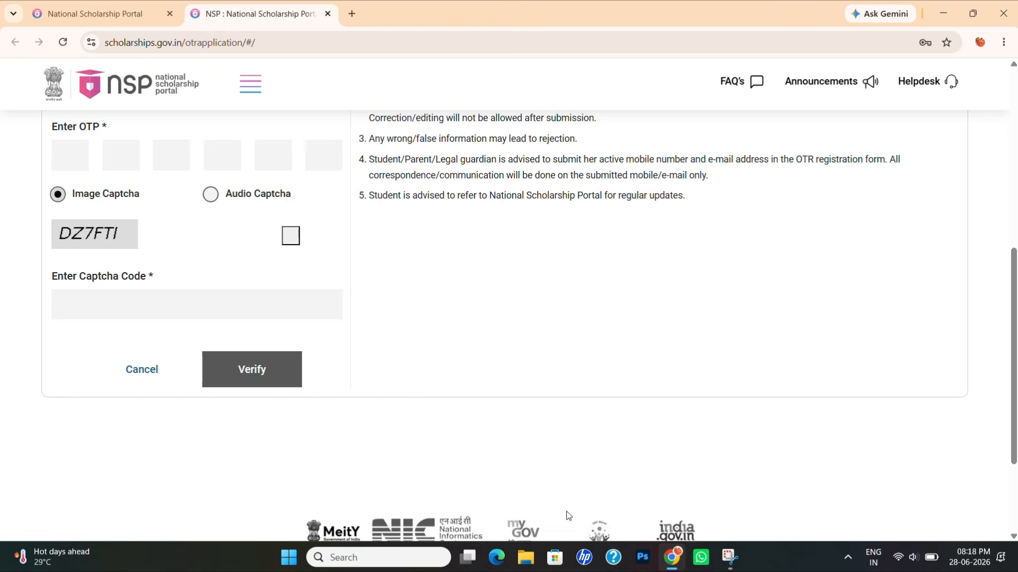
- Select the Mobile Number field, dismiss the autofill suggestions, and scroll down the form
scroll(462, 389, up, 4)
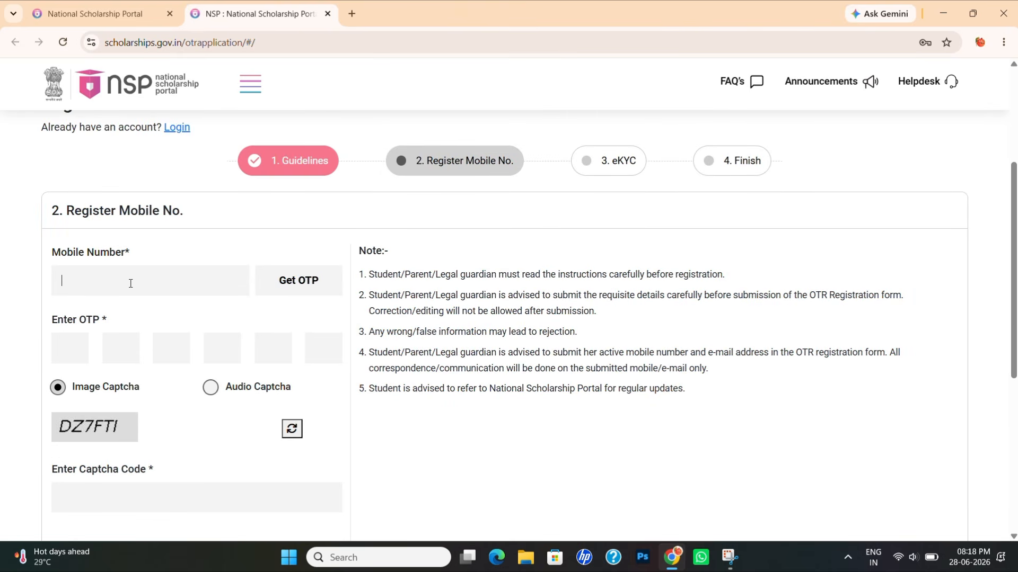
click(166, 282)
click(382, 444)
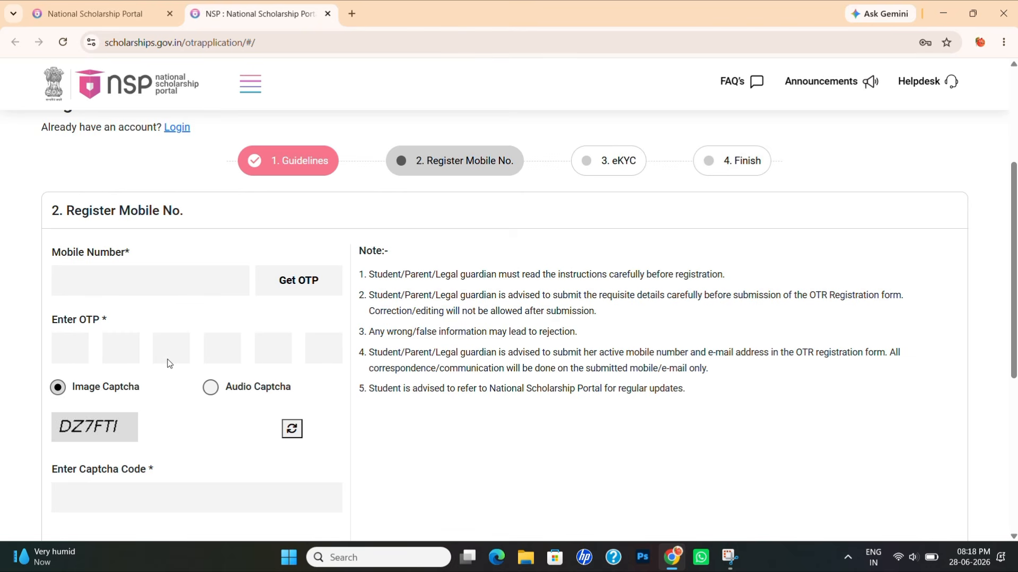
scroll(311, 356, down, 1)
scroll(311, 356, down, 2)
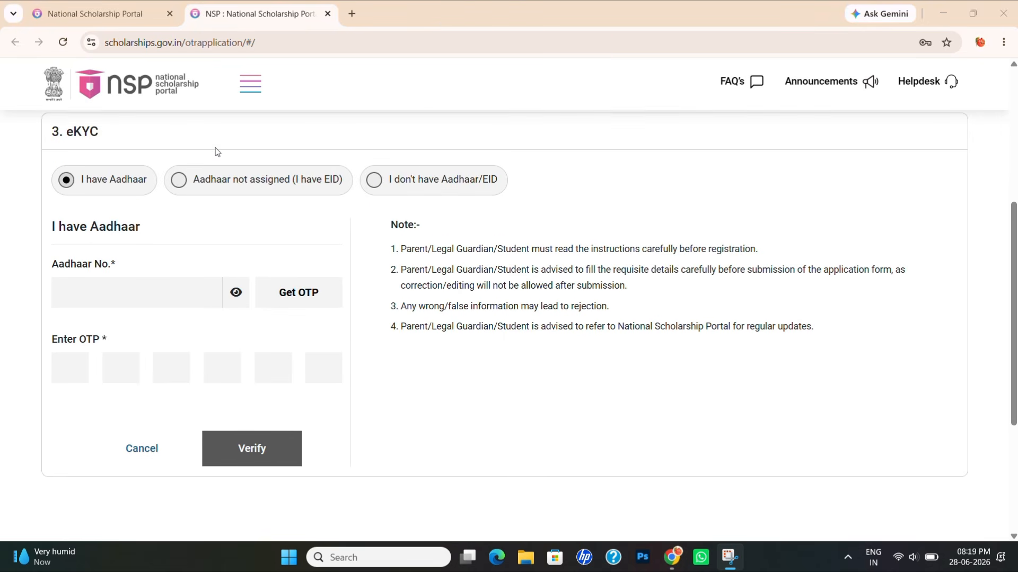
- Scroll up and down the eKYC stage to review the I have Aadhaar form
scroll(215, 152, up, 1)
scroll(214, 152, up, 1)
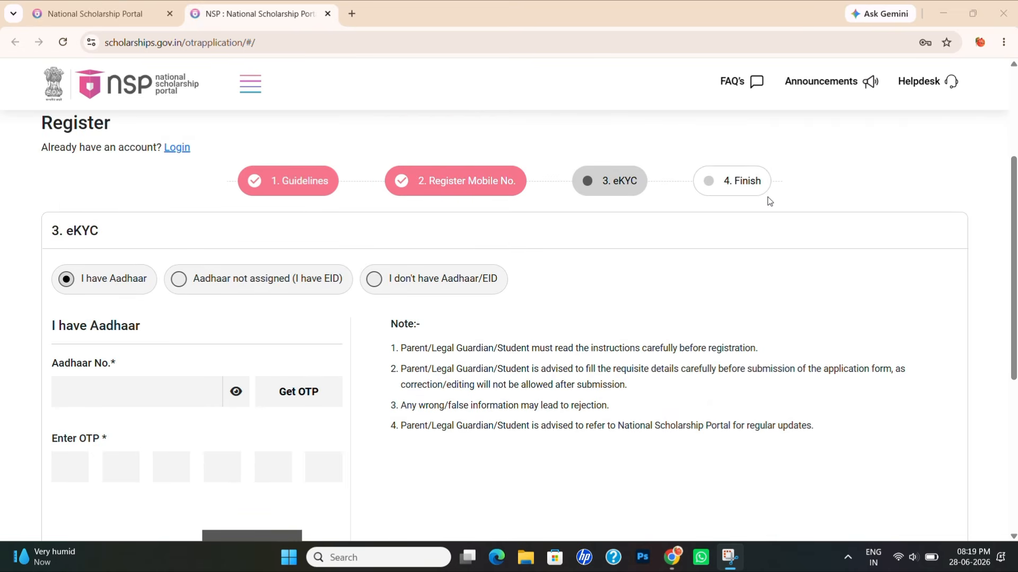
scroll(769, 200, down, 1)
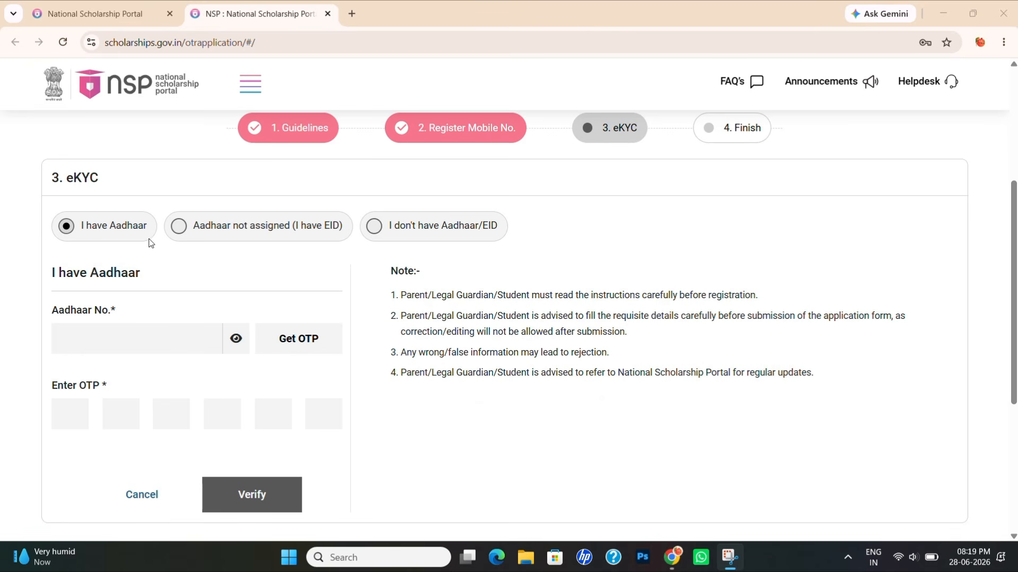
scroll(127, 324, down, 1)
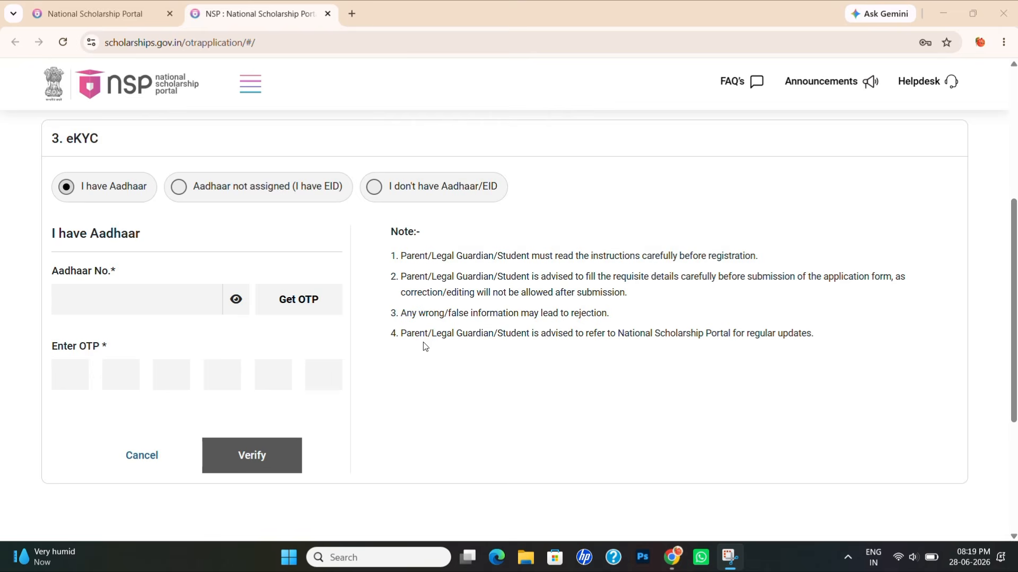
scroll(424, 342, up, 1)
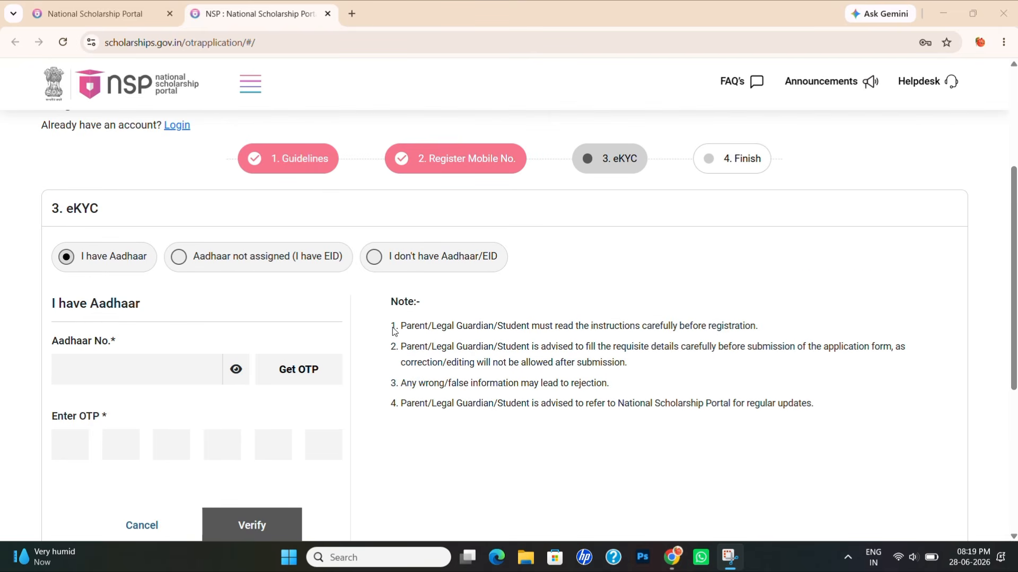
click(180, 258)
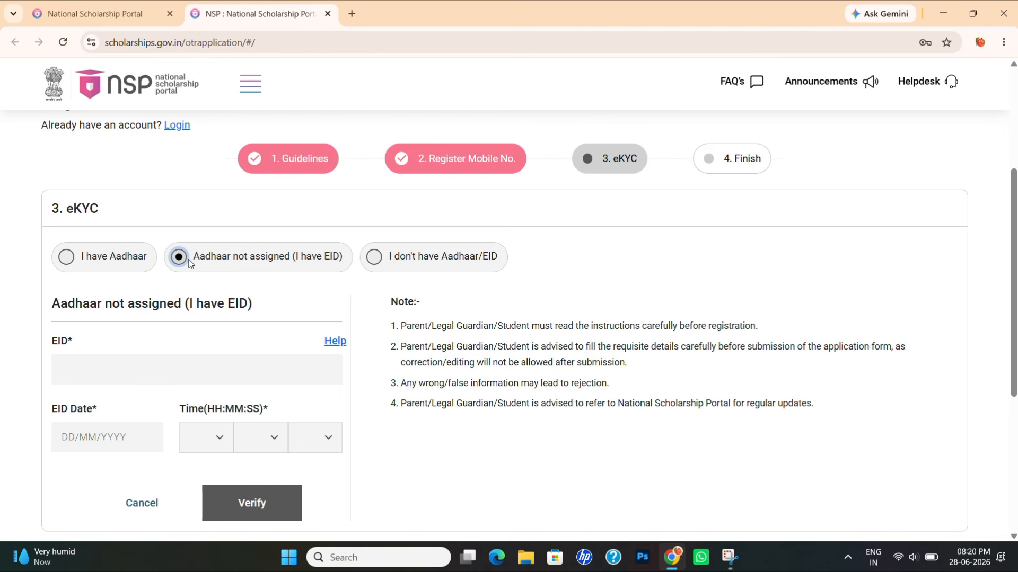
scroll(274, 312, down, 1)
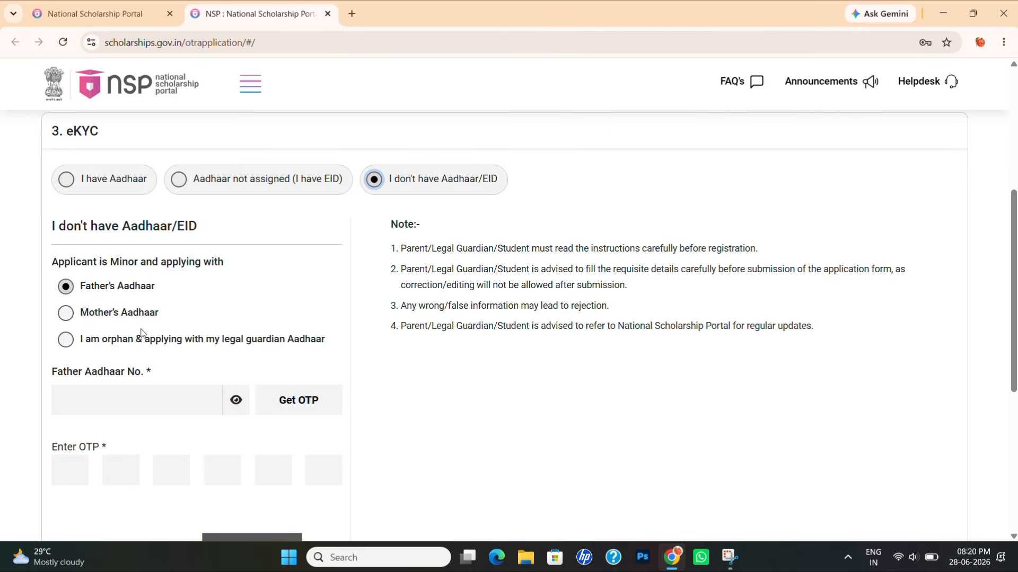
scroll(260, 372, down, 1)
scroll(260, 372, down, 1)
scroll(258, 376, up, 1)
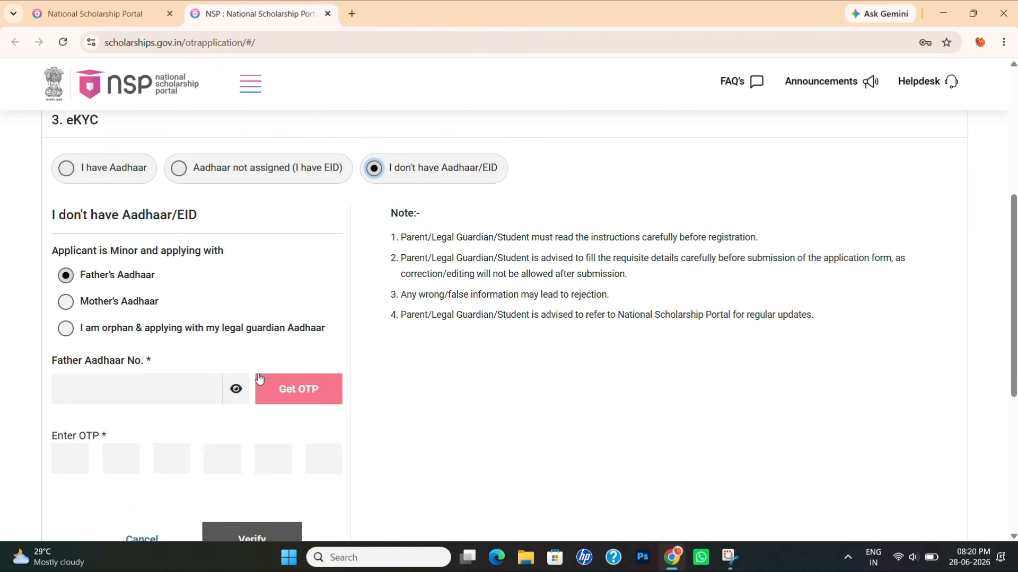
click(113, 178)
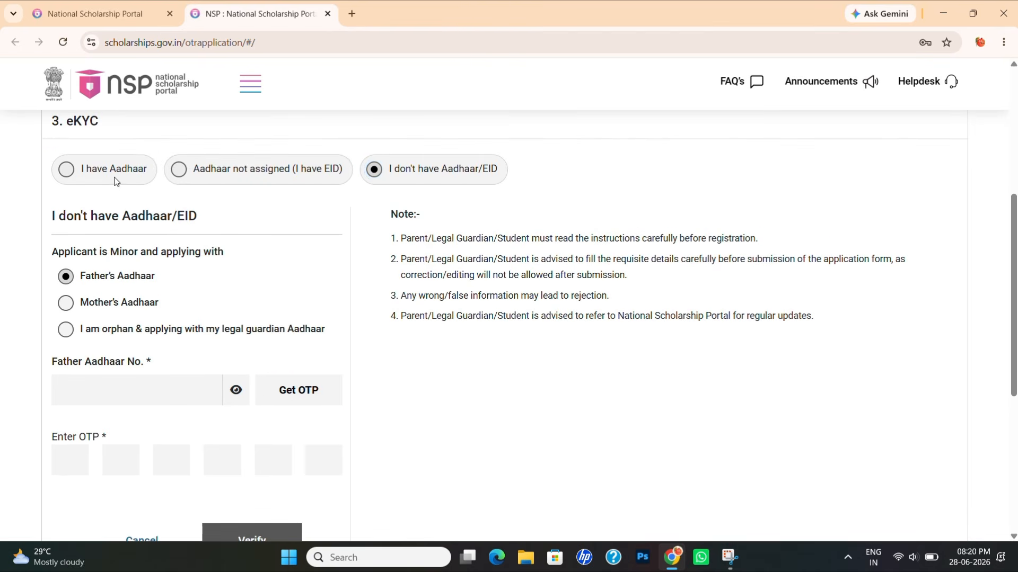
click(78, 172)
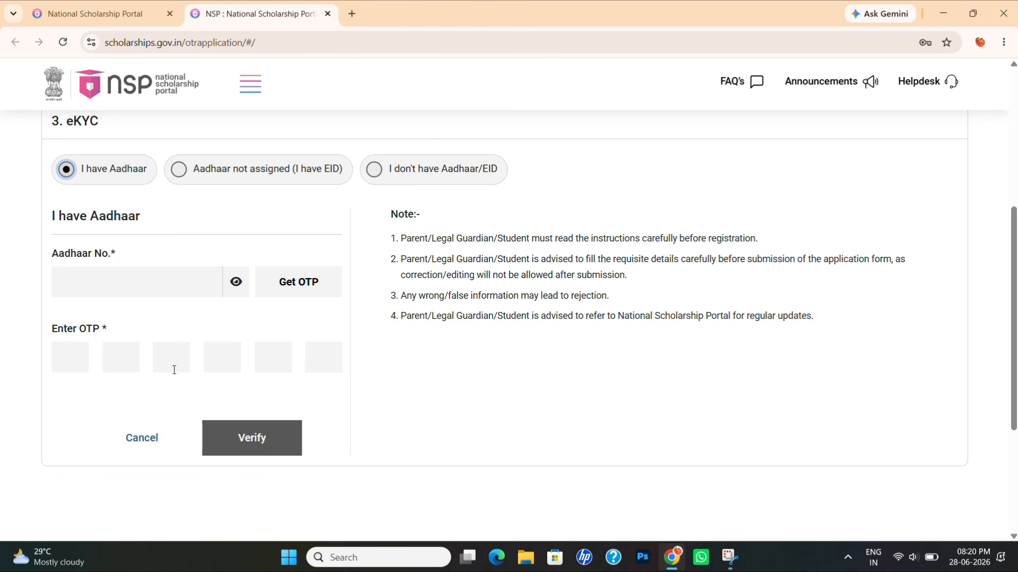
click(277, 429)
scroll(454, 309, up, 2)
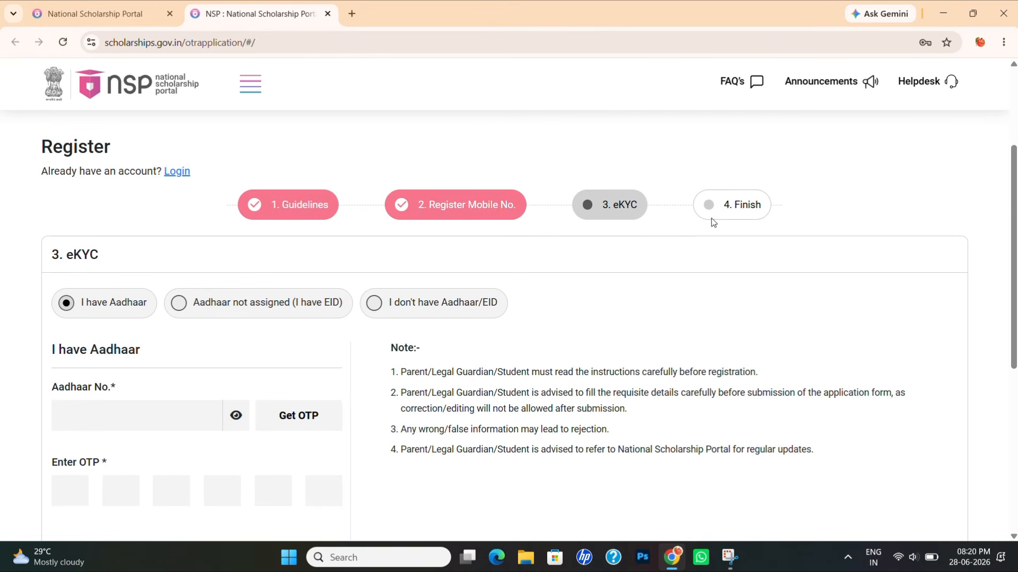
scroll(708, 294, down, 2)
scroll(709, 296, up, 1)
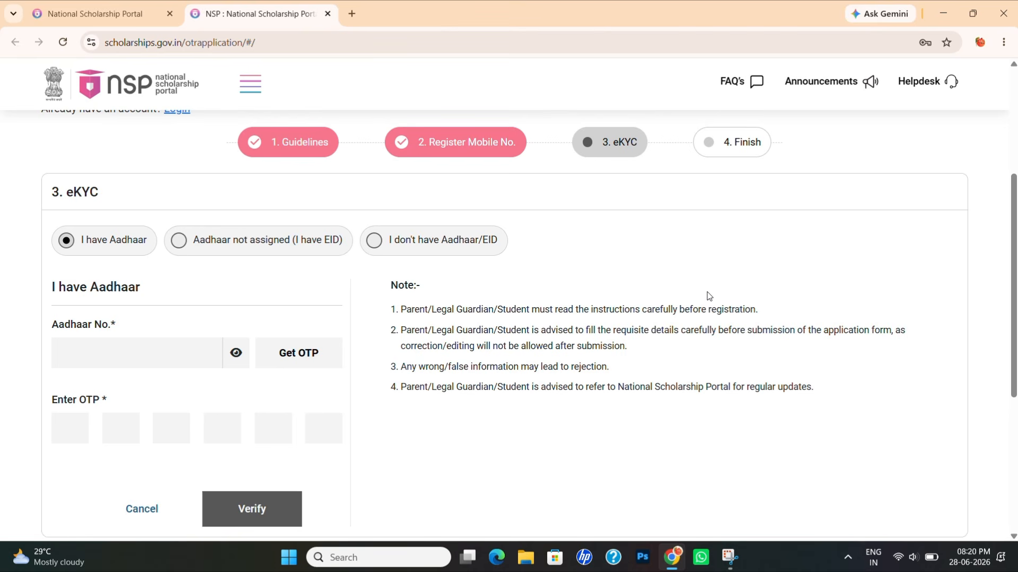
scroll(709, 297, up, 1)
scroll(709, 296, up, 3)
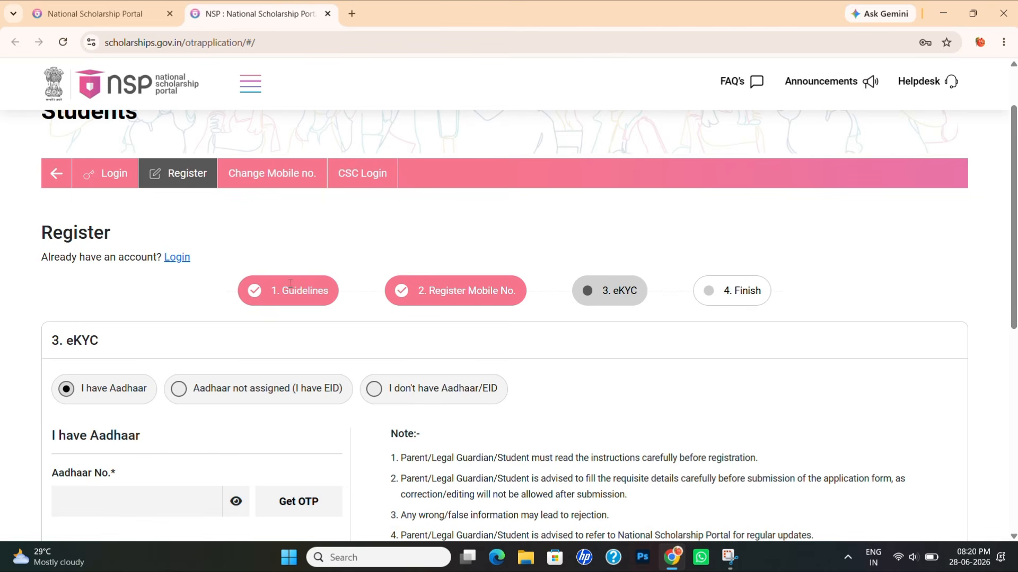
- Go to the student login page and scroll through it
click(177, 258)
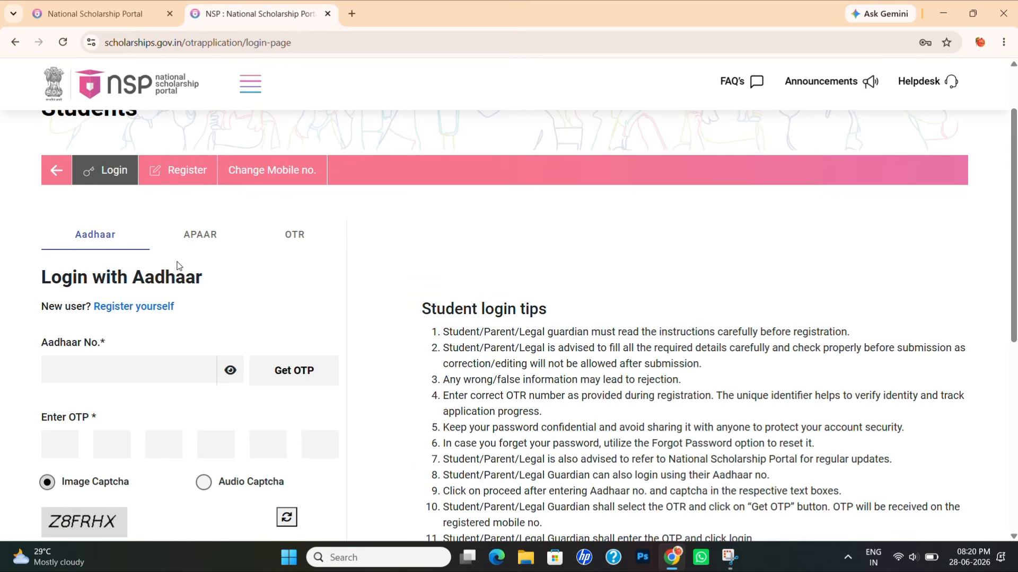
scroll(177, 265, down, 1)
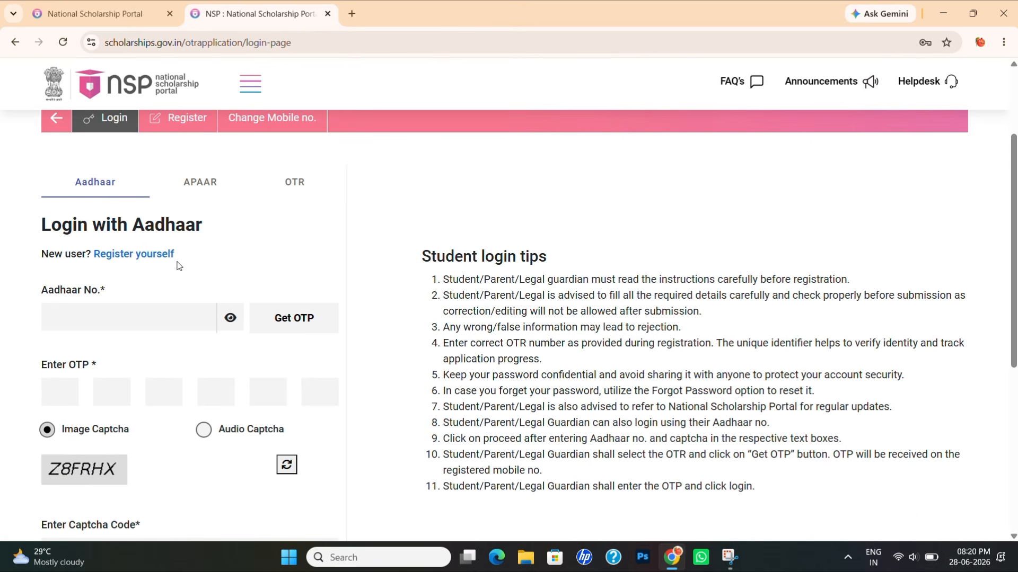
scroll(178, 265, down, 1)
scroll(125, 268, down, 3)
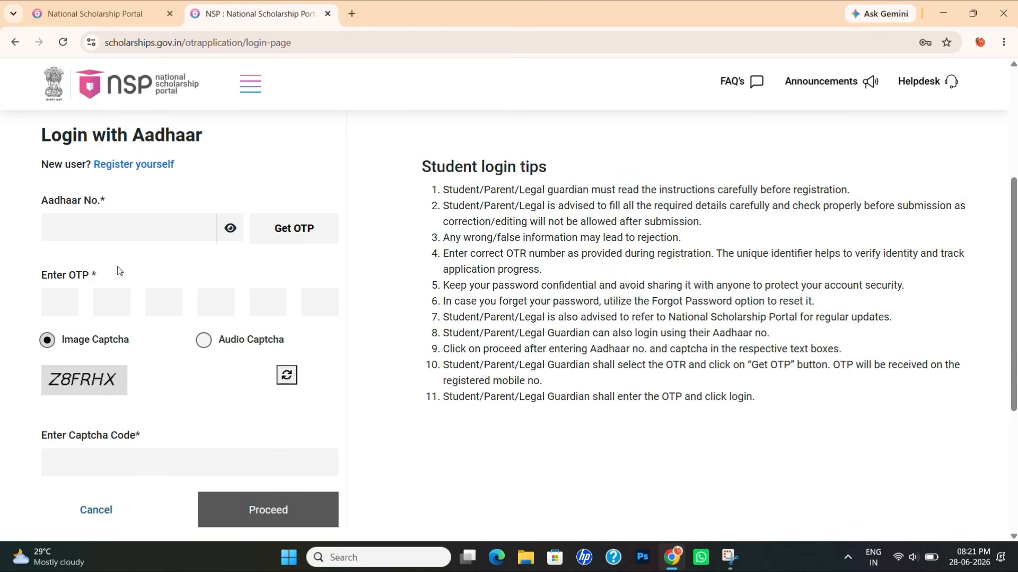
scroll(119, 270, up, 4)
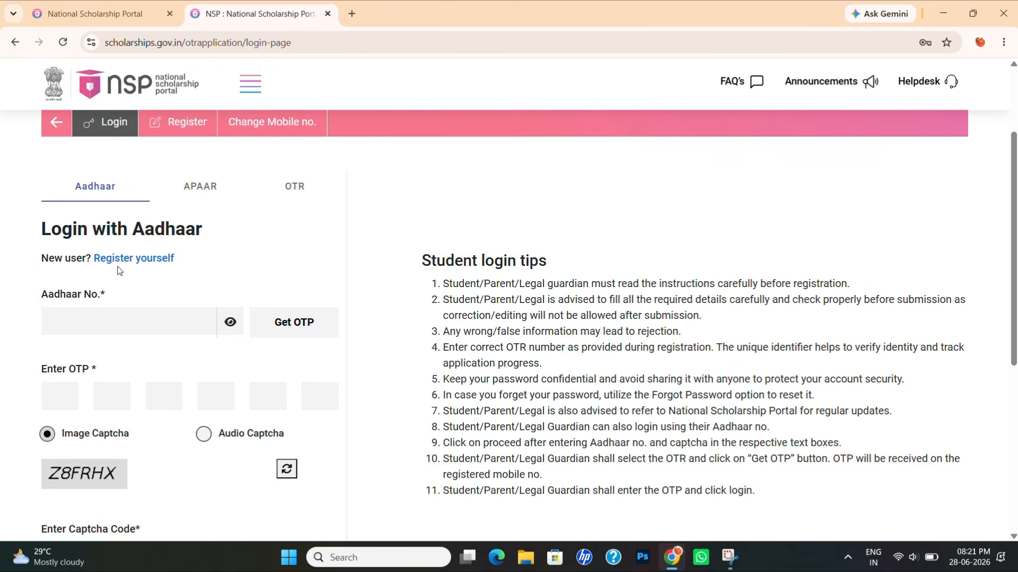
scroll(232, 420, down, 4)
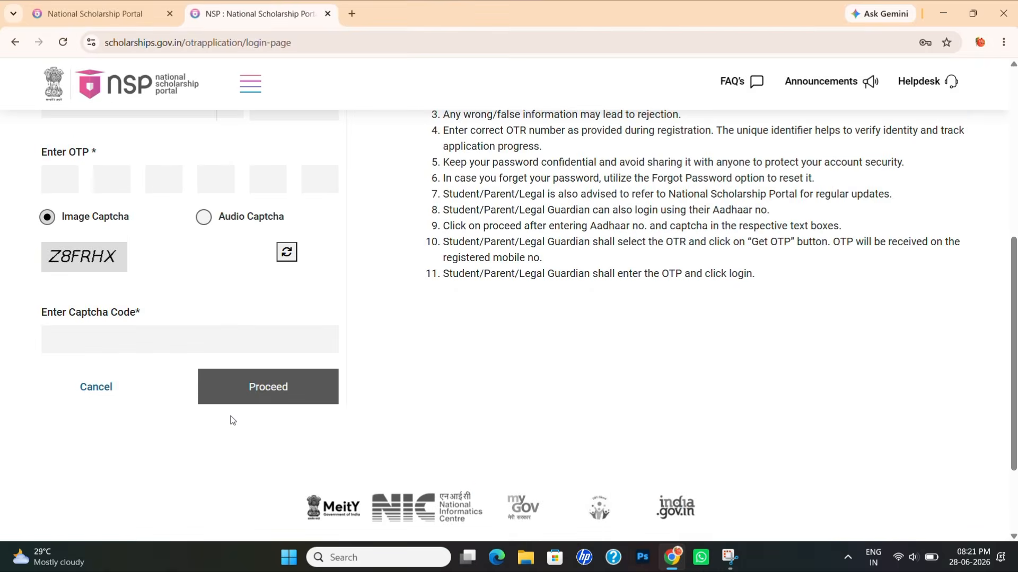
scroll(232, 421, up, 6)
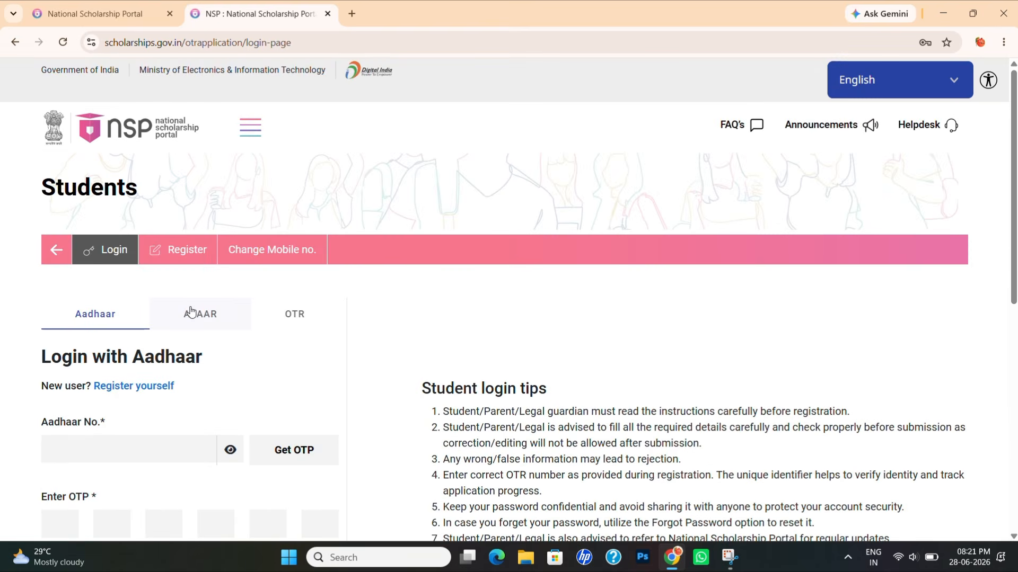
- Try the APAAR and Aadhaar login options, switch to OTR login, then open Forgot OTR recovery
click(191, 312)
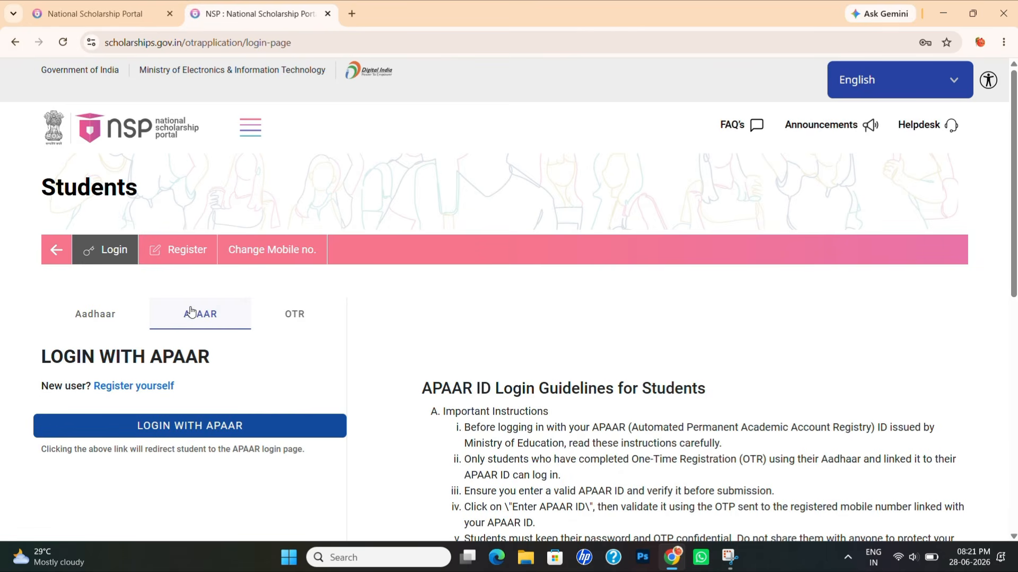
click(95, 314)
click(182, 312)
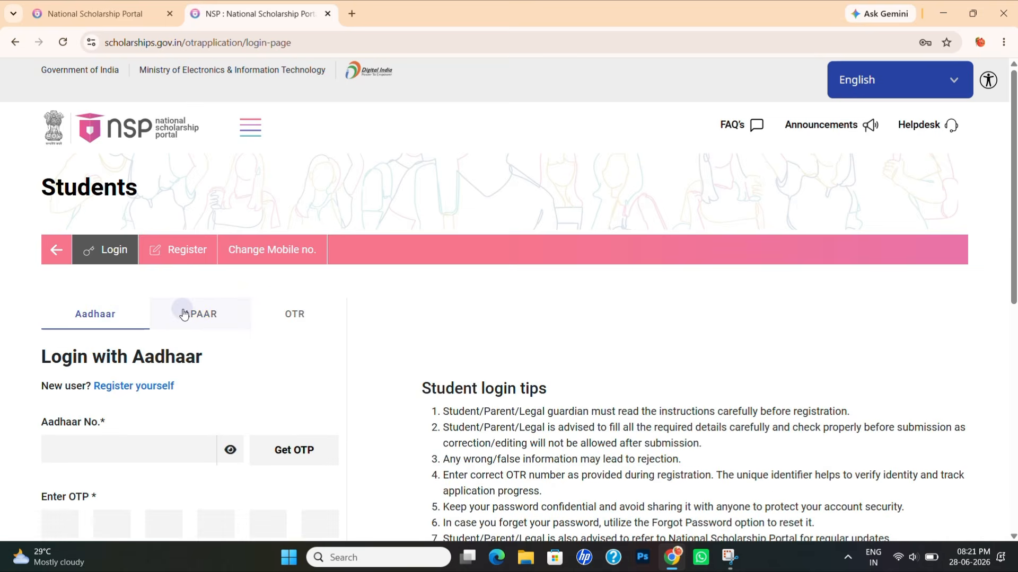
click(285, 315)
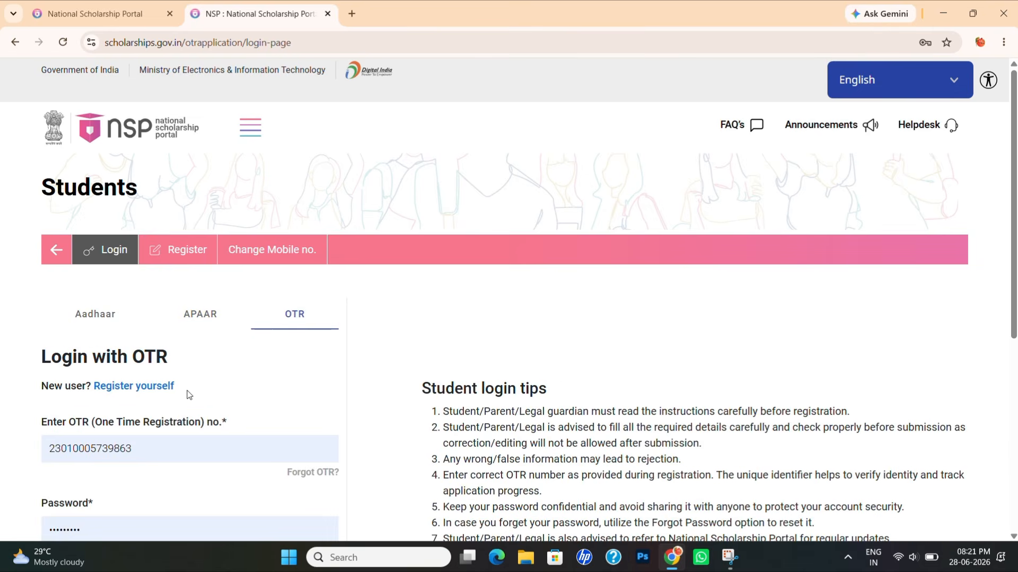
scroll(176, 410, down, 2)
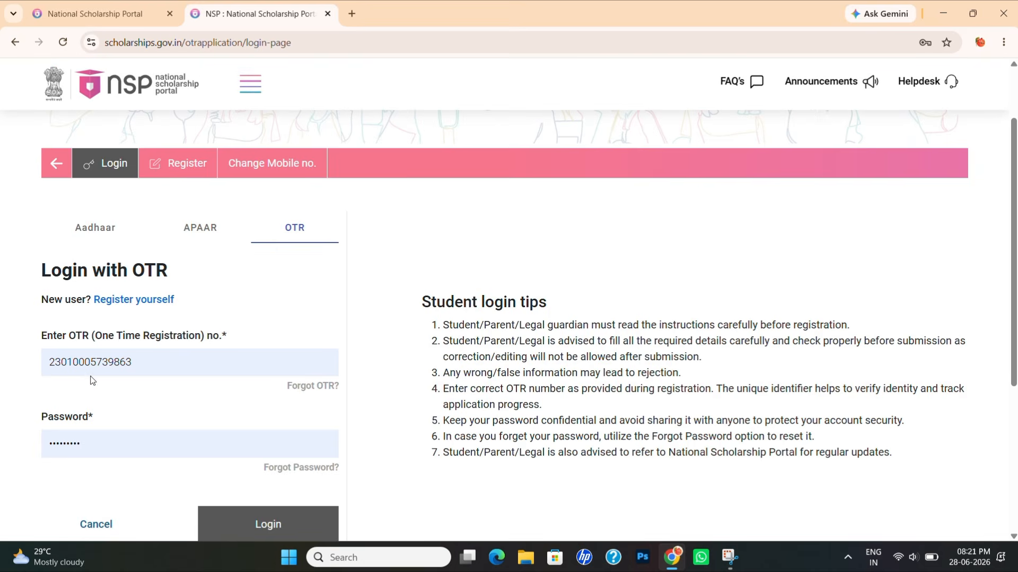
scroll(93, 380, down, 1)
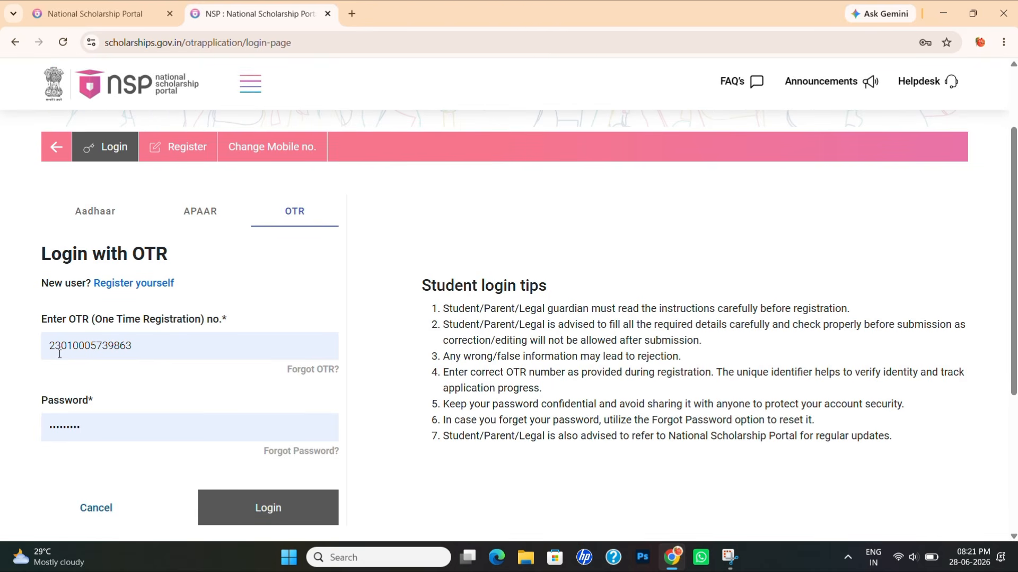
scroll(60, 354, down, 1)
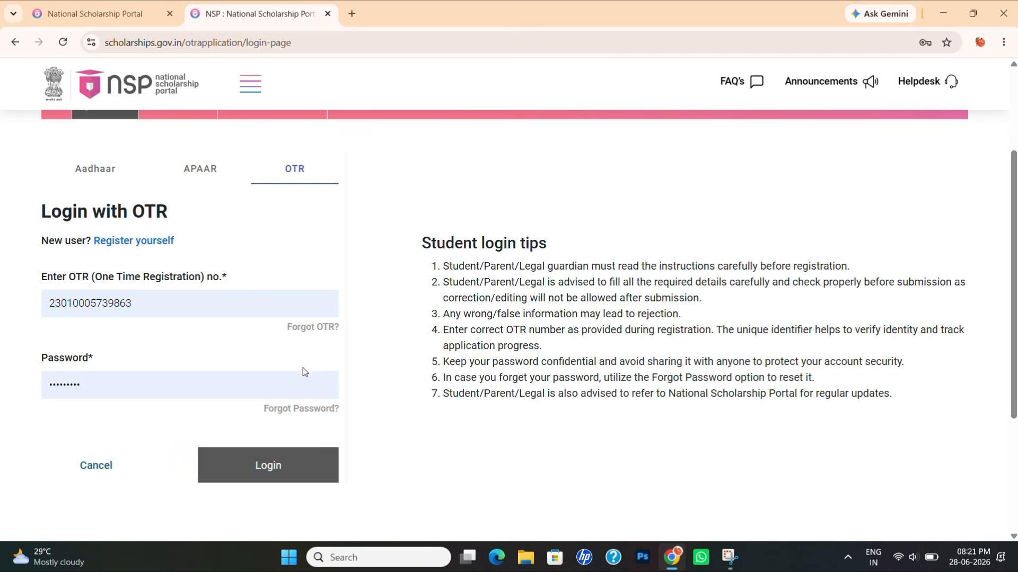
click(306, 333)
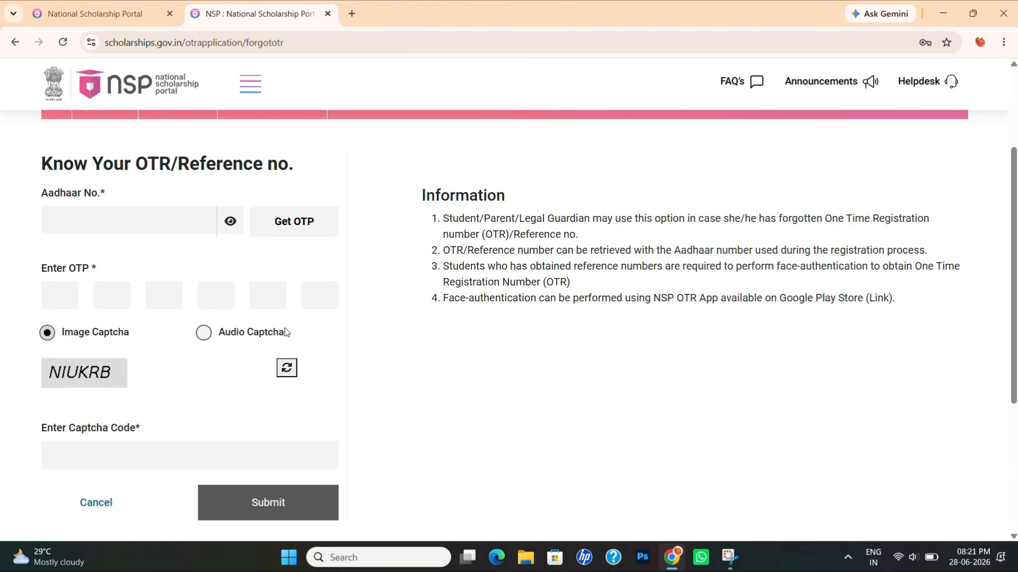
- Review the Know Your OTR/Reference no. page
scroll(166, 280, up, 1)
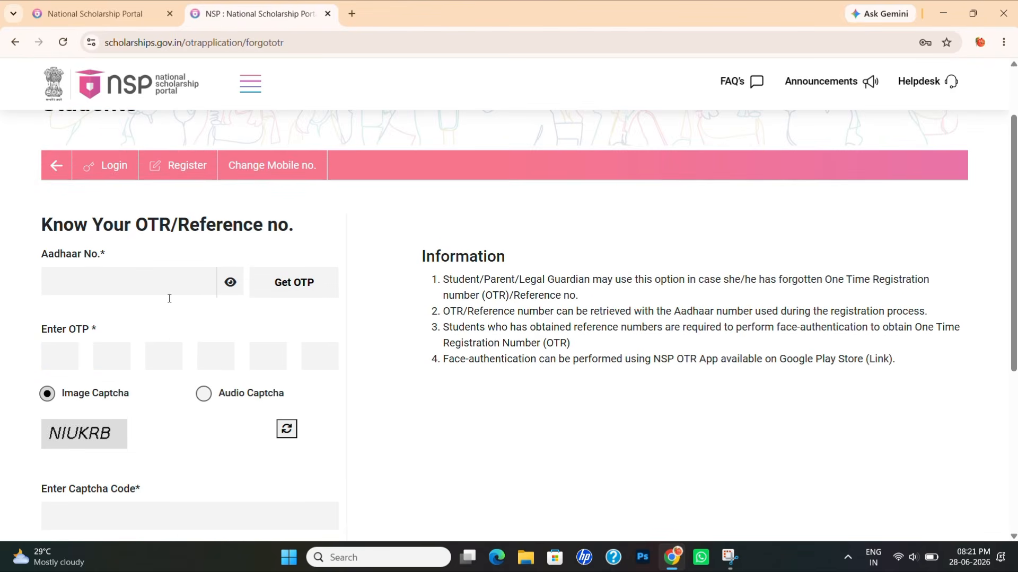
scroll(251, 337, down, 1)
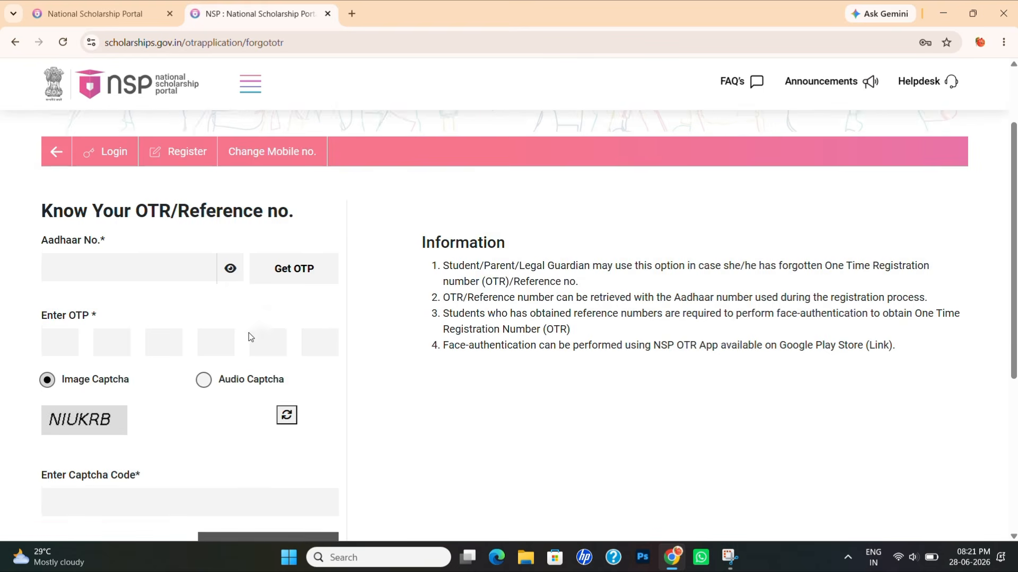
scroll(251, 337, down, 1)
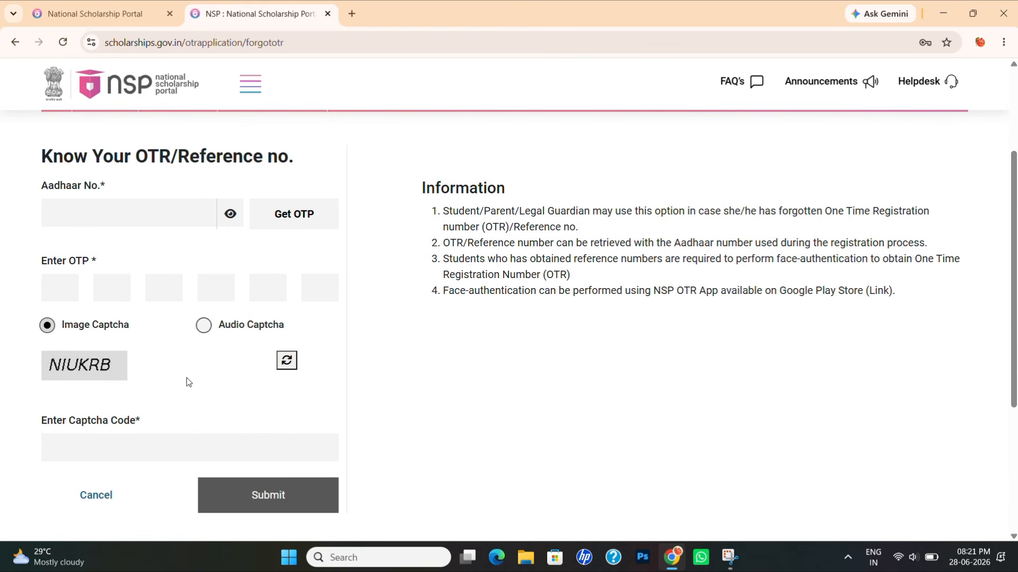
scroll(188, 382, up, 2)
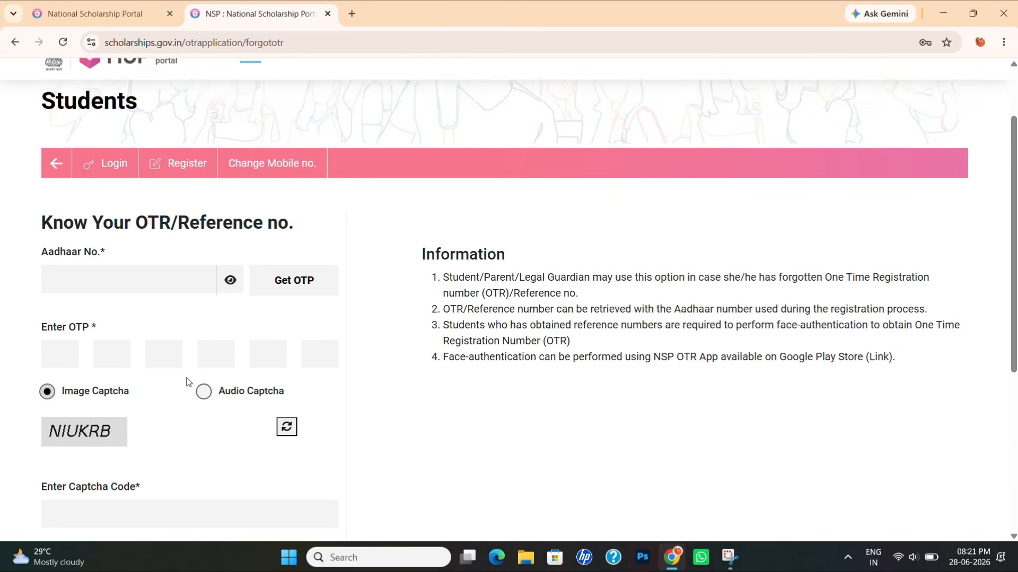
- Return to student login, choose OTR login, and view the Forgot Password page
click(95, 174)
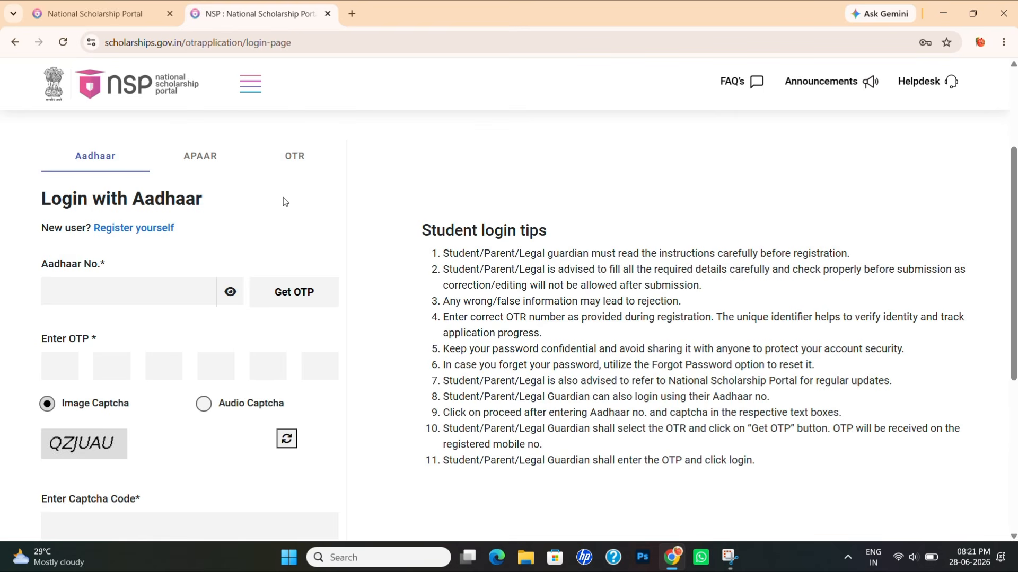
click(294, 156)
scroll(304, 296, down, 1)
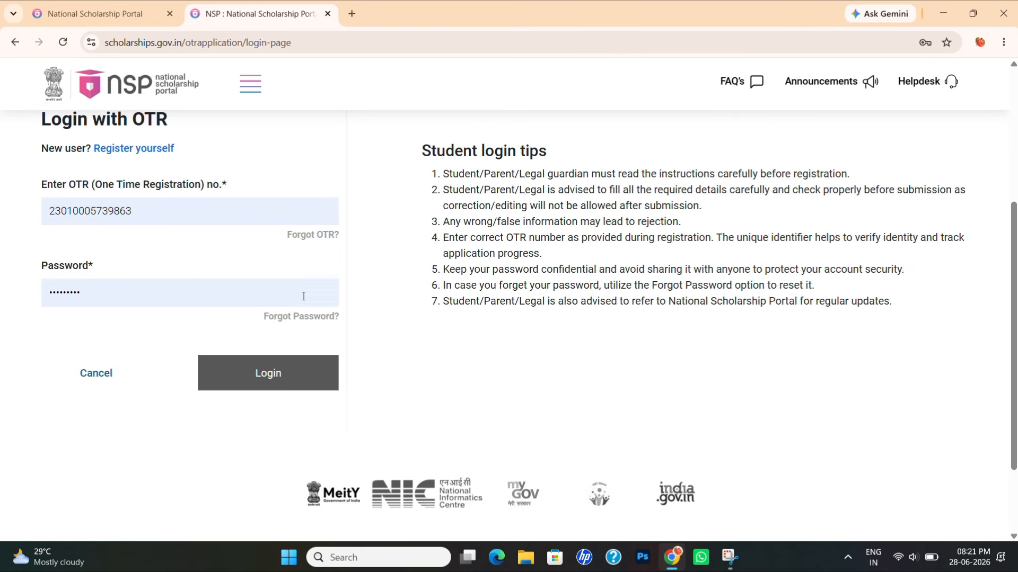
click(279, 317)
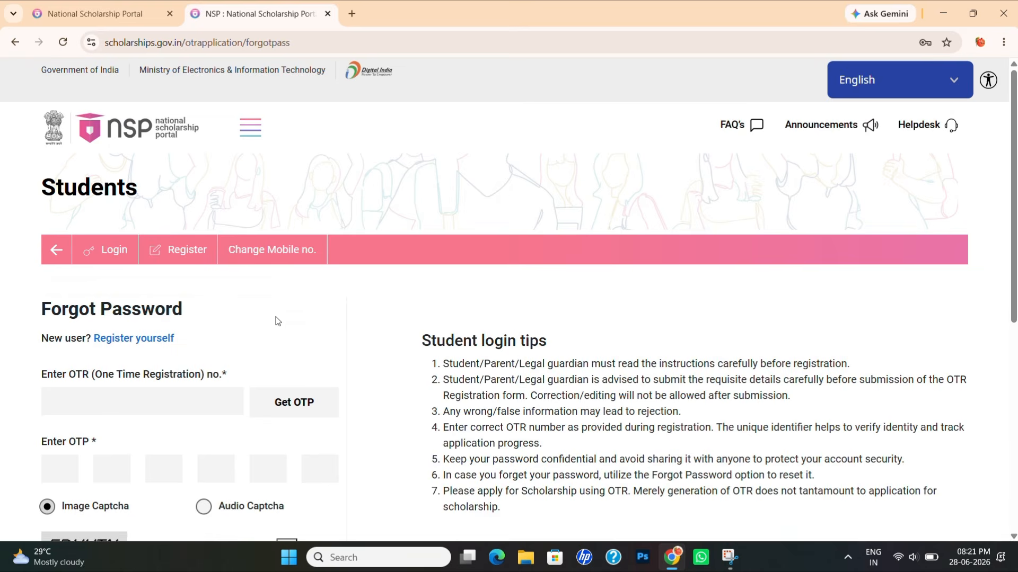
scroll(275, 320, down, 2)
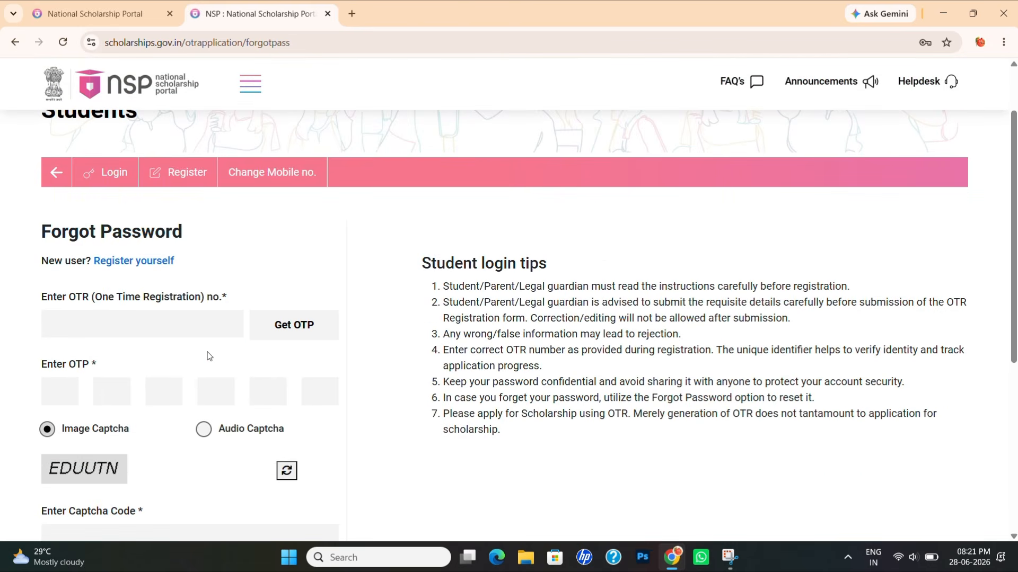
scroll(208, 356, down, 1)
scroll(166, 354, down, 2)
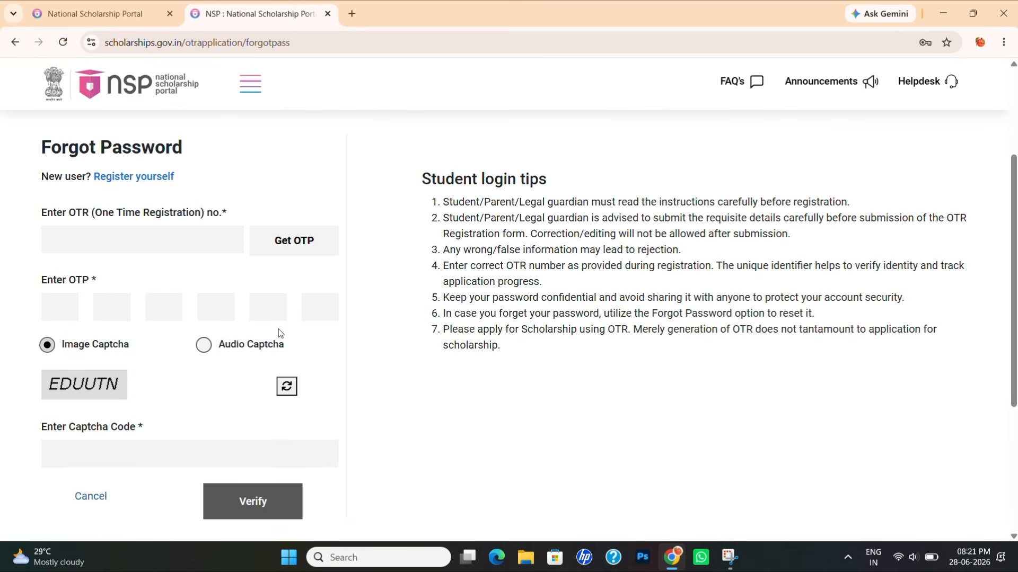
scroll(280, 333, up, 3)
- Return to the student login page and look over the login form
click(107, 249)
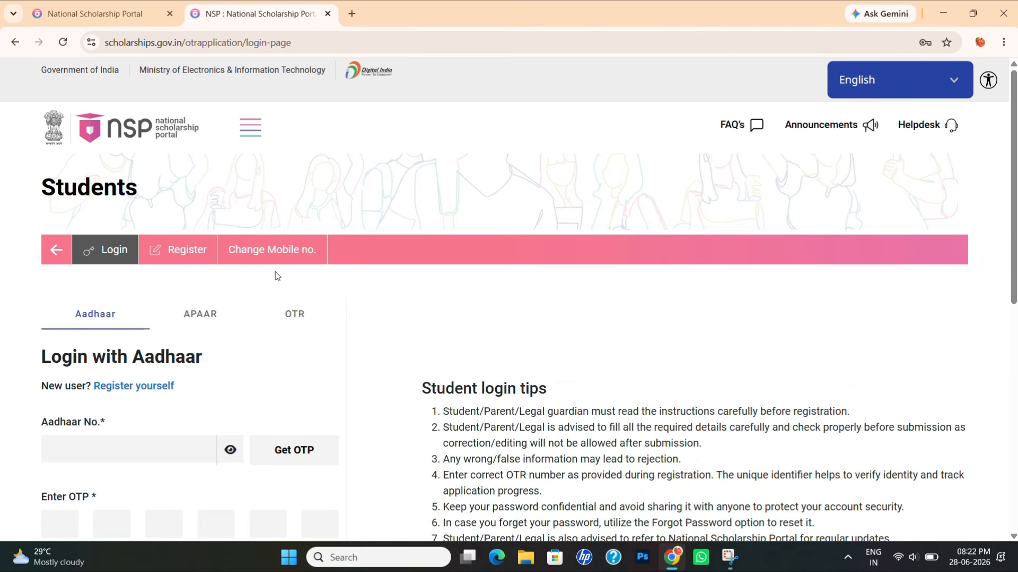
scroll(206, 351, down, 2)
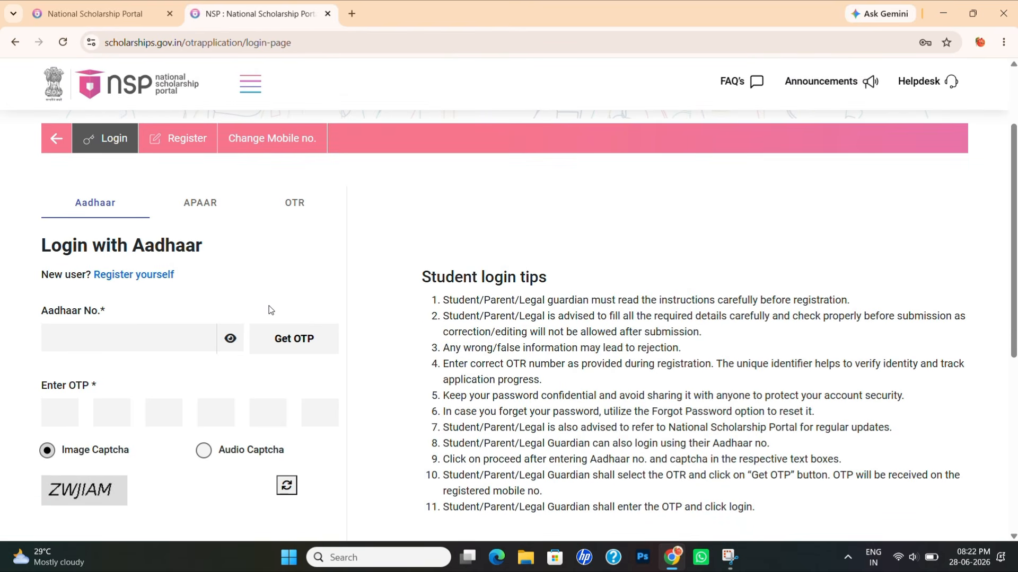
scroll(275, 265, up, 1)
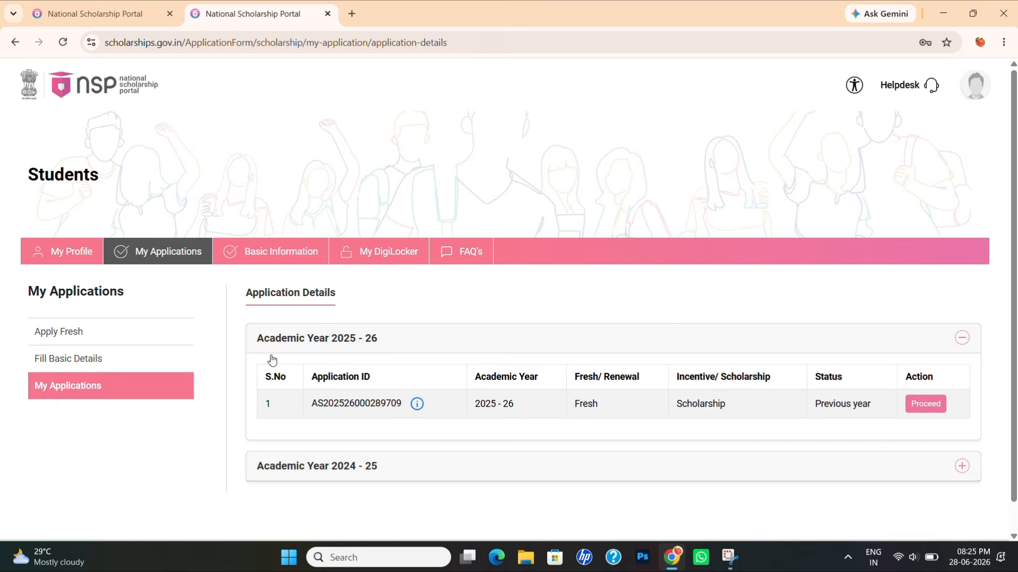
- Start Apply Fresh, acknowledge the basic information notice, and open Fill Basic Details
click(44, 338)
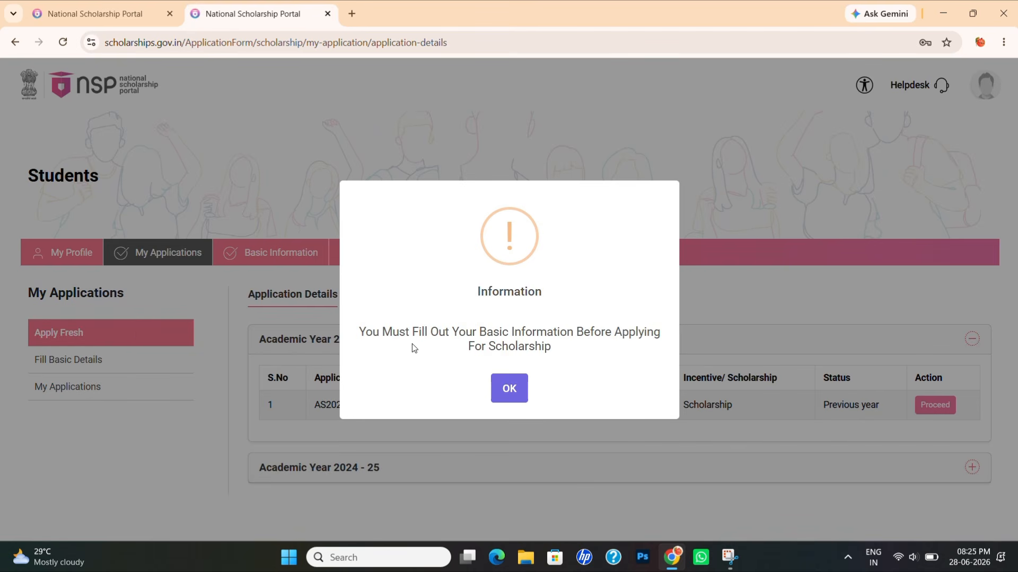
click(517, 388)
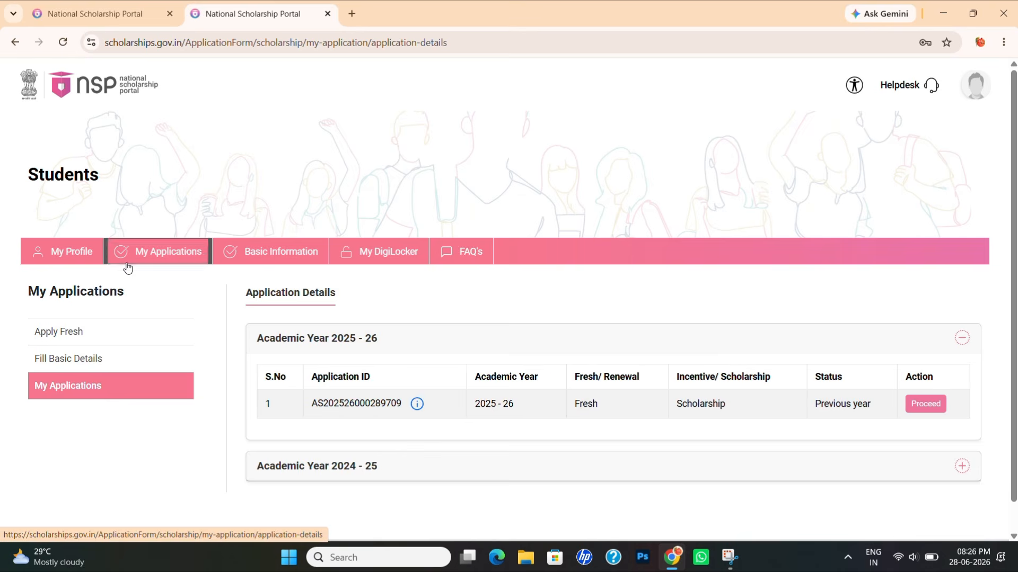
click(94, 364)
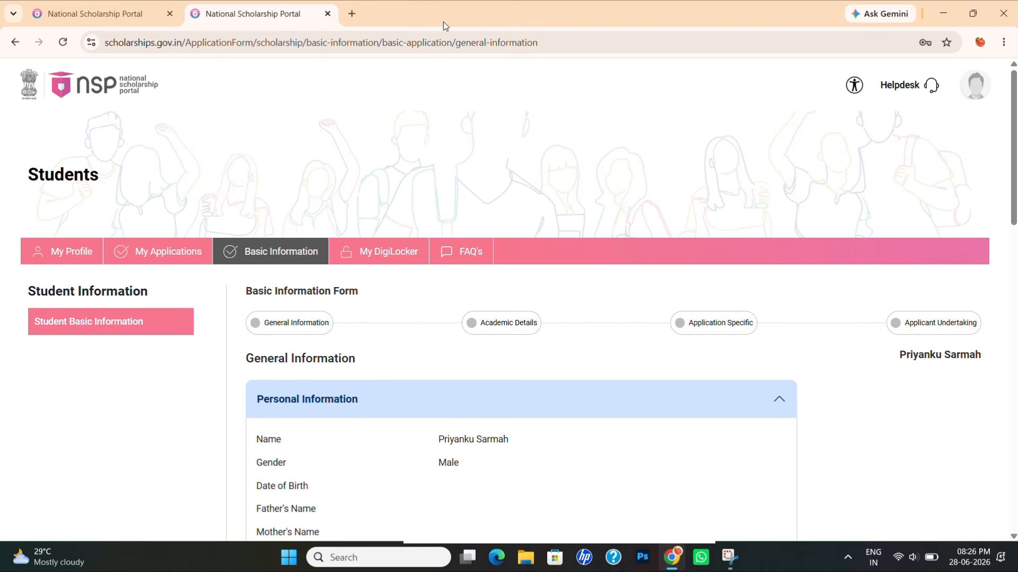
- Choose Post Matric/Top Class/MCM category, change community from GENERAL to OBC, and pick Hindu religion
scroll(530, 159, down, 6)
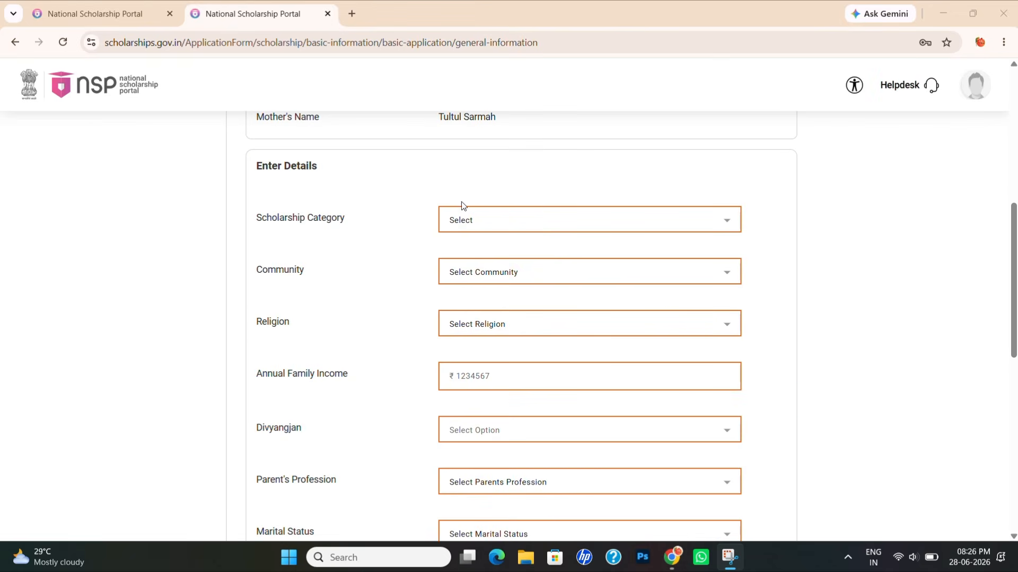
click(569, 228)
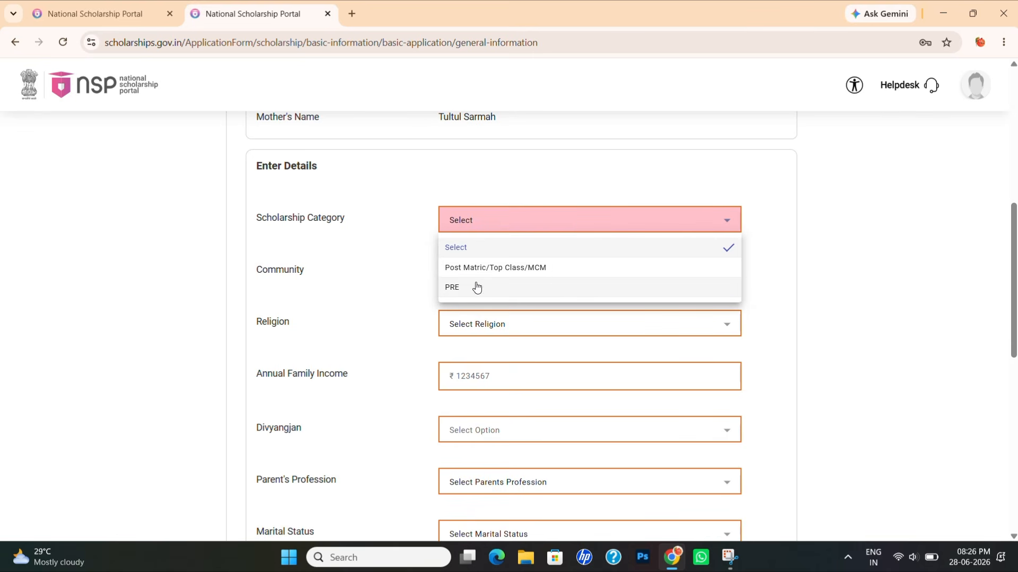
click(504, 266)
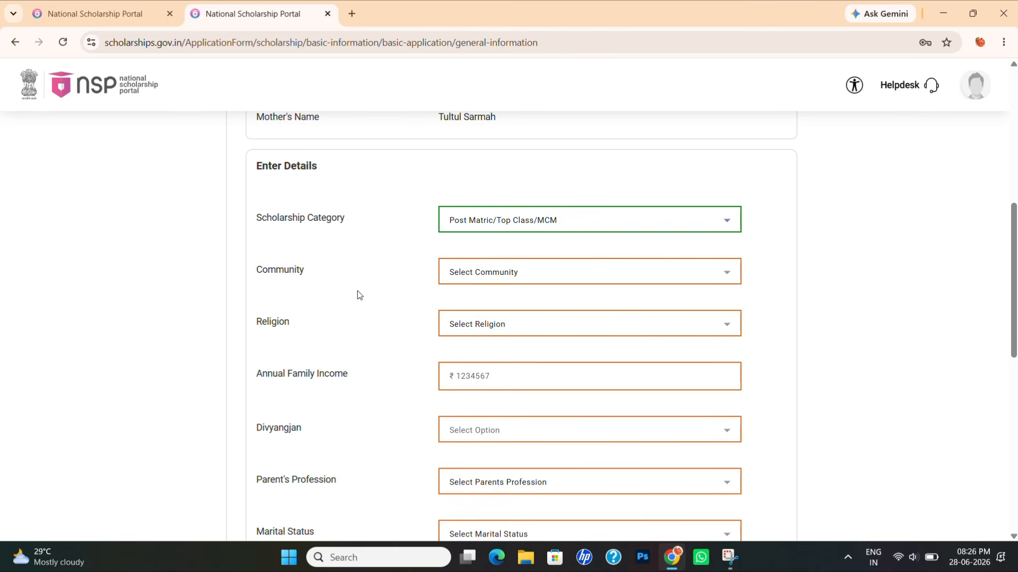
click(486, 275)
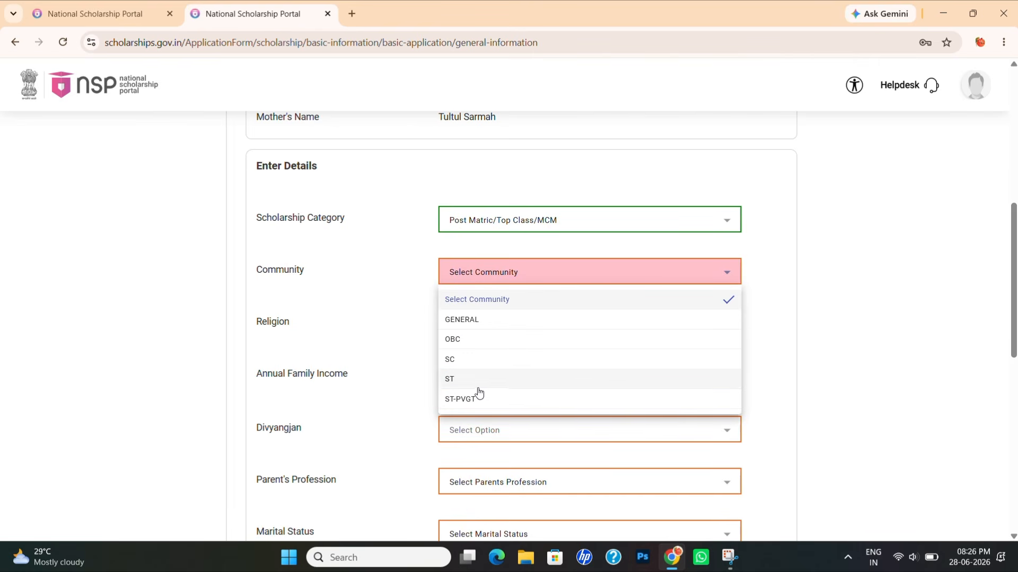
click(478, 323)
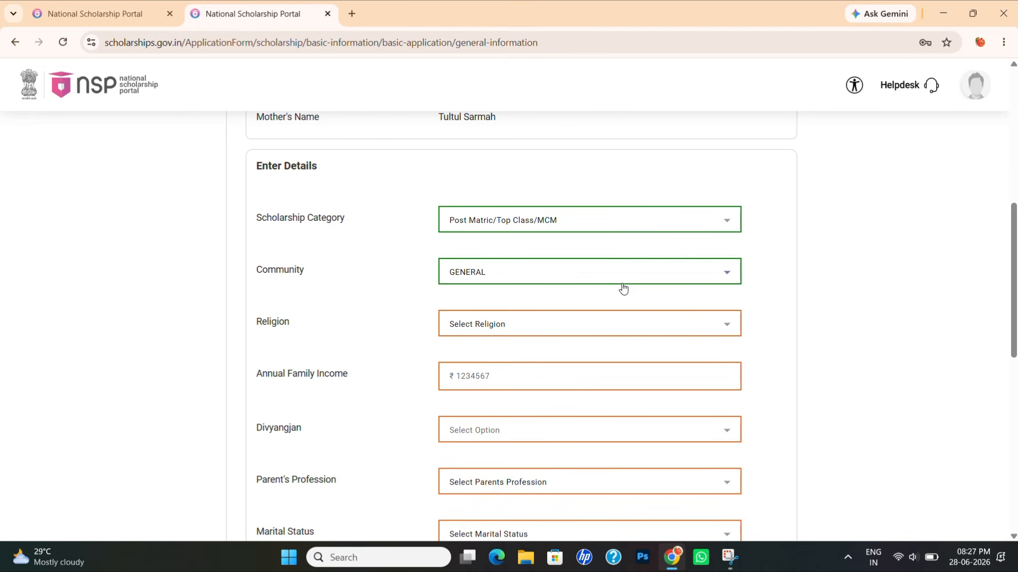
click(607, 282)
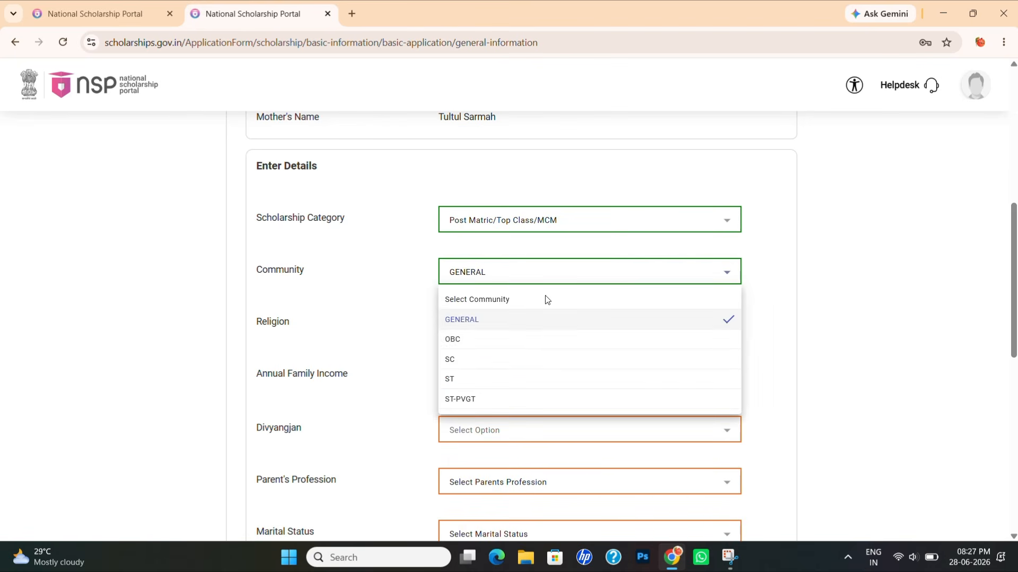
click(477, 342)
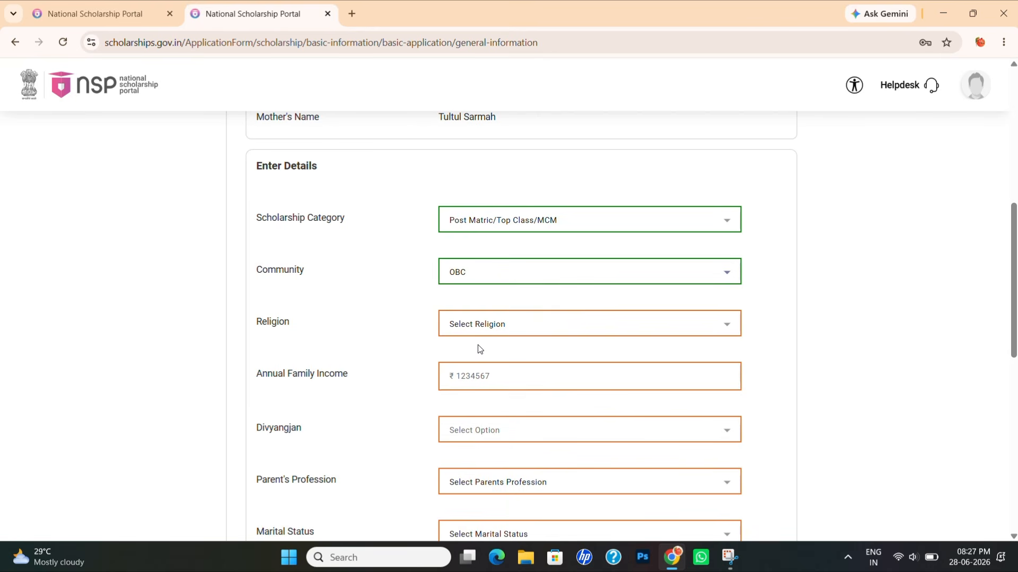
click(466, 333)
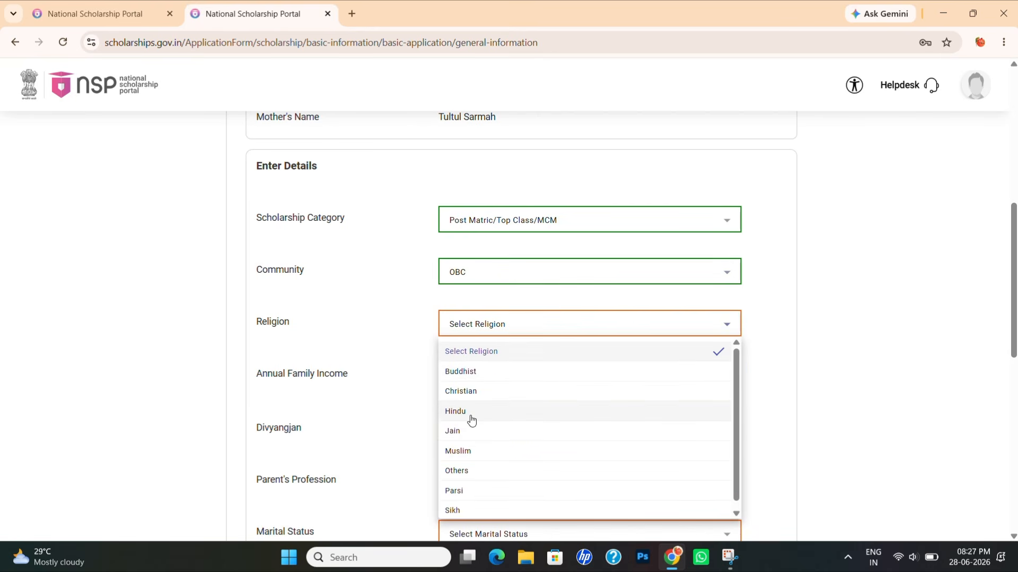
click(471, 421)
- Enter 120000 as annual family income and answer No for Divyangjan
click(489, 376)
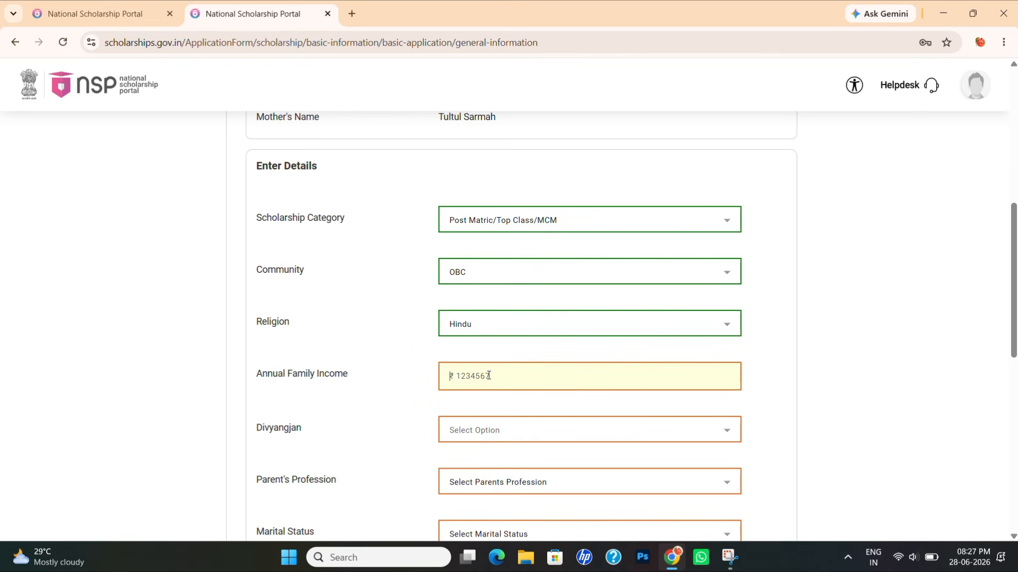
text(120000)
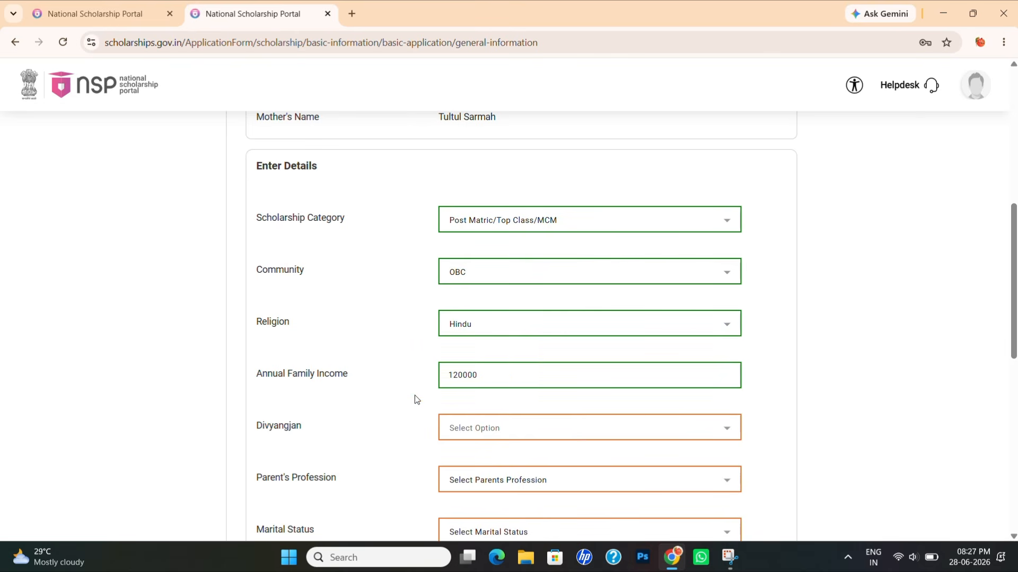
click(471, 426)
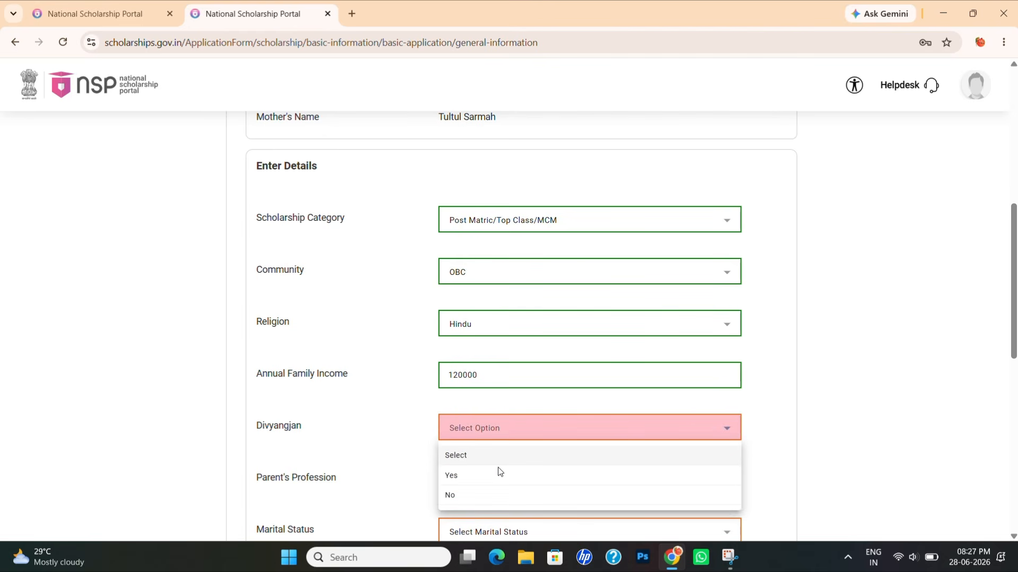
click(488, 494)
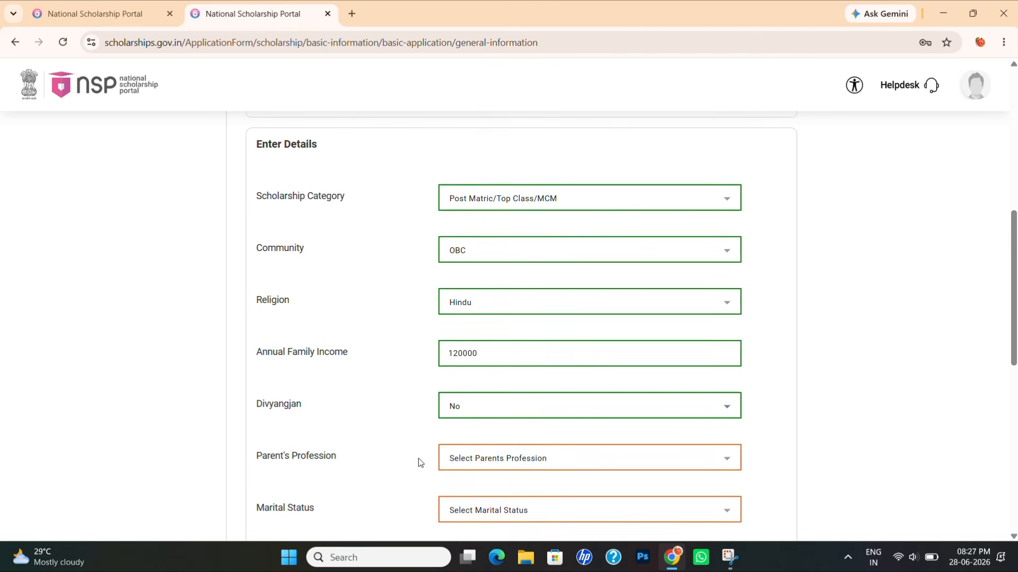
- Set parent's profession to Others, marital status Un Married, and parents-not-alive Not Applicable
scroll(418, 459, down, 3)
click(483, 320)
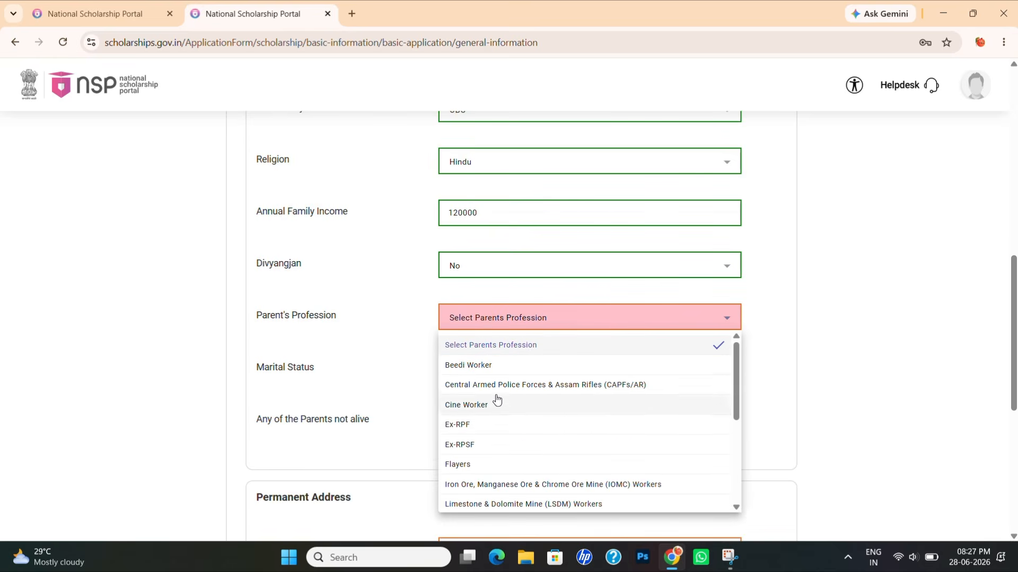
scroll(555, 427, down, 3)
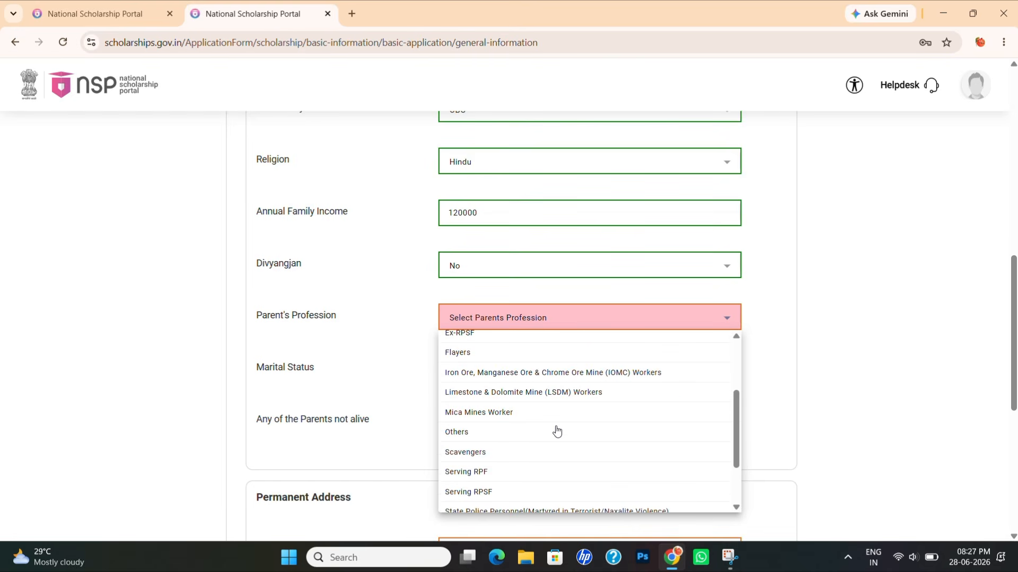
scroll(557, 431, down, 5)
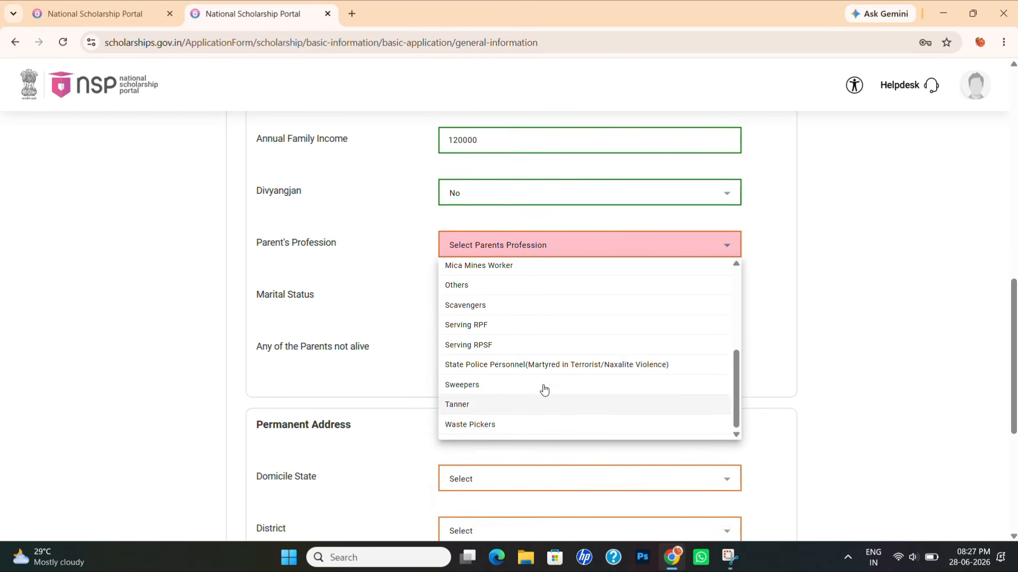
click(474, 287)
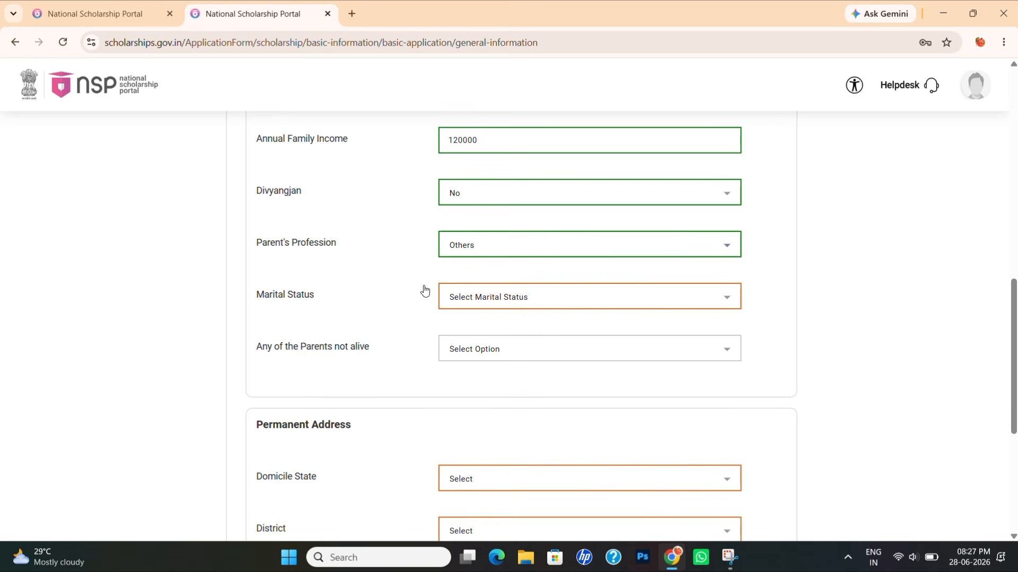
click(492, 295)
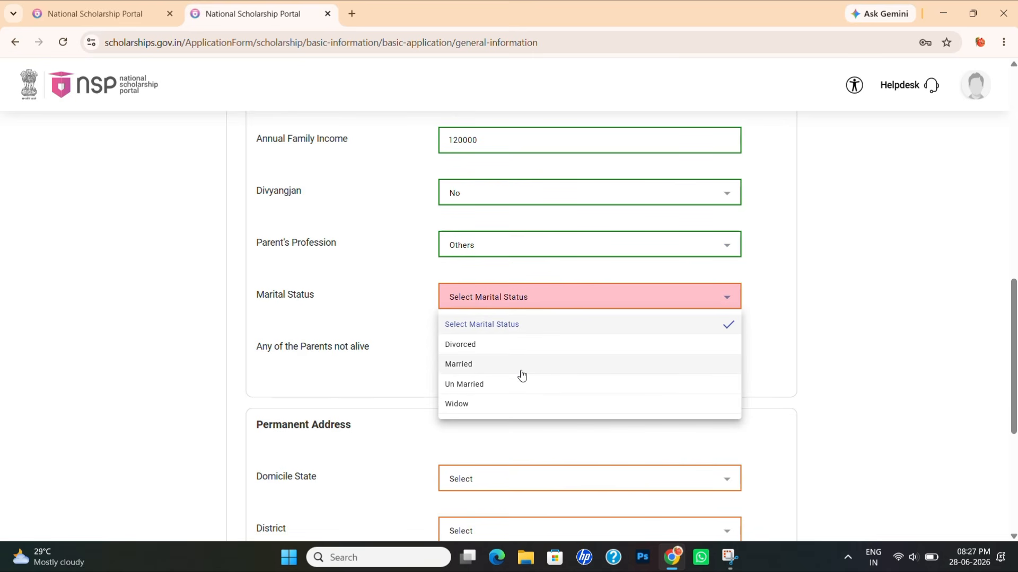
click(513, 383)
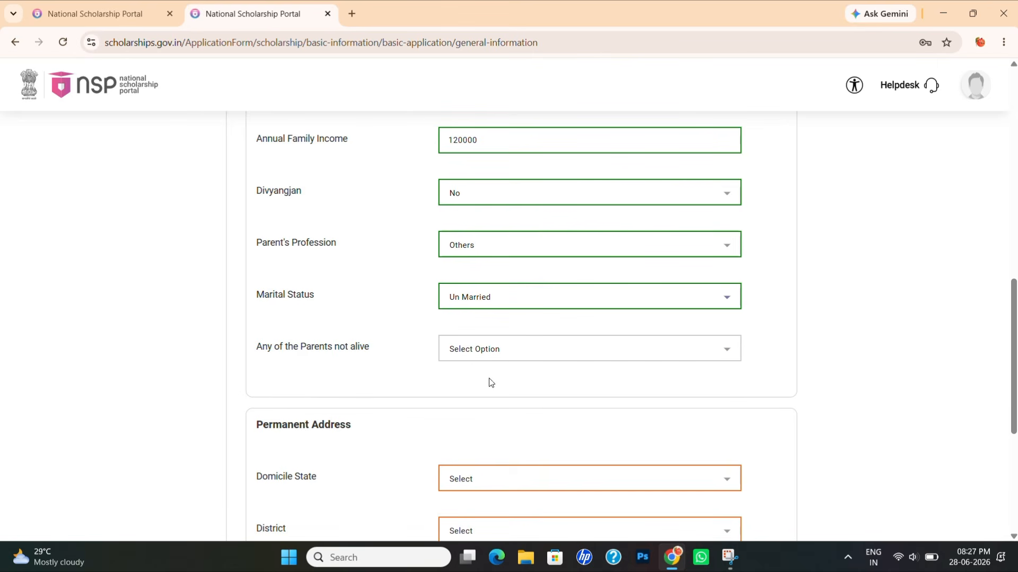
click(527, 353)
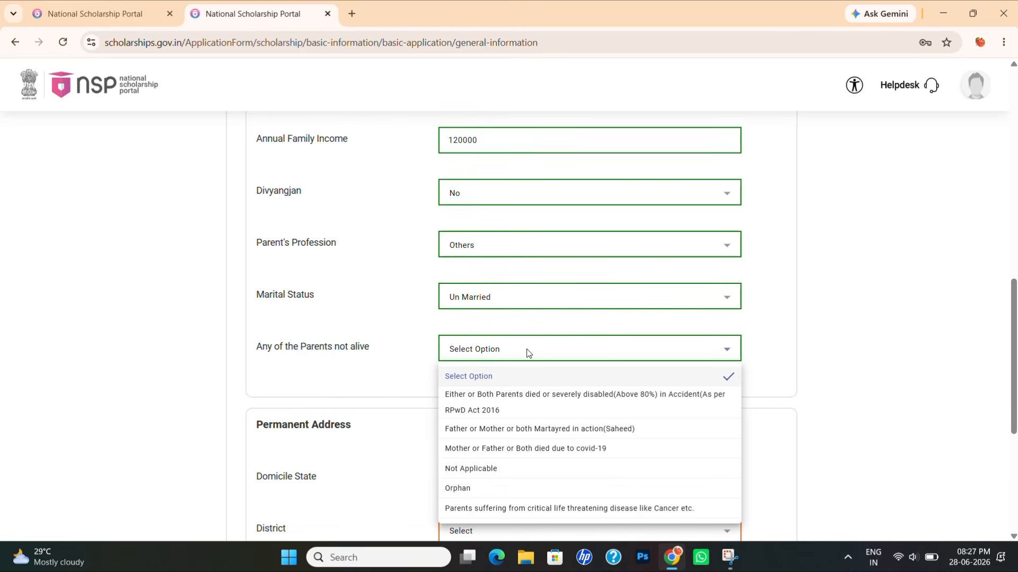
click(483, 469)
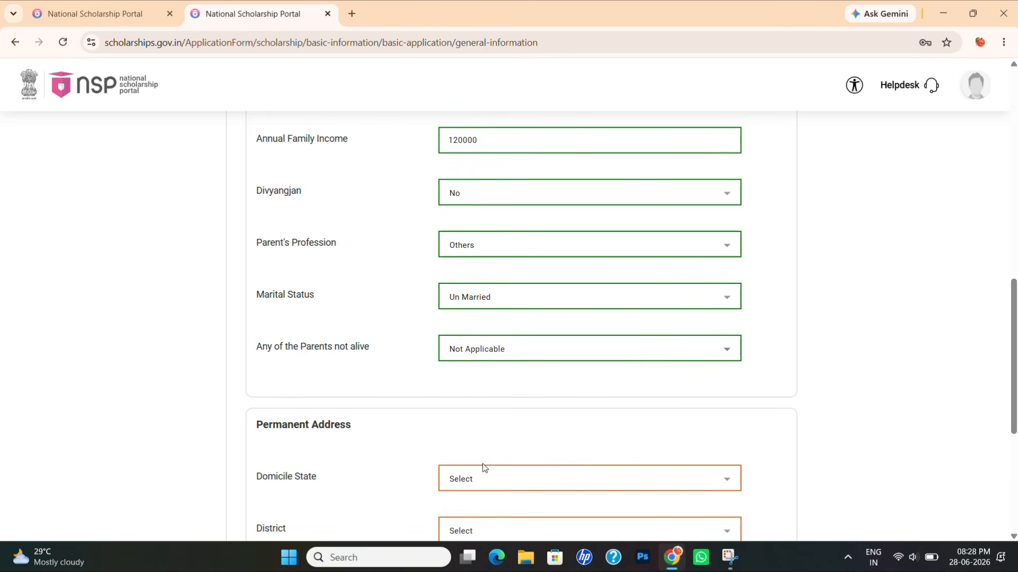
- Set the permanent address state to ASSAM, district JORHAT, and locality Rural
scroll(359, 381, down, 1)
scroll(358, 380, down, 3)
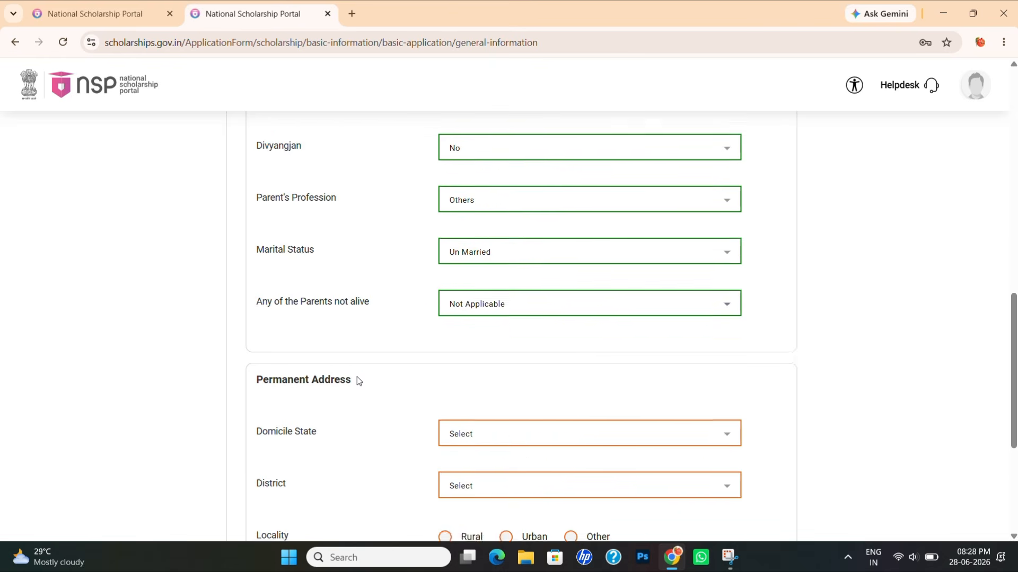
scroll(358, 381, down, 2)
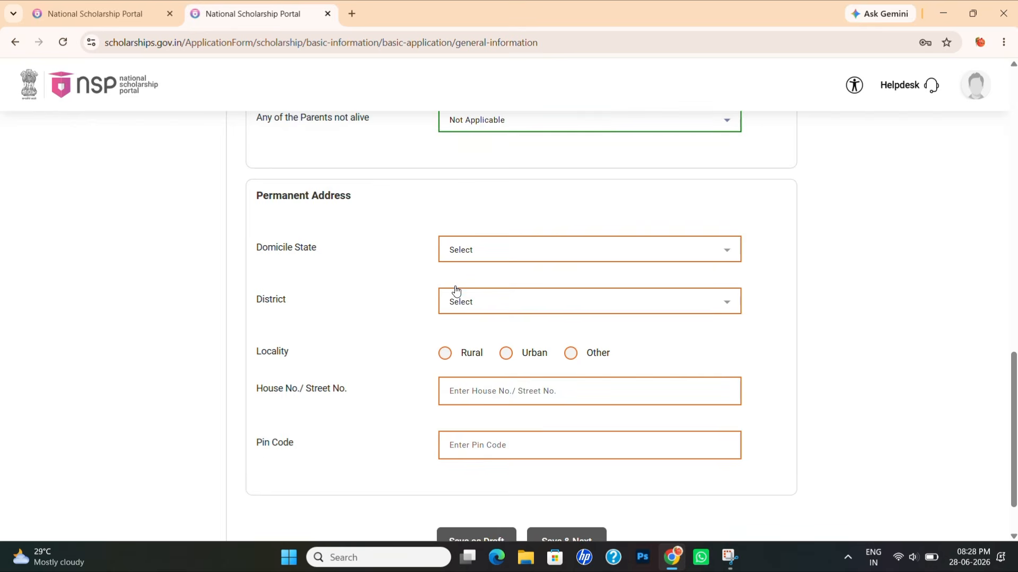
click(478, 254)
click(478, 255)
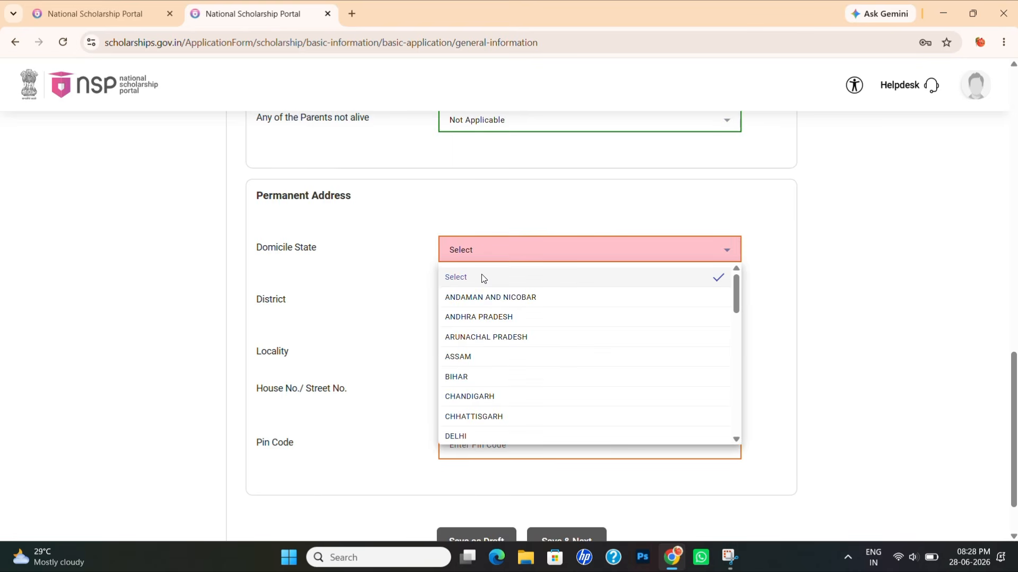
click(467, 355)
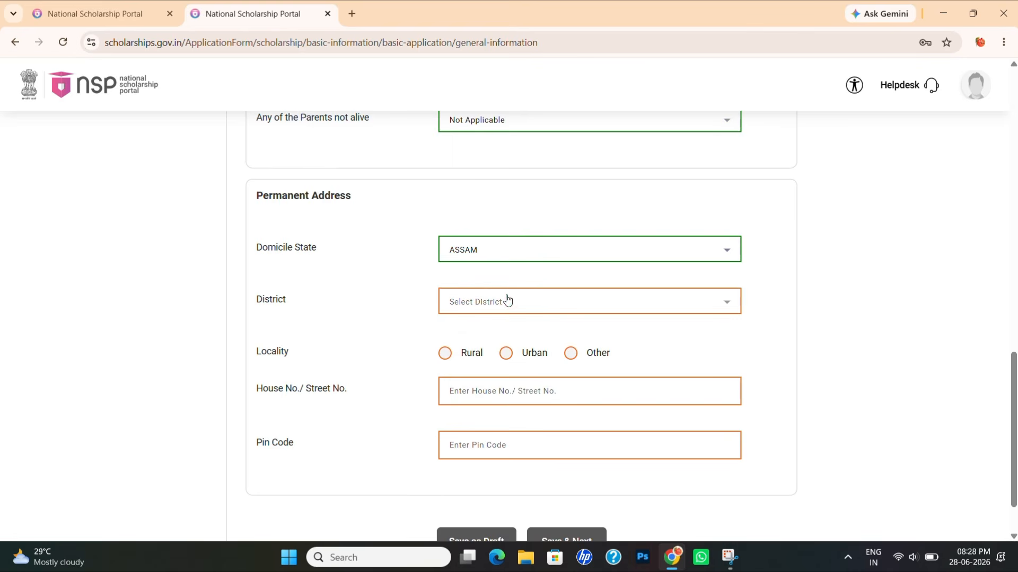
click(506, 297)
scroll(500, 389, down, 5)
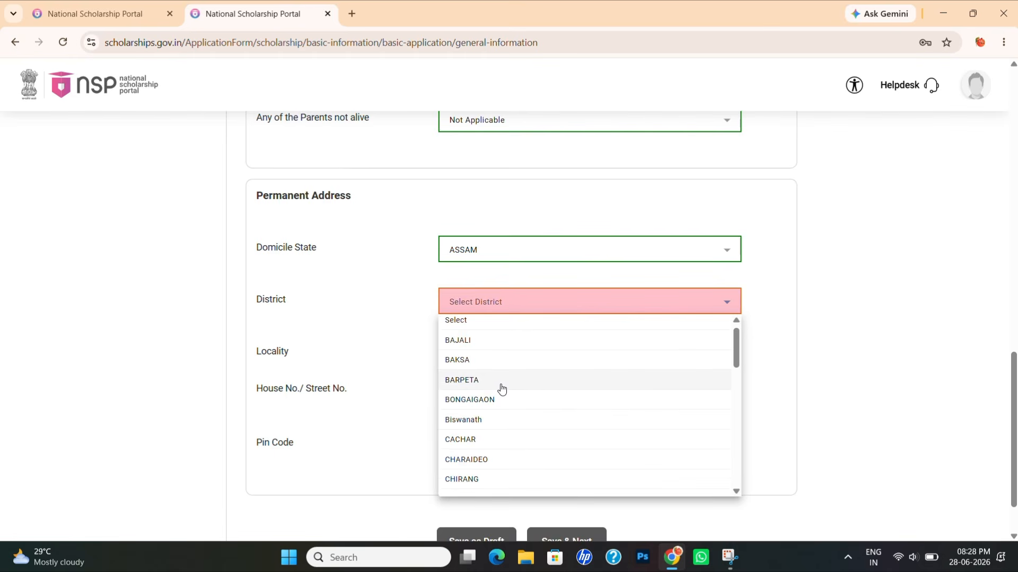
scroll(501, 390, down, 3)
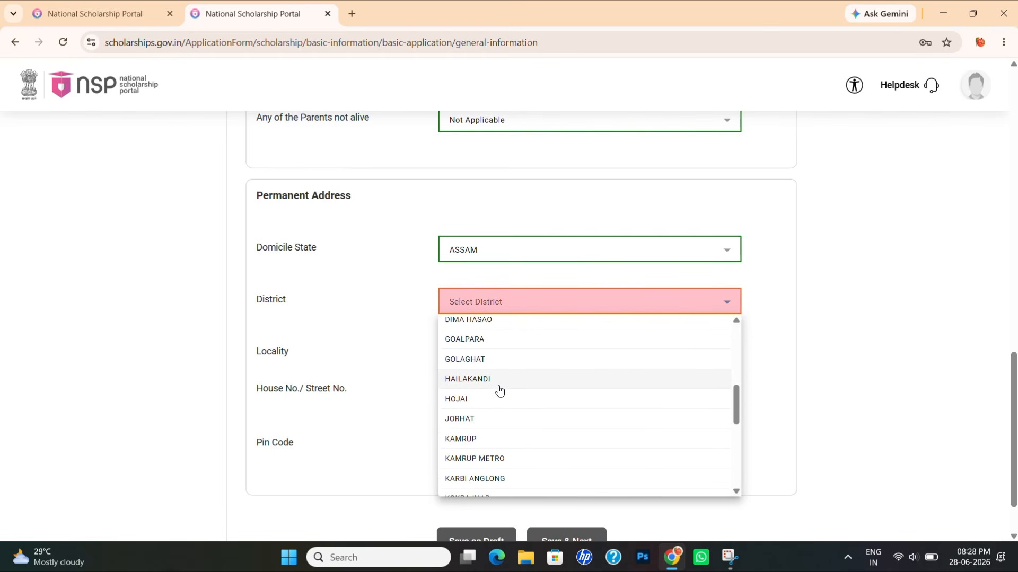
click(475, 417)
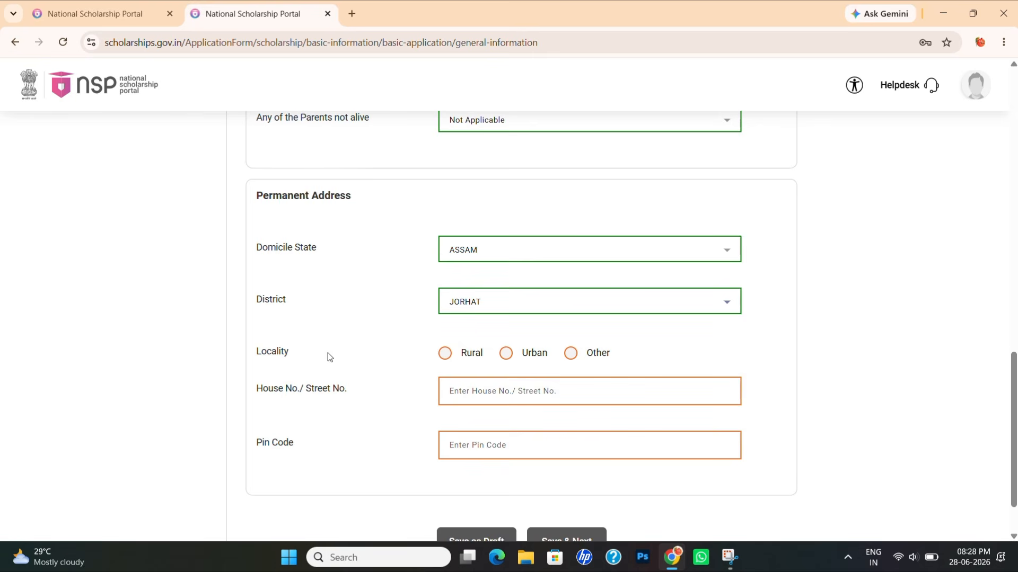
click(445, 354)
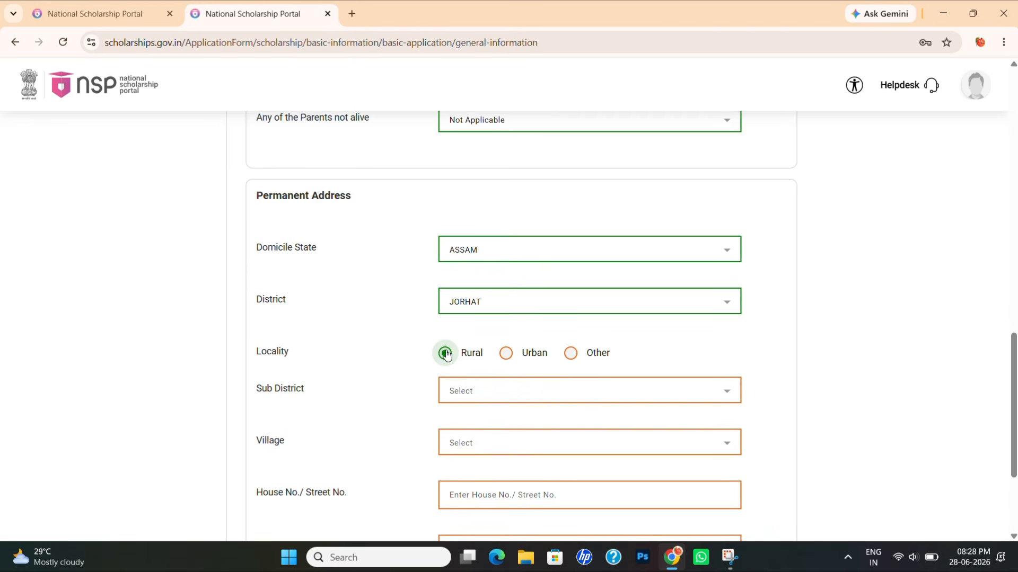
- Choose Jorhat East as sub district and Chomoni Chapori as the village
click(497, 390)
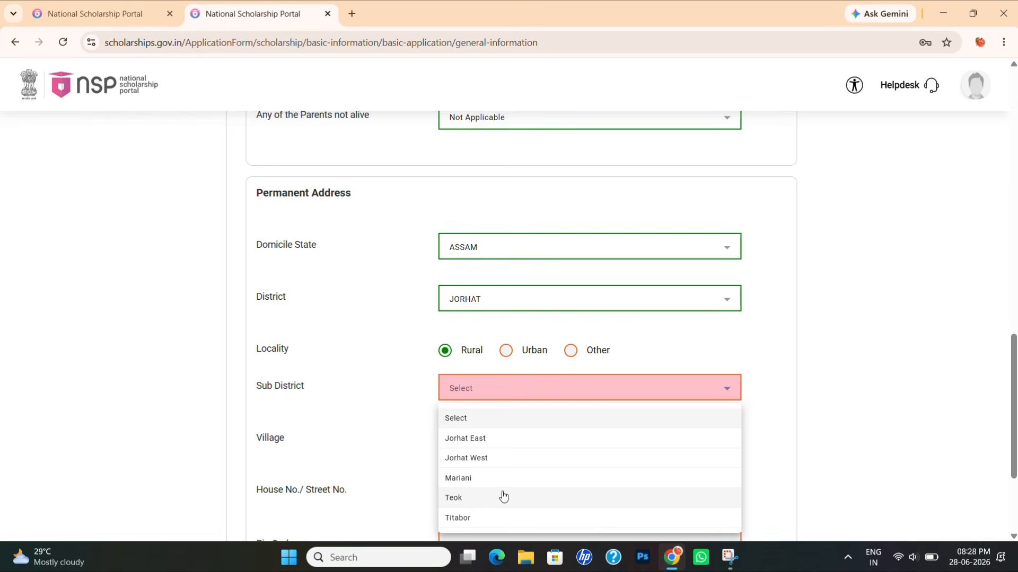
scroll(498, 487, down, 1)
click(469, 416)
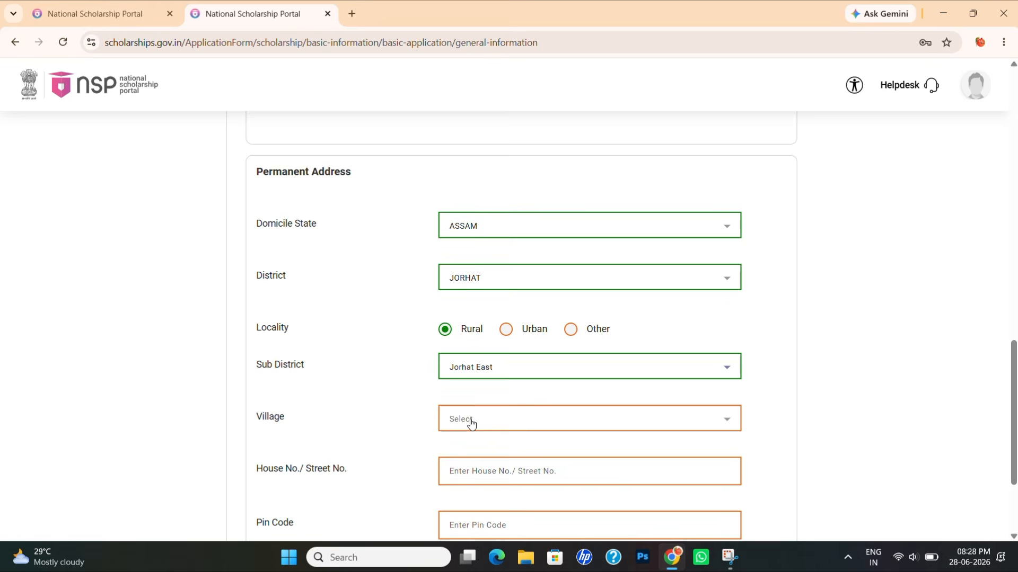
click(470, 424)
scroll(528, 324, down, 1)
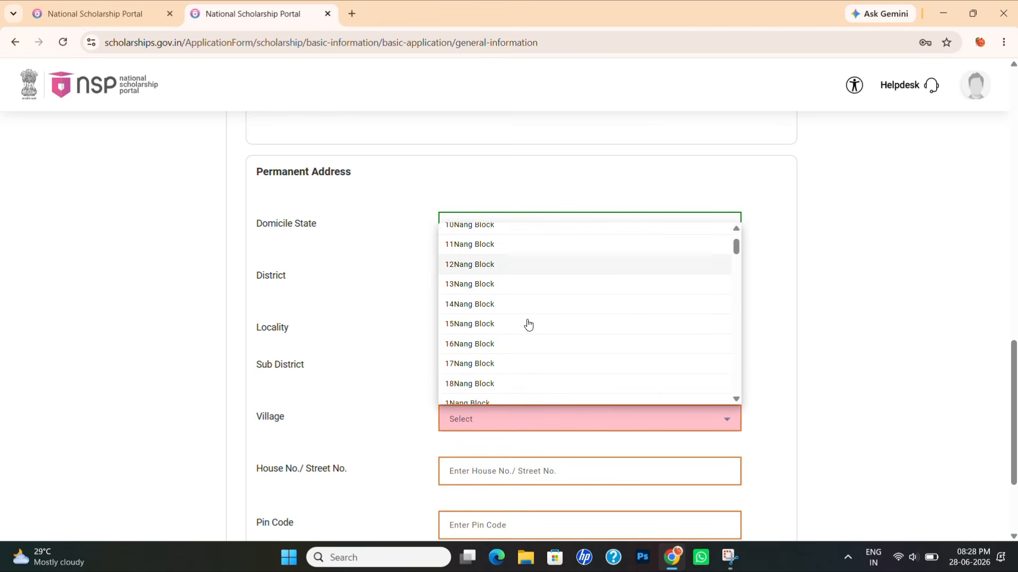
scroll(528, 325, down, 6)
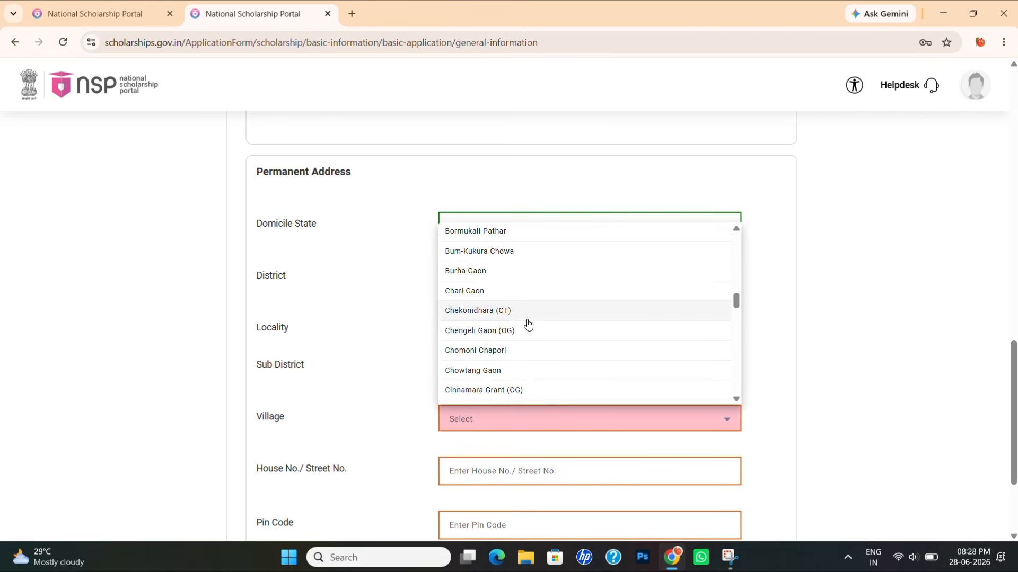
scroll(528, 324, down, 1)
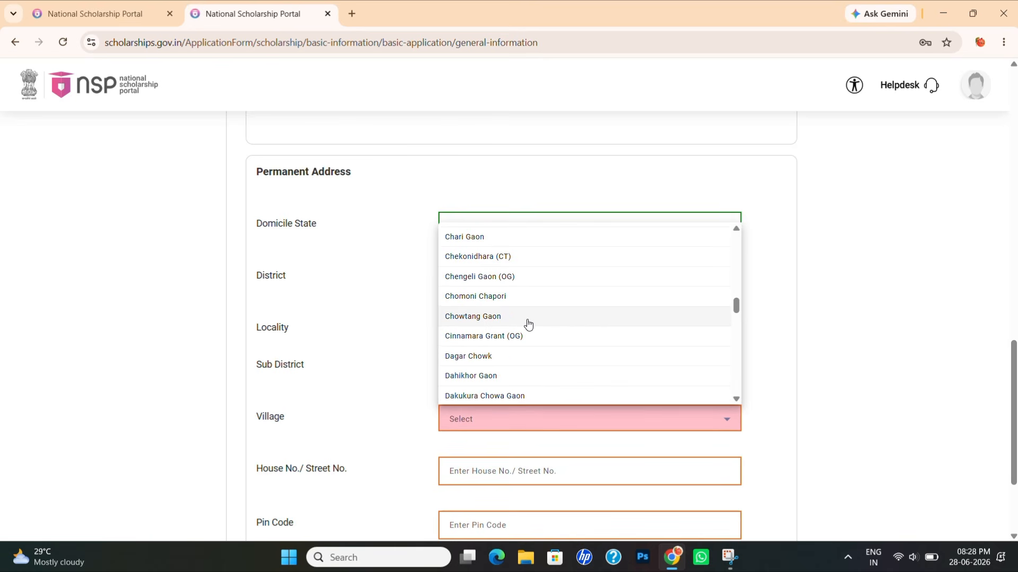
click(507, 301)
scroll(339, 426, down, 2)
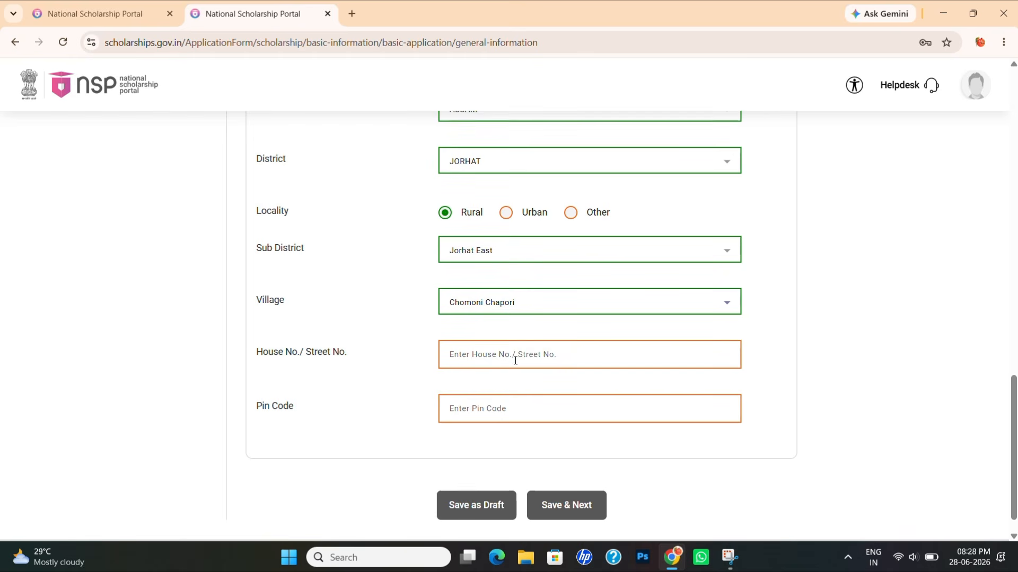
click(501, 354)
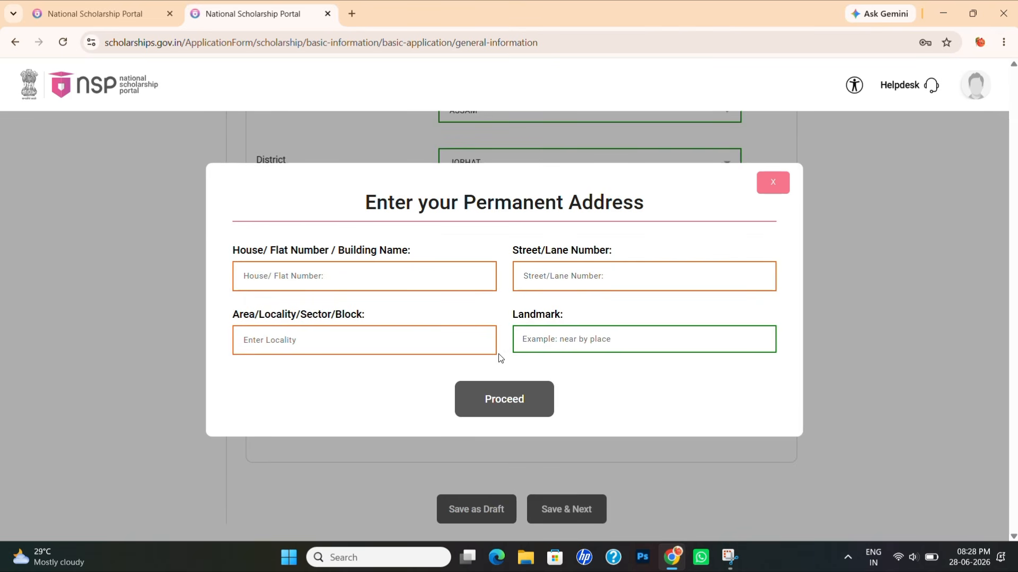
- Enter house number 018 and street XYZ in the permanent address popup
click(375, 264)
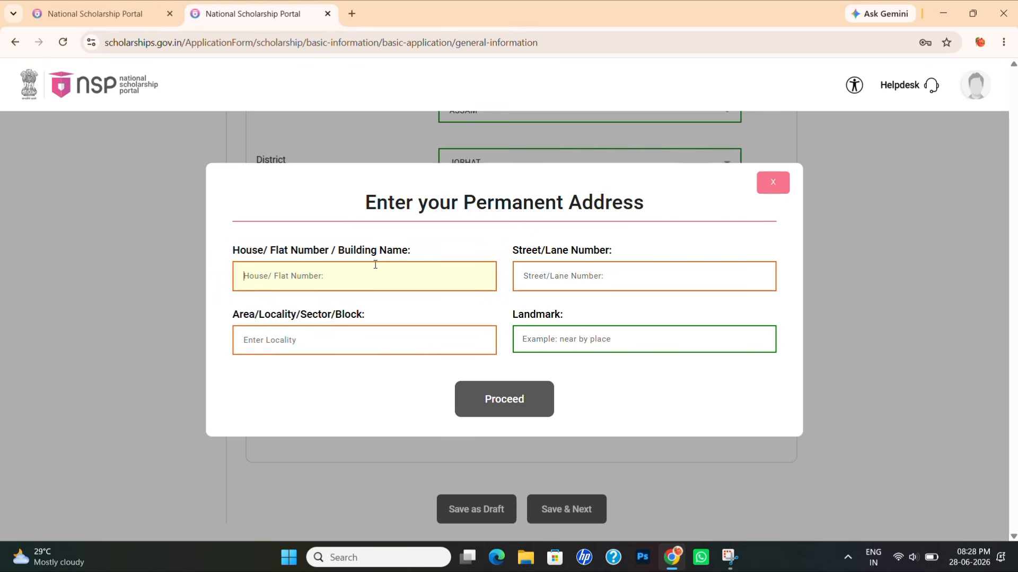
text(18)
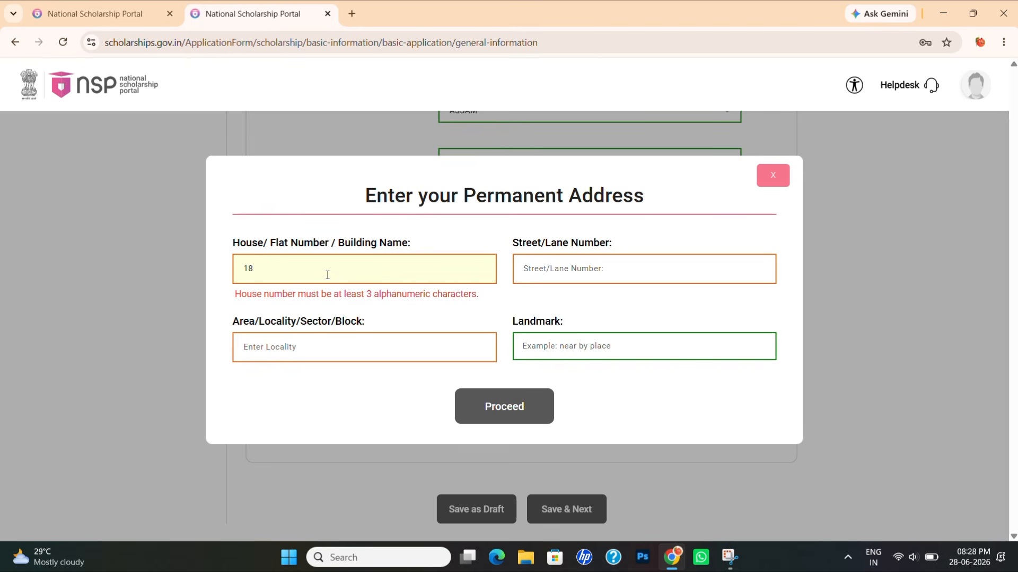
key(BackSpace)
key(BackSpace)
text(018)
click(598, 269)
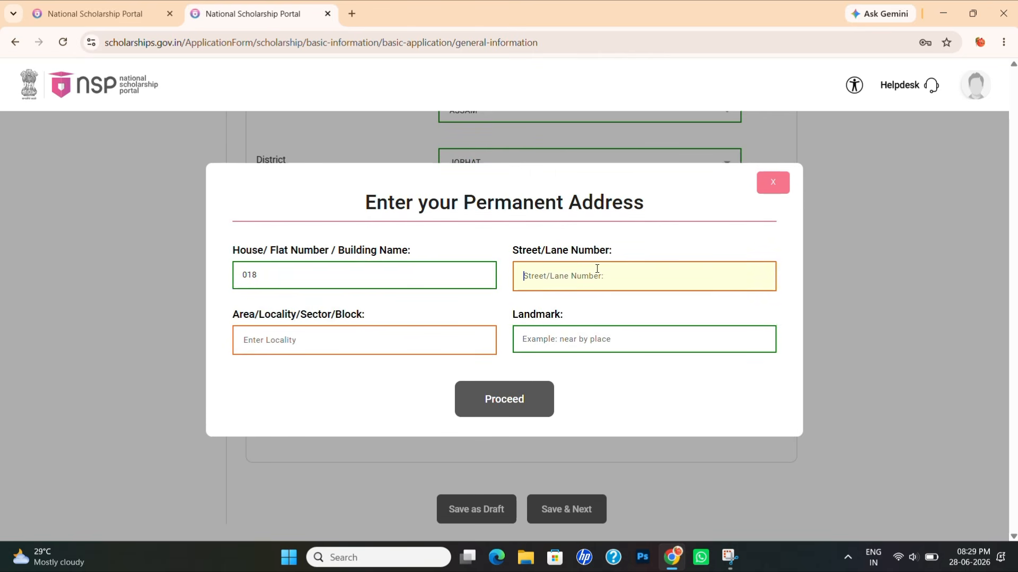
text(X)
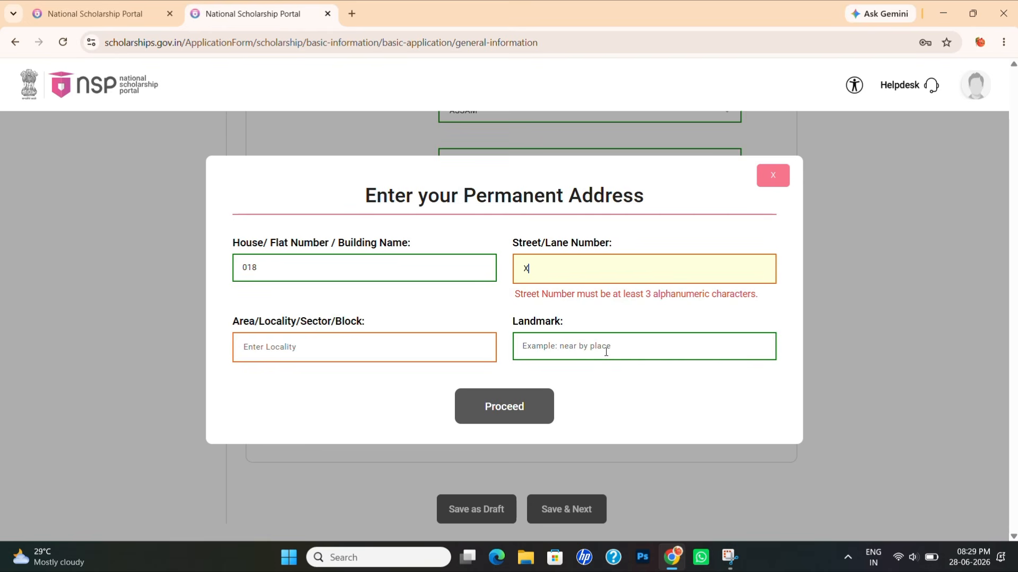
text(YZ)
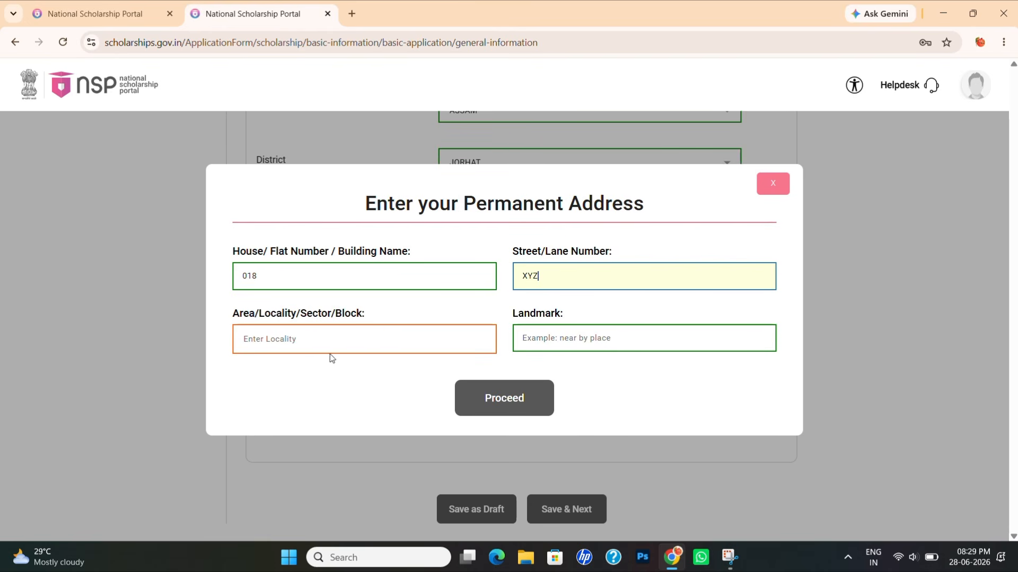
- Add area XYZ and landmark SCHIOOL, apply the address, and dismiss the pin code suggestion
click(310, 344)
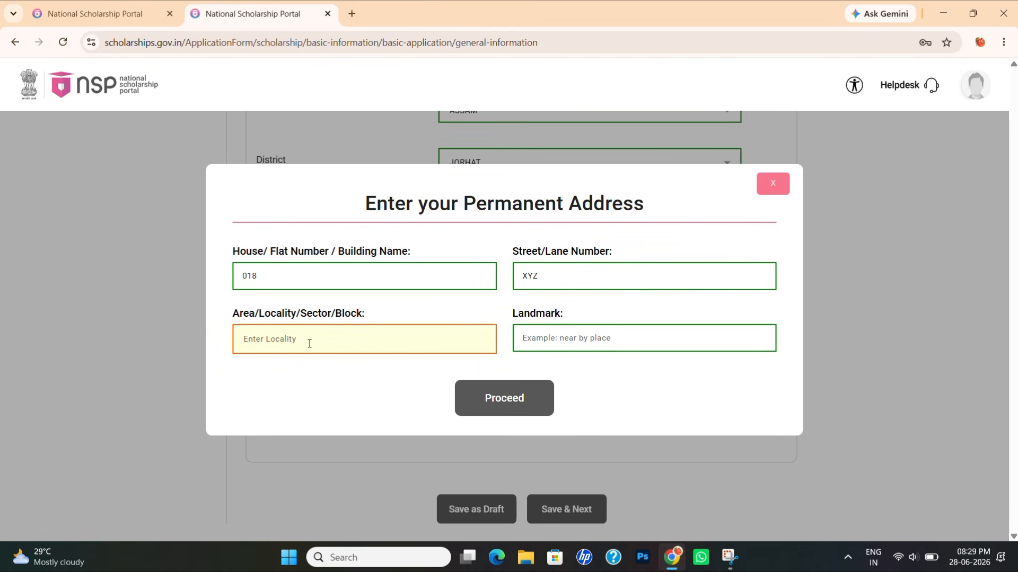
text(XYZ)
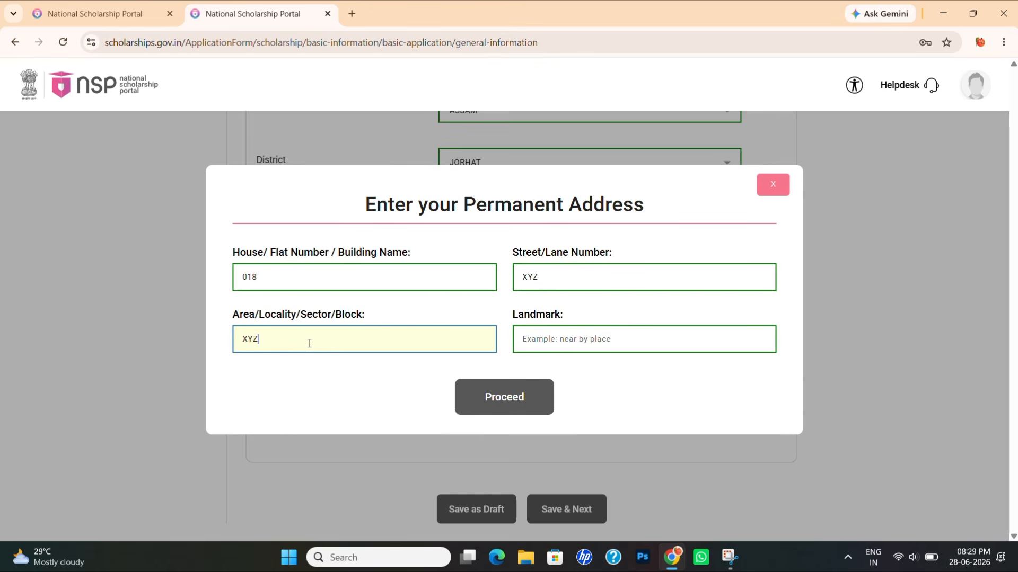
click(555, 343)
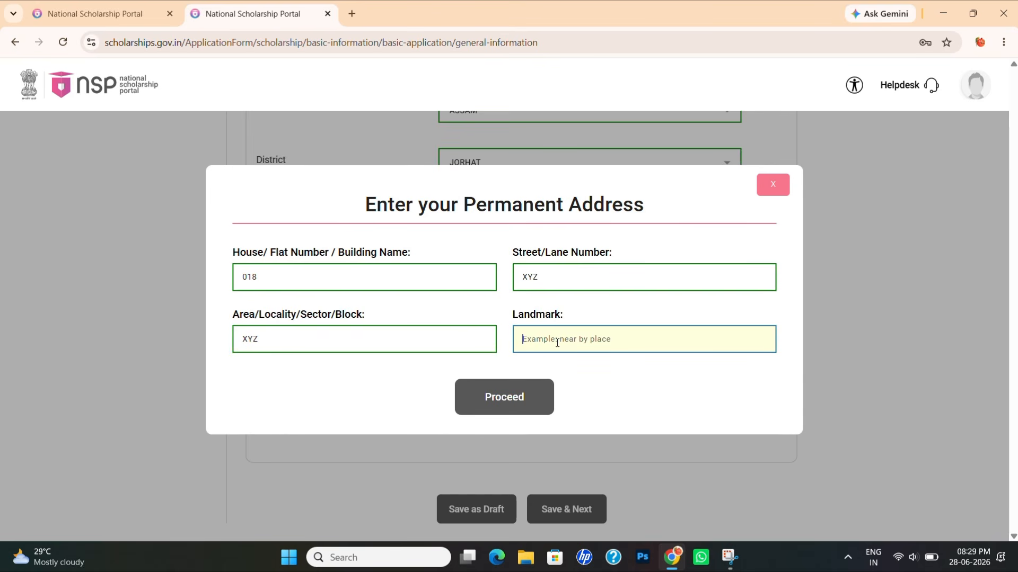
text(SC)
text(HI)
text(OOL)
click(615, 390)
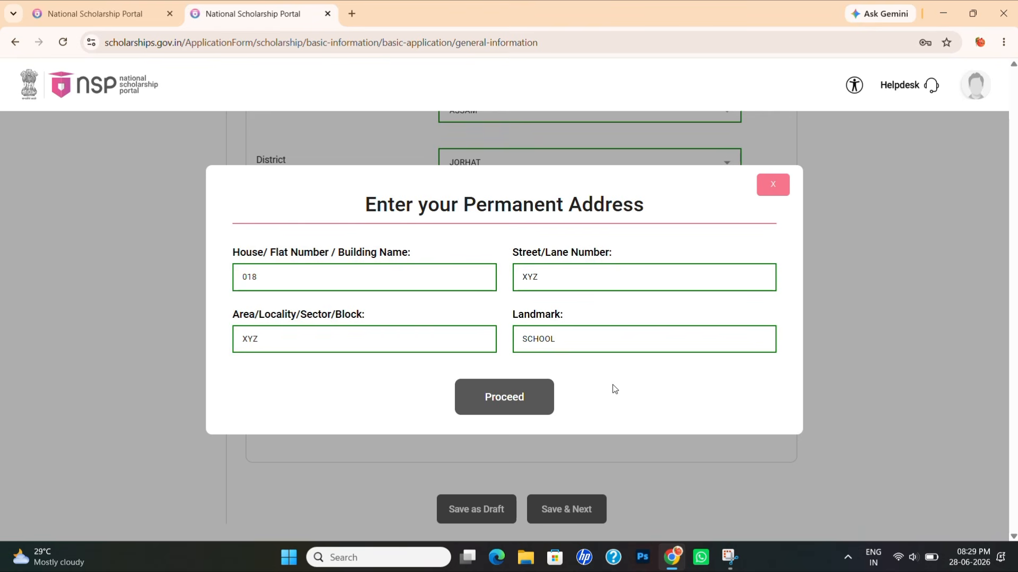
click(551, 393)
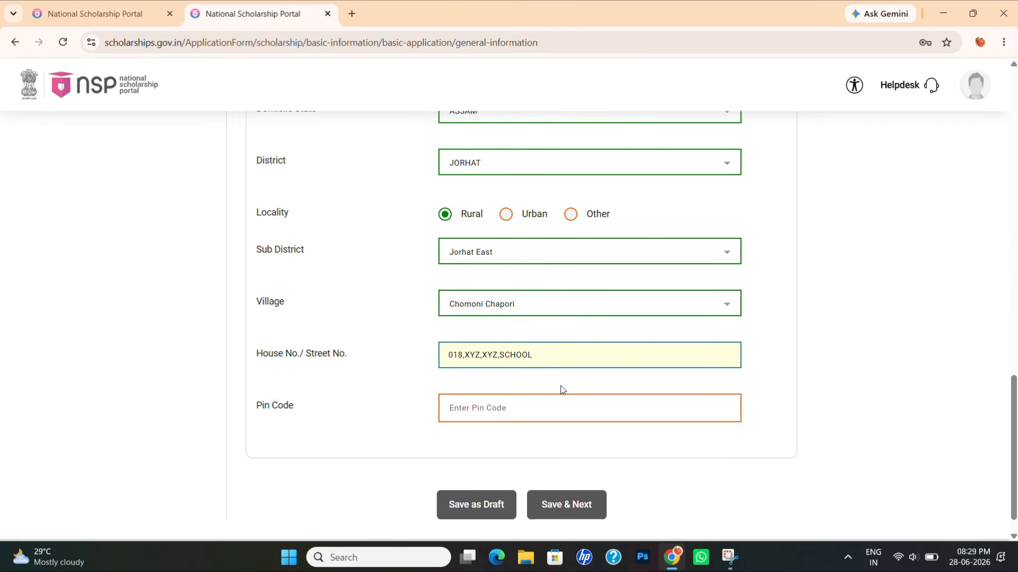
click(487, 417)
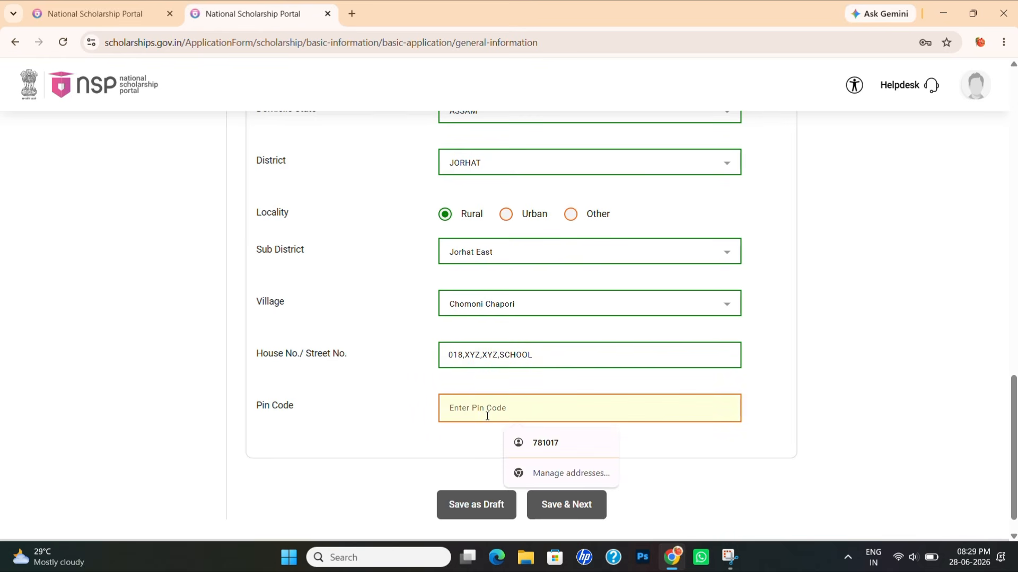
click(723, 436)
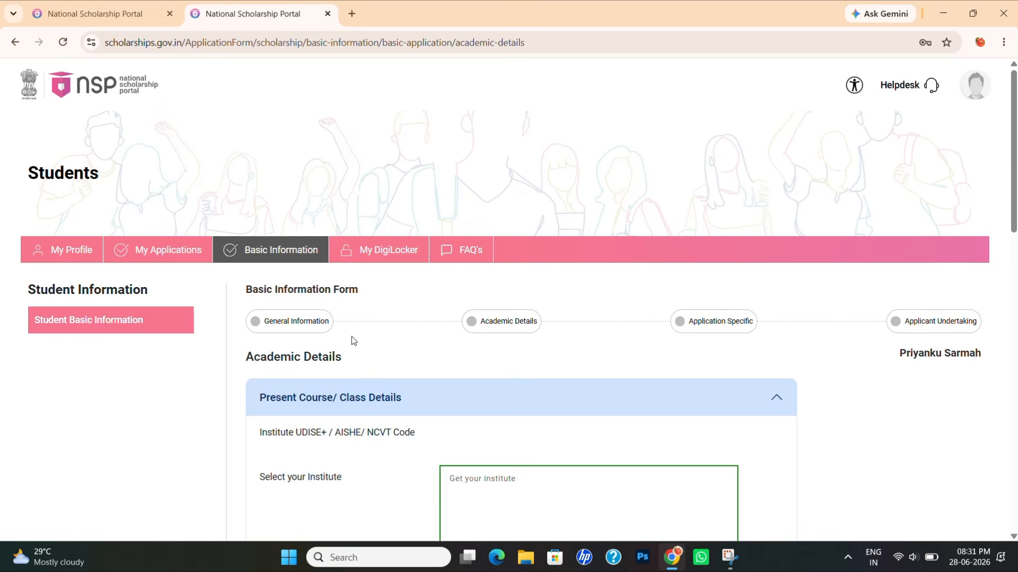
- Open the institute search and set the state to ASSAM
scroll(351, 336, down, 1)
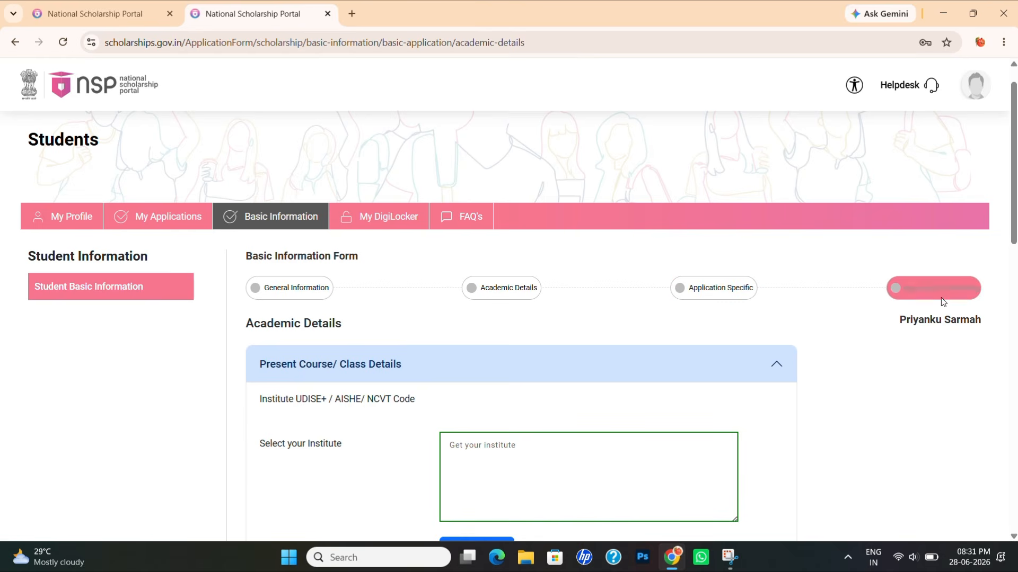
scroll(684, 317, down, 1)
scroll(680, 316, down, 2)
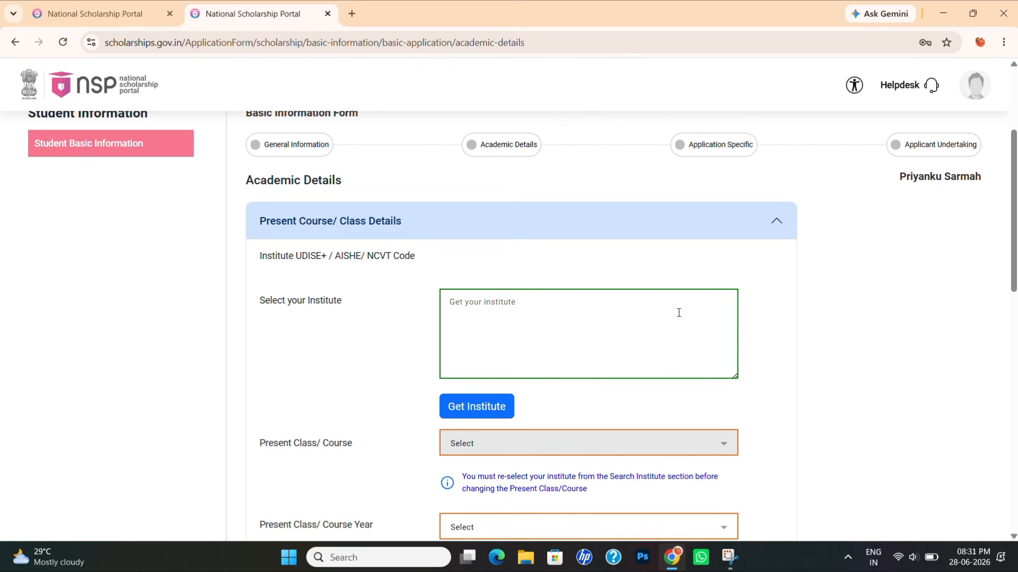
click(495, 312)
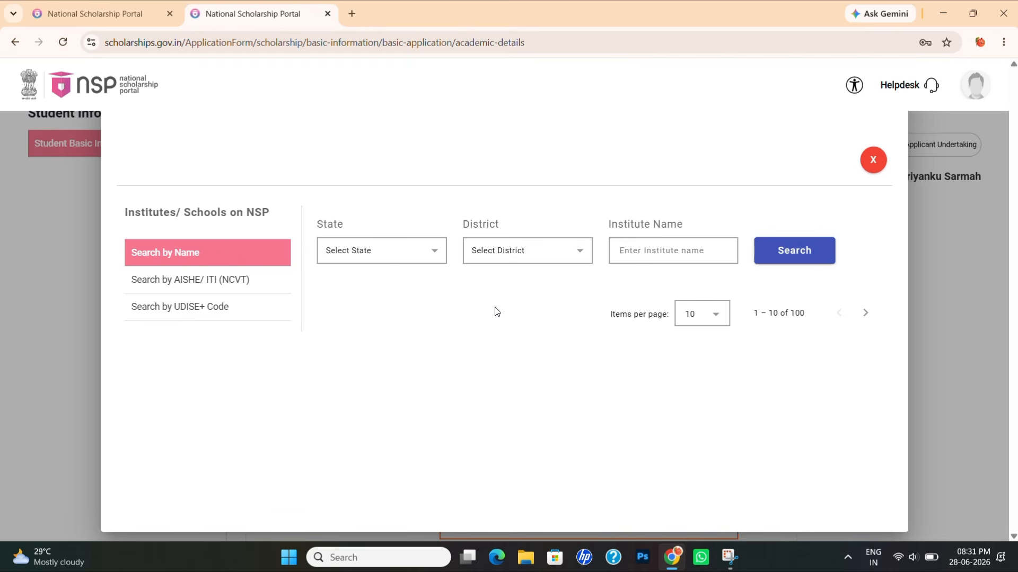
click(426, 258)
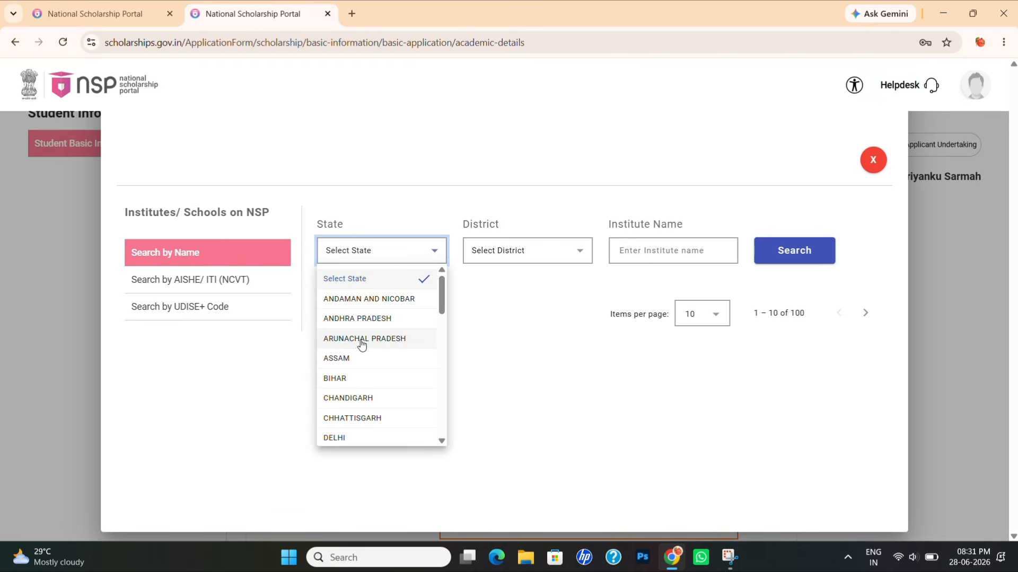
click(343, 359)
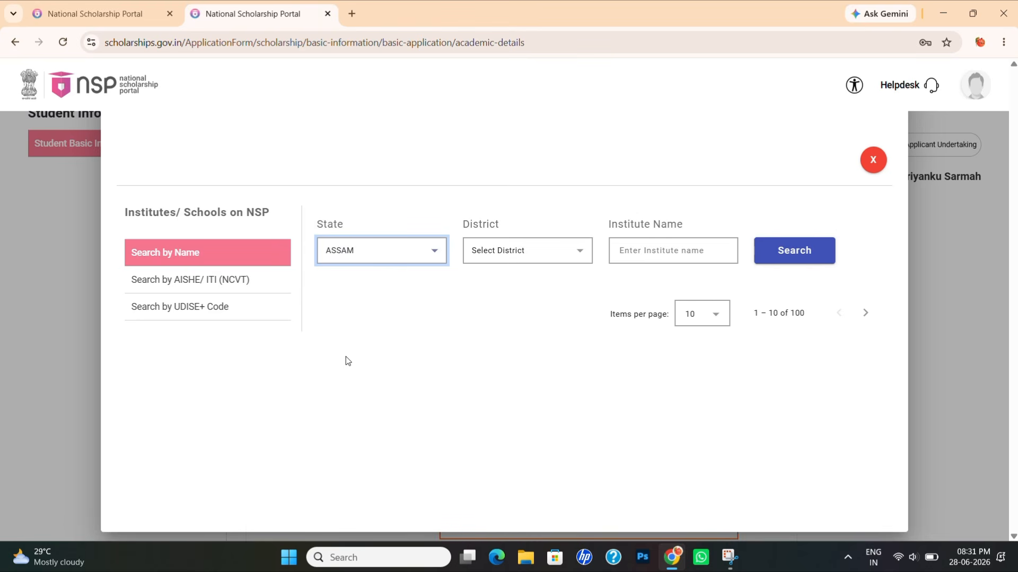
- Search institutes in JORHAT district and select KAKOJAN COLLEGE
click(514, 257)
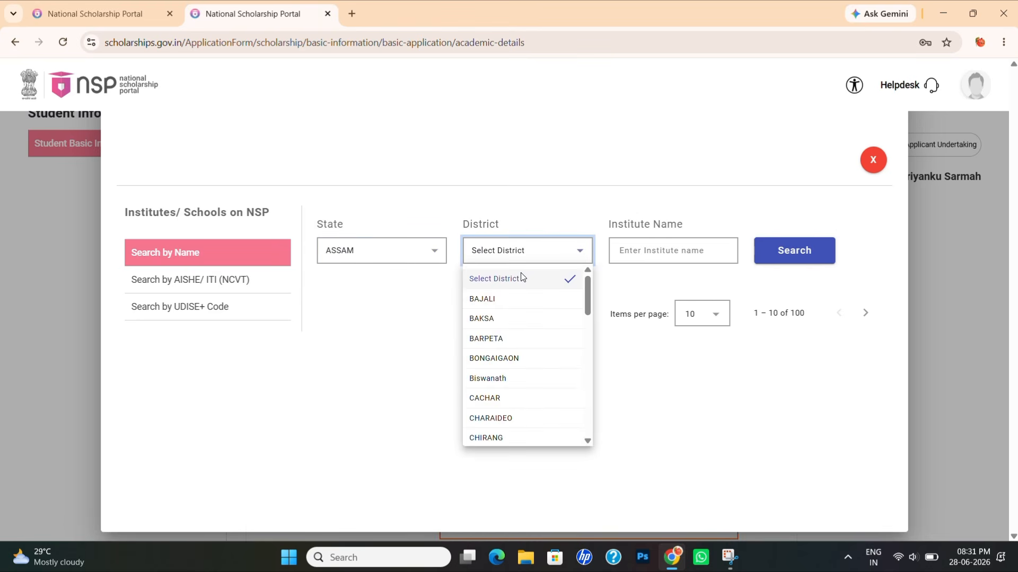
scroll(538, 398, down, 4)
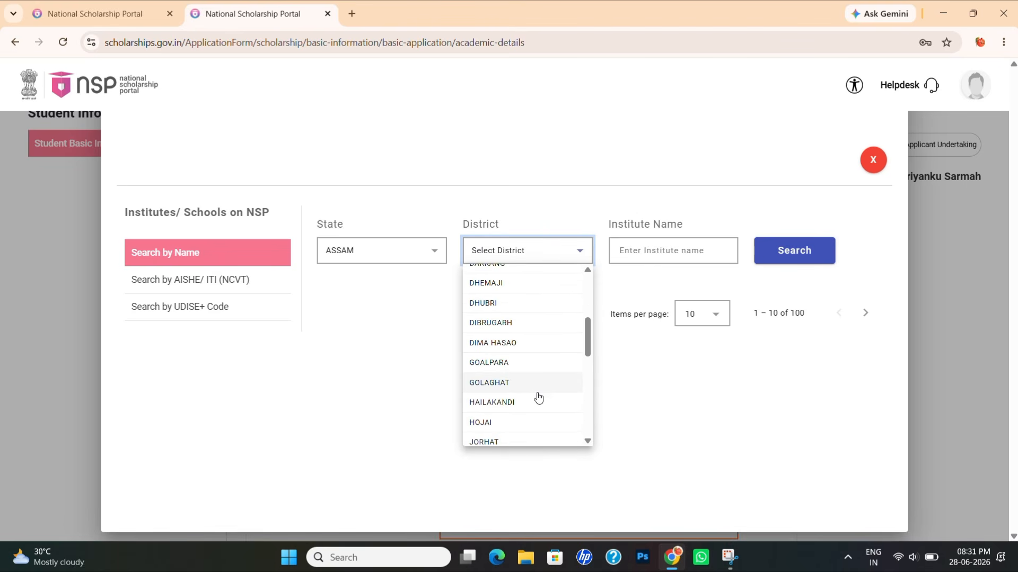
scroll(537, 397, down, 1)
click(512, 413)
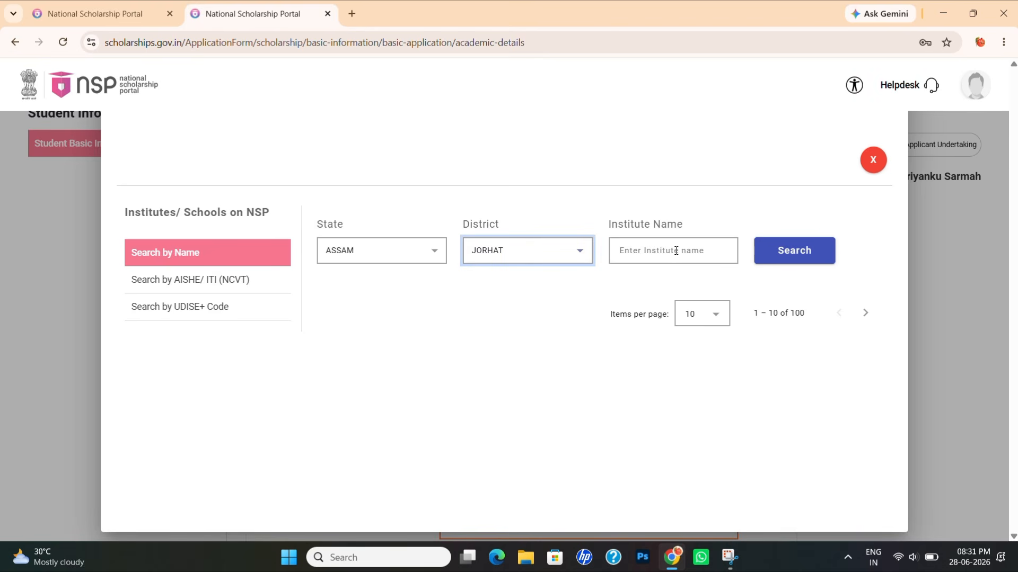
click(794, 248)
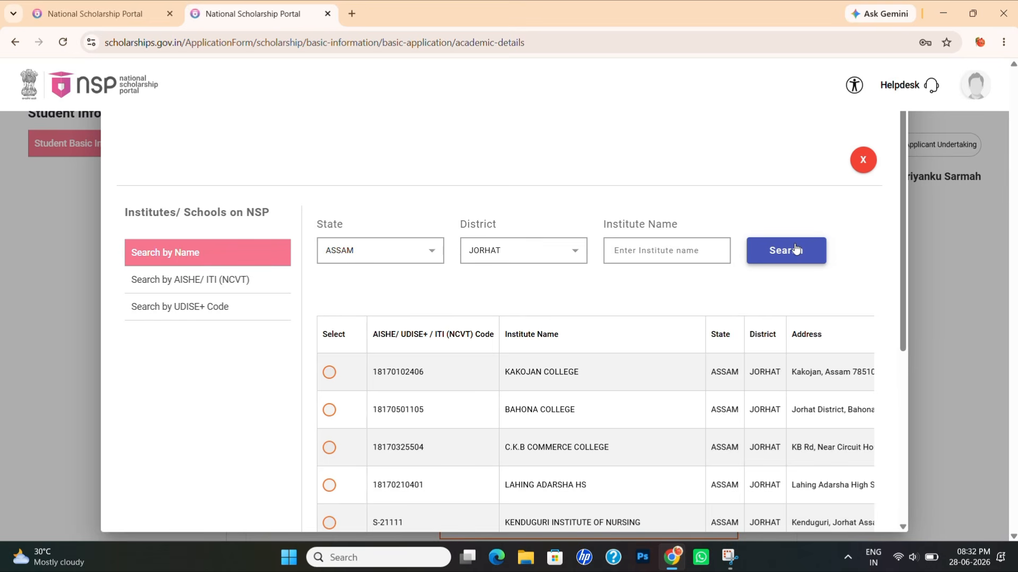
scroll(563, 384, down, 5)
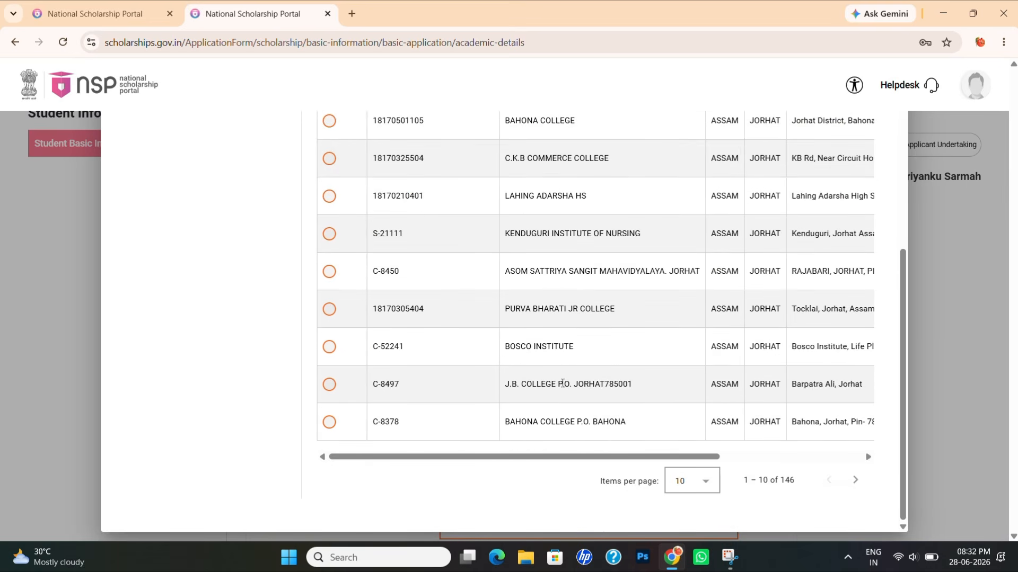
scroll(563, 383, up, 5)
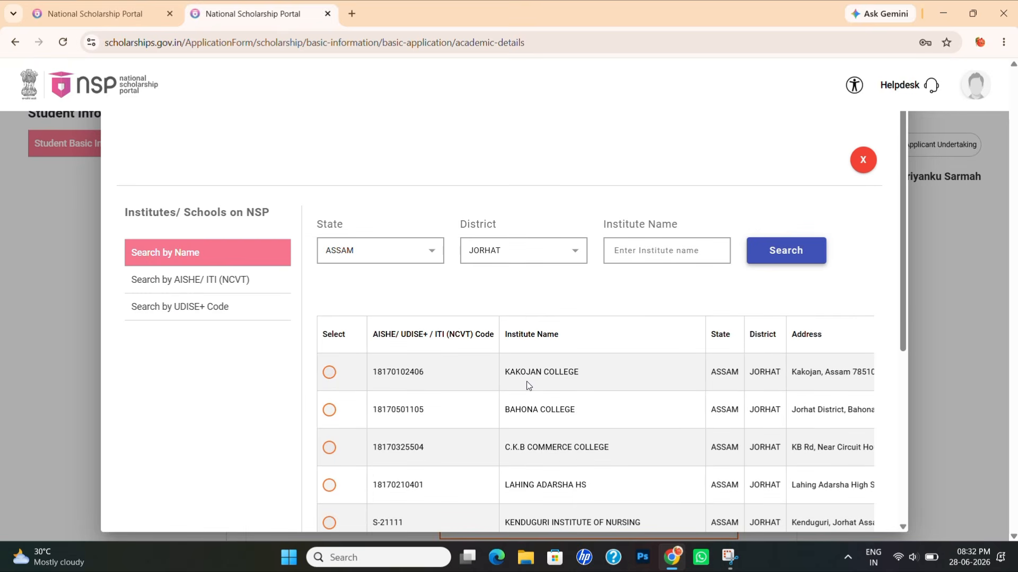
click(330, 372)
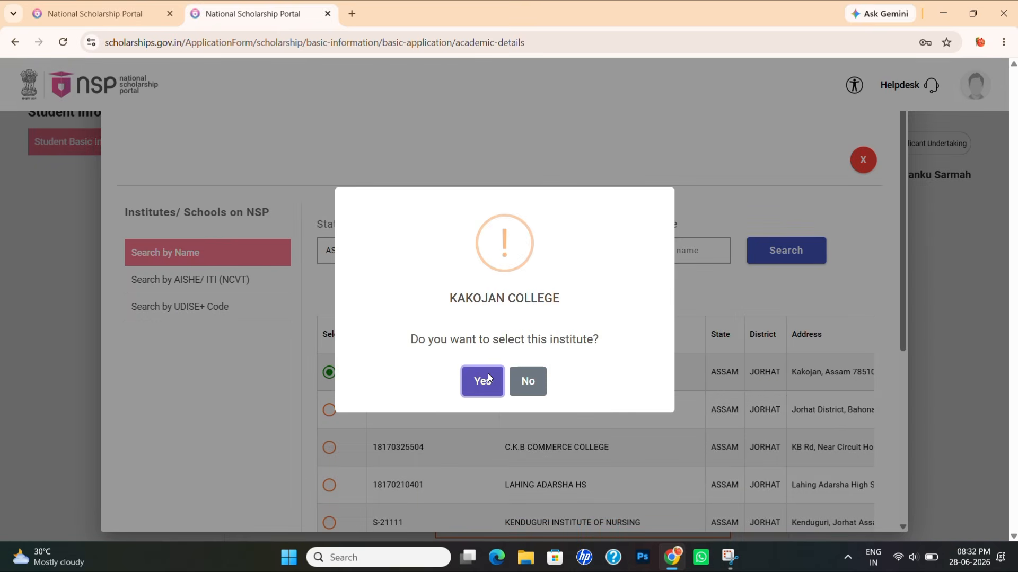
- Confirm Kakojan College as the institute, dismiss the eKYC warning, then reopen the institute search
click(487, 373)
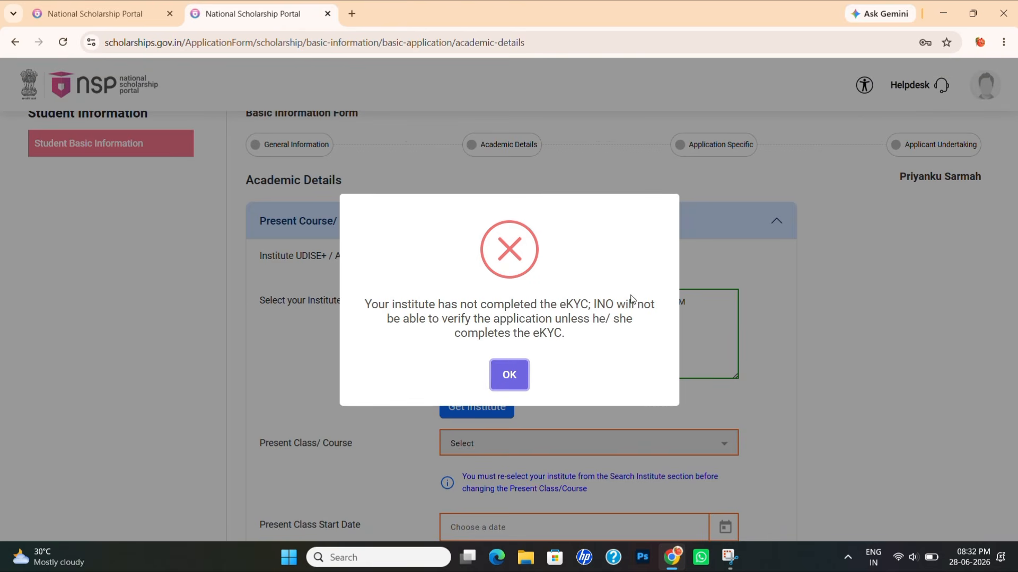
click(507, 378)
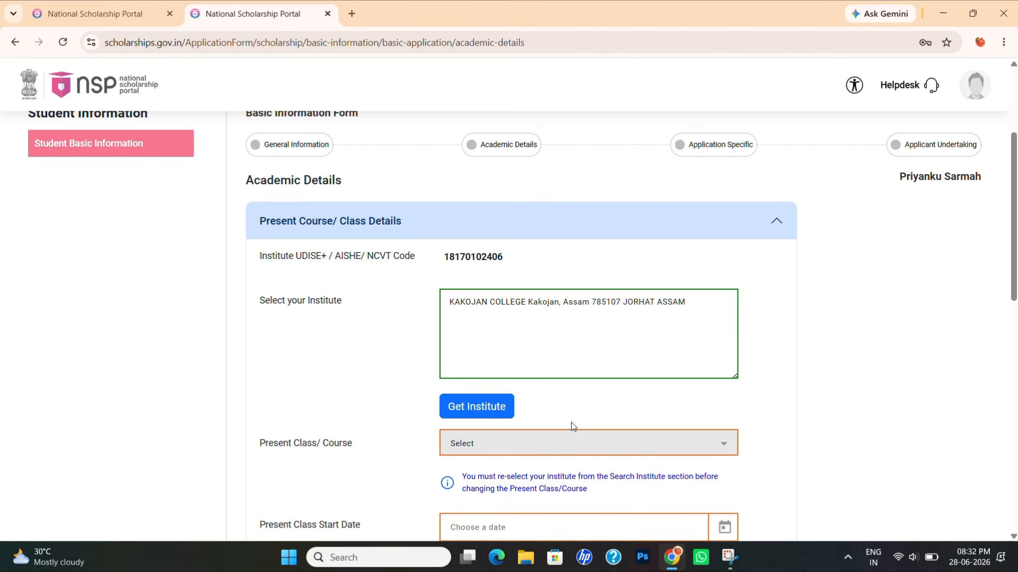
scroll(572, 426, down, 1)
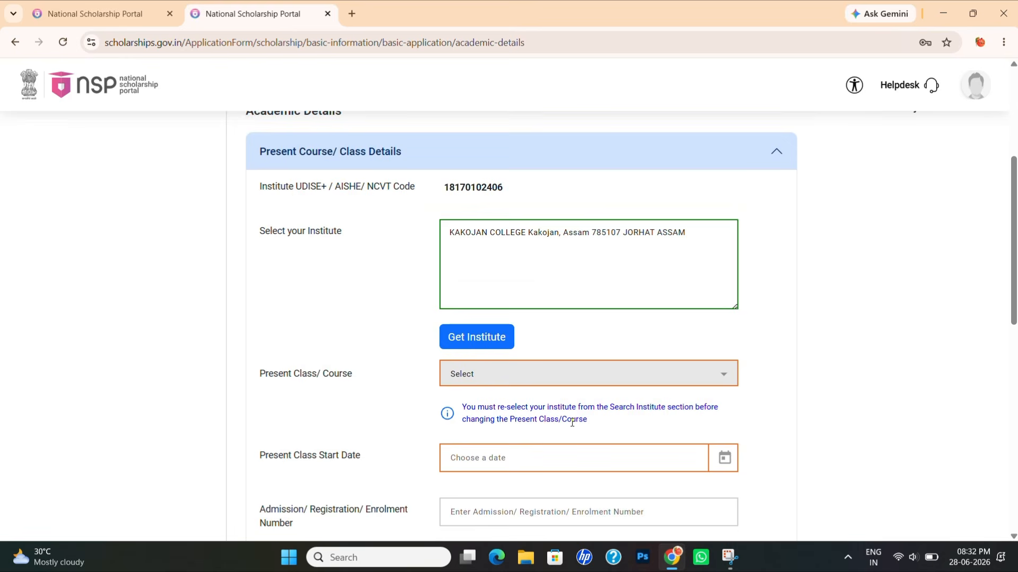
scroll(572, 423, down, 1)
click(507, 334)
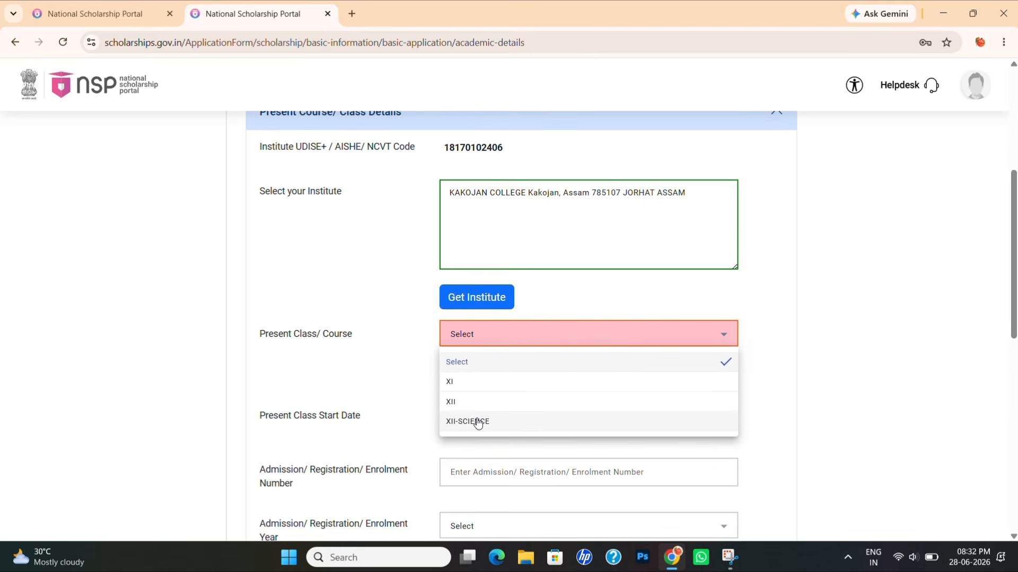
click(368, 378)
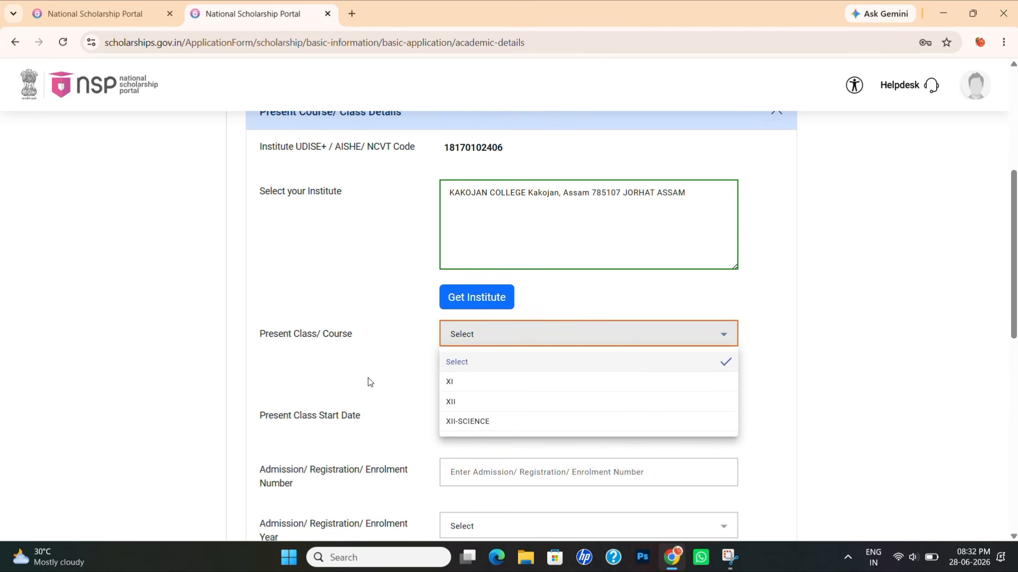
click(697, 222)
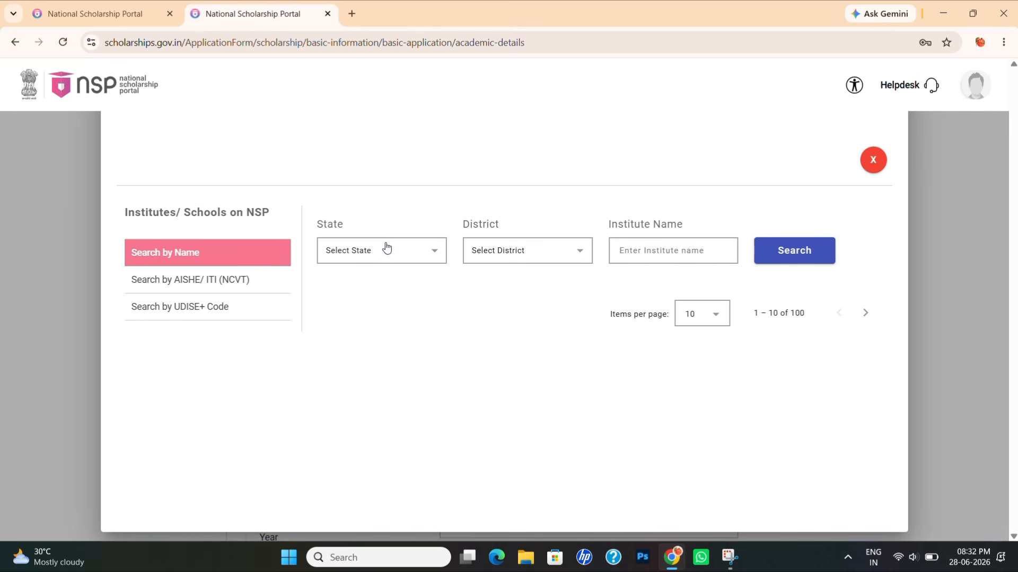
- Search institutes in state ASSAM, district JORHAT, and browse the result pages
click(386, 249)
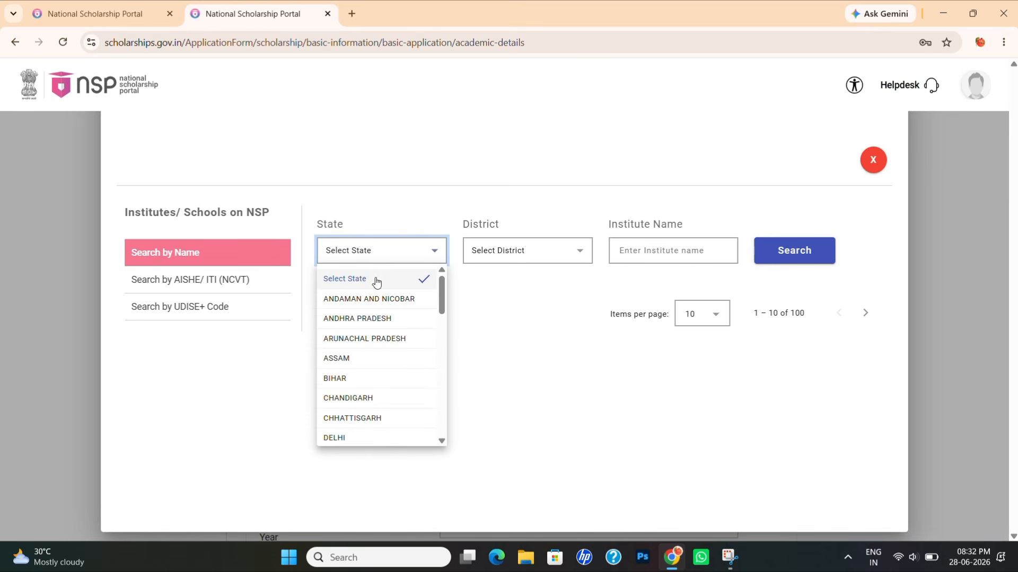
click(339, 360)
click(551, 261)
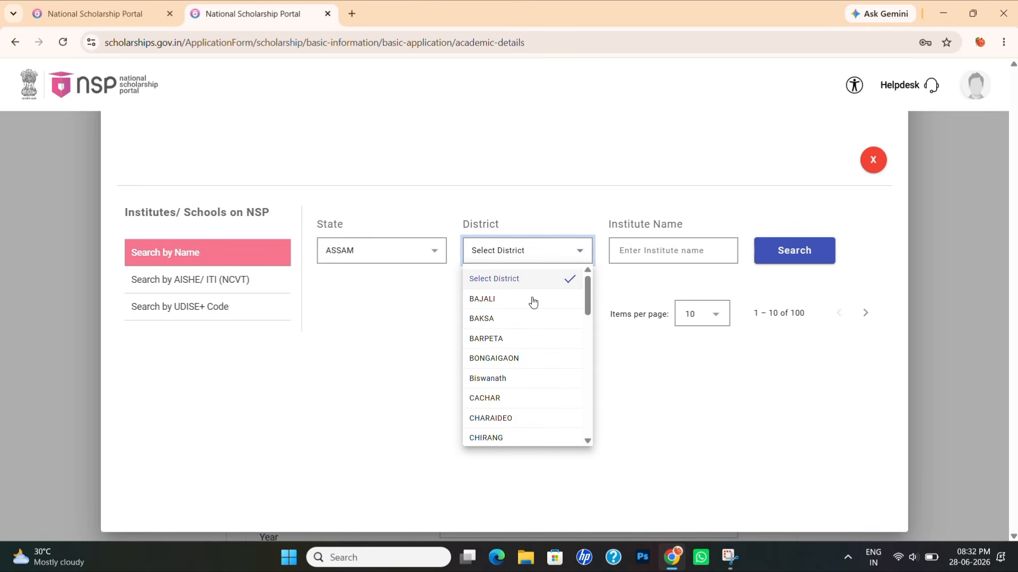
scroll(514, 401, down, 1)
scroll(514, 401, down, 5)
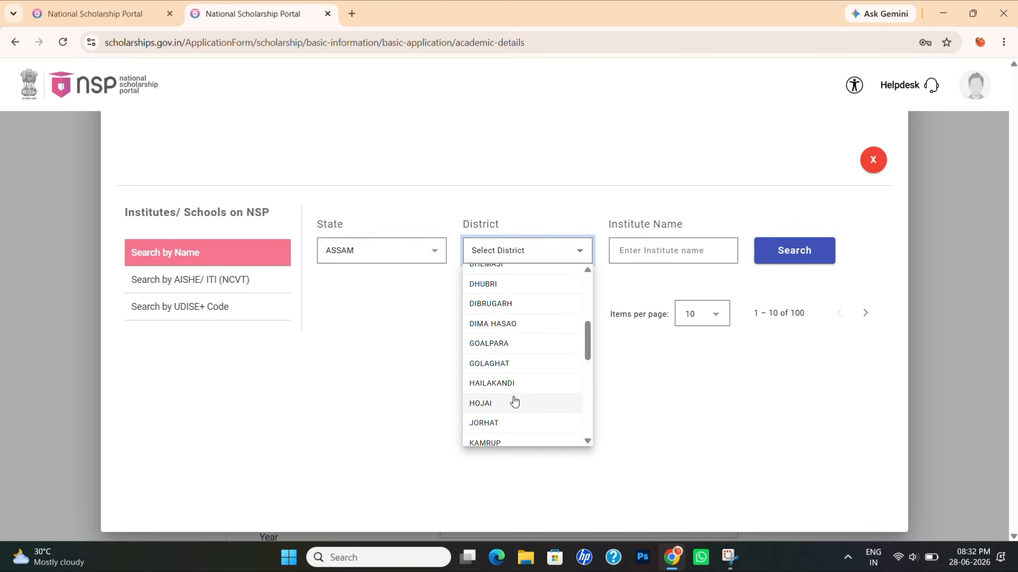
click(503, 404)
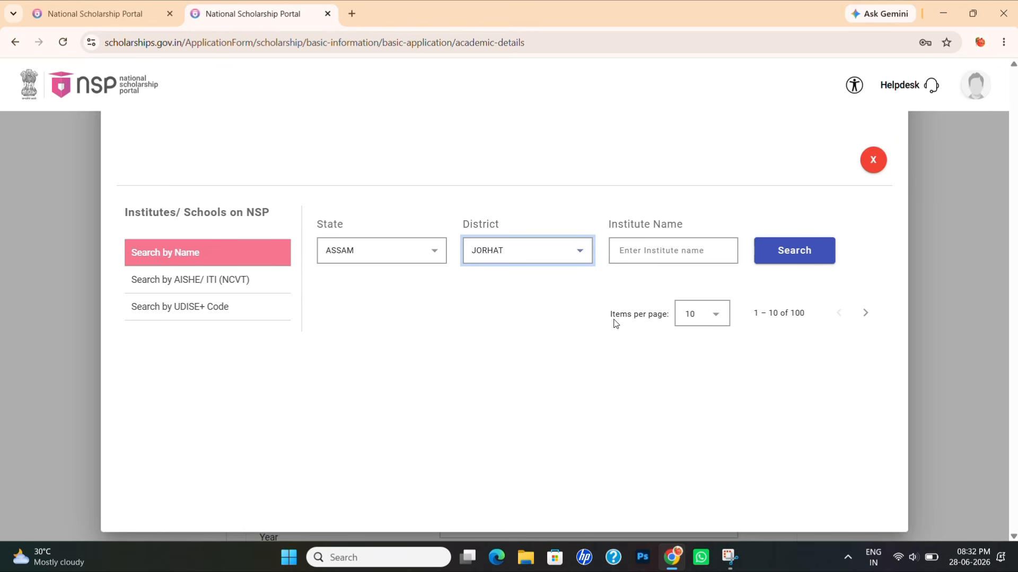
click(807, 252)
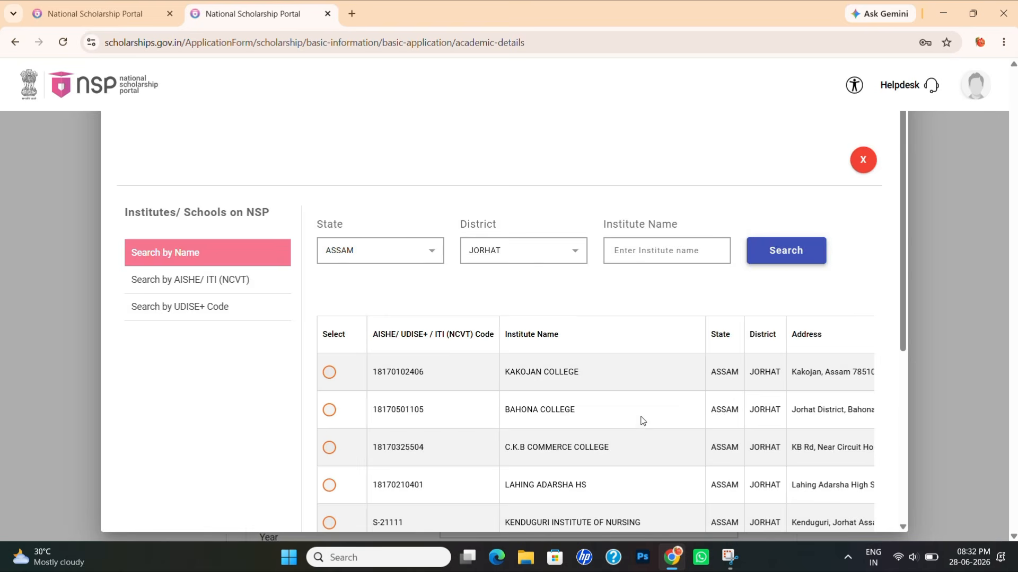
scroll(642, 420, down, 4)
scroll(642, 419, down, 2)
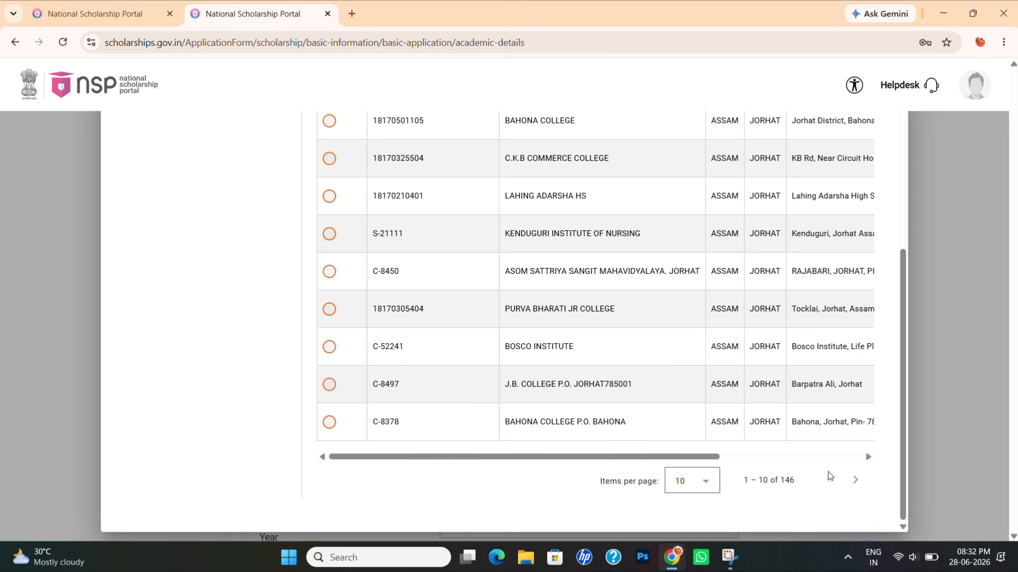
click(856, 480)
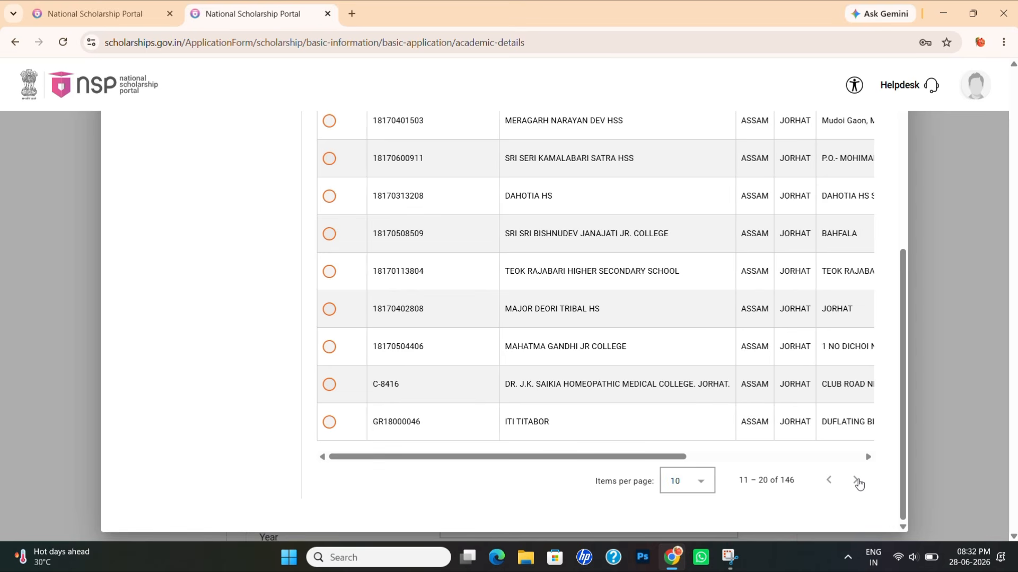
scroll(577, 302, up, 6)
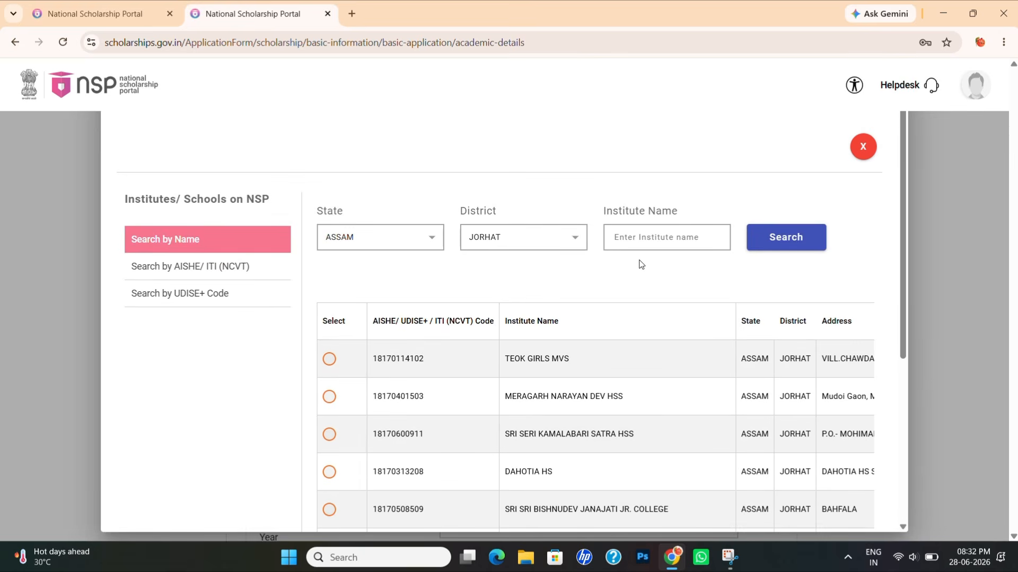
- Search for KAKOJAN by name and confirm KAKOJAN COLLEGE KAKOJAN as the institute
click(639, 241)
click(639, 241)
text(KAKOJ)
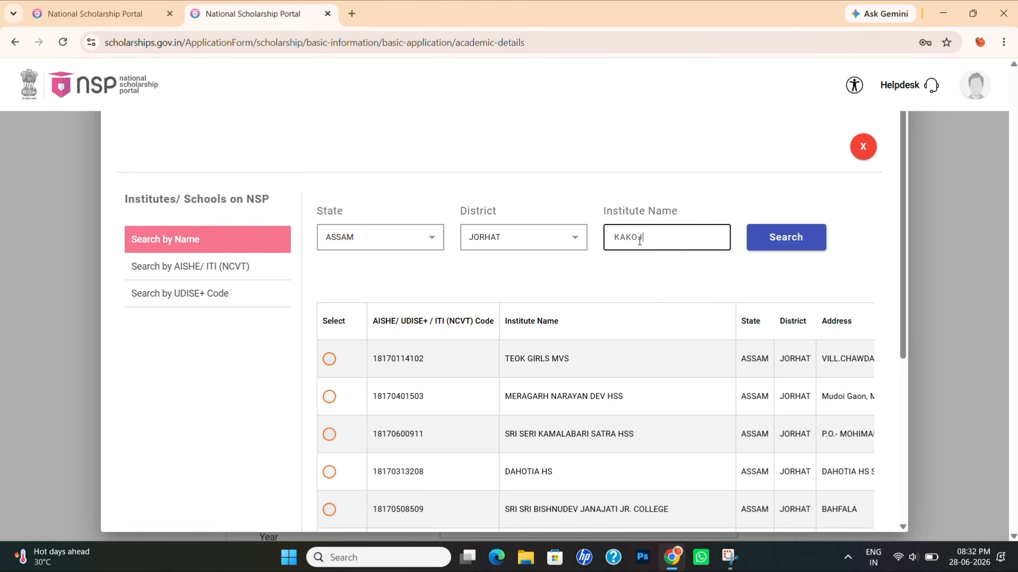
text(AN)
click(789, 235)
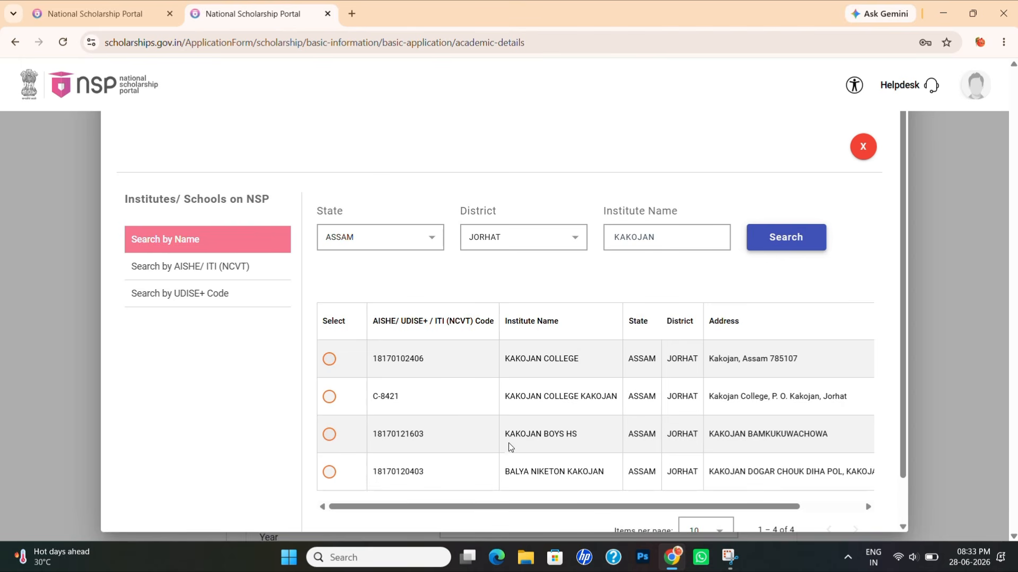
click(329, 397)
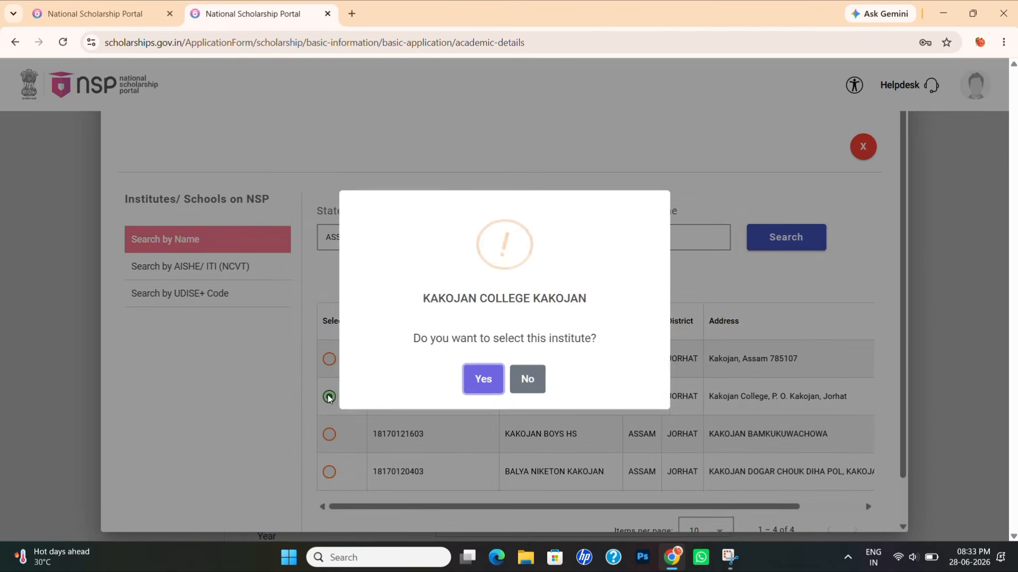
click(497, 383)
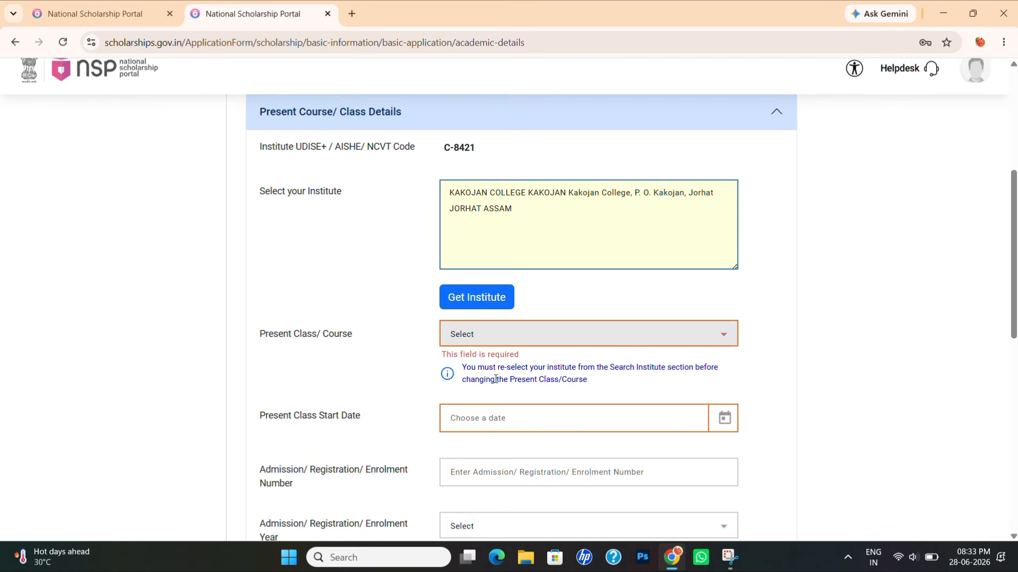
- Set Present Class/Course to BACHELOR OF SCIENCE - 3 Years with course year 1
click(508, 338)
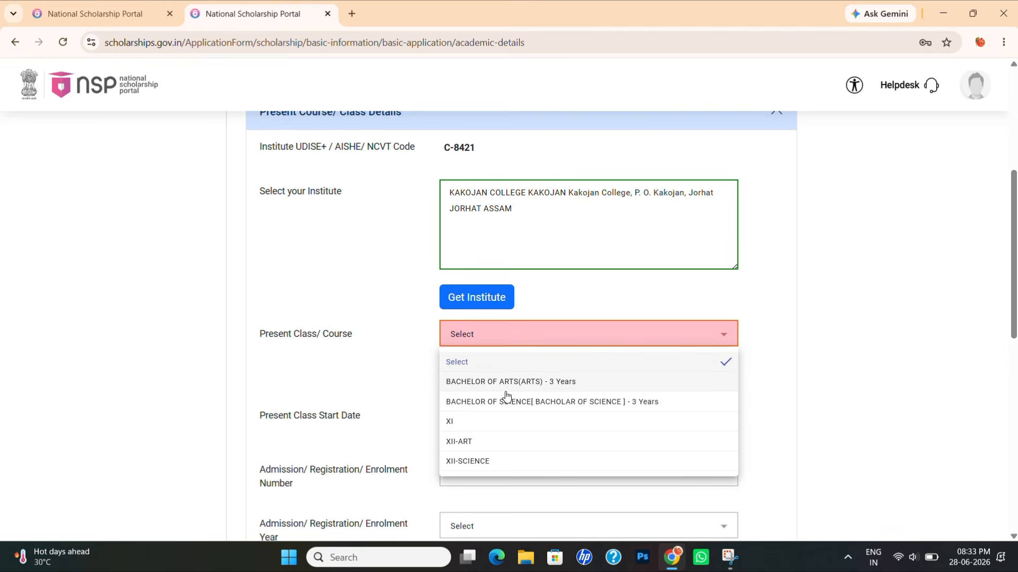
click(586, 404)
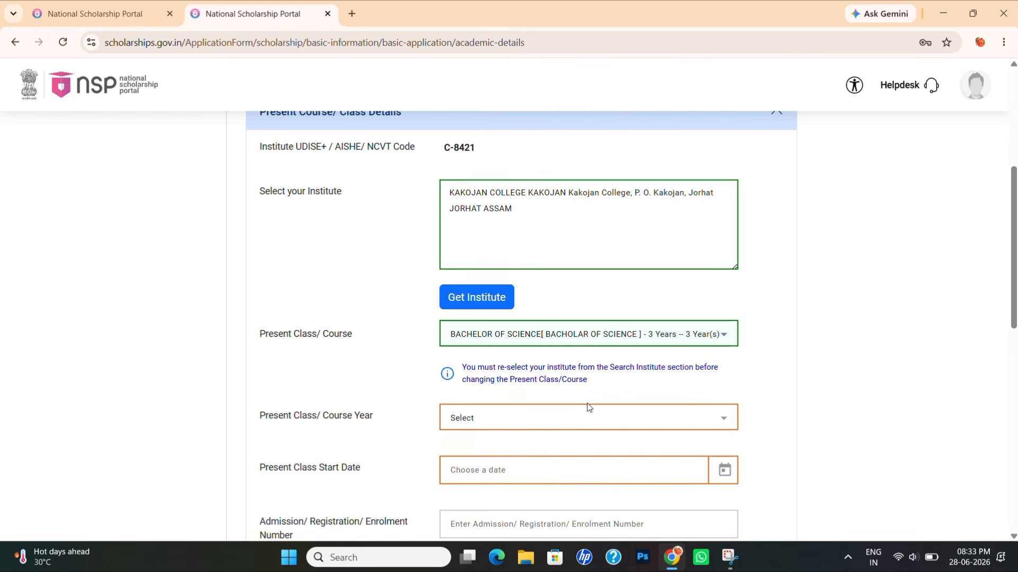
scroll(399, 376, down, 2)
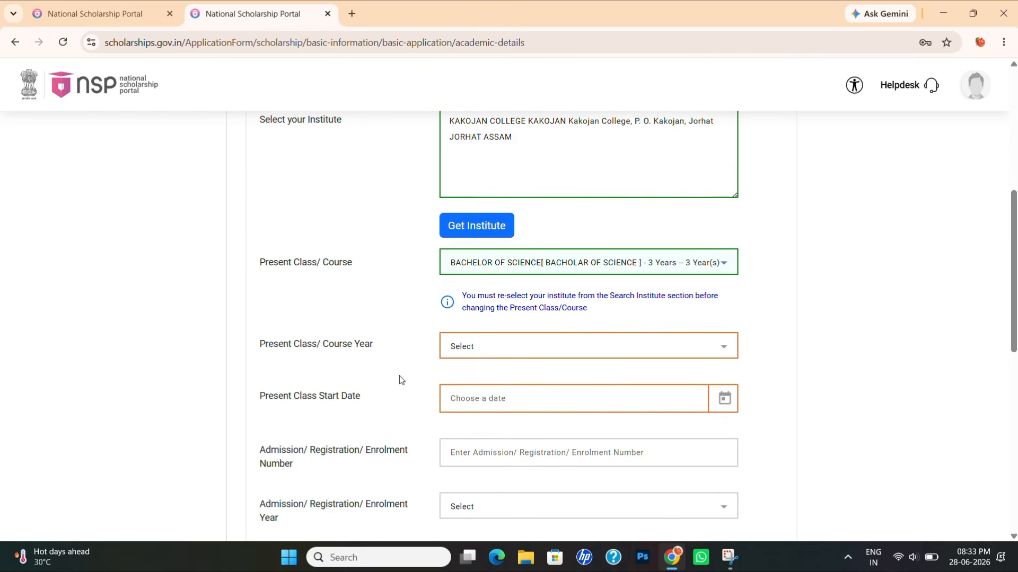
click(481, 328)
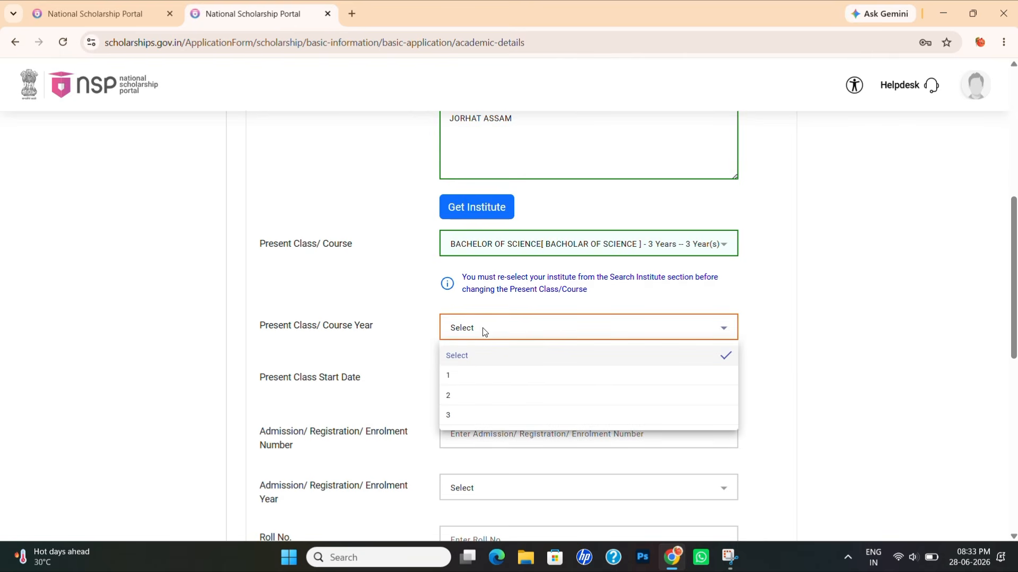
click(473, 377)
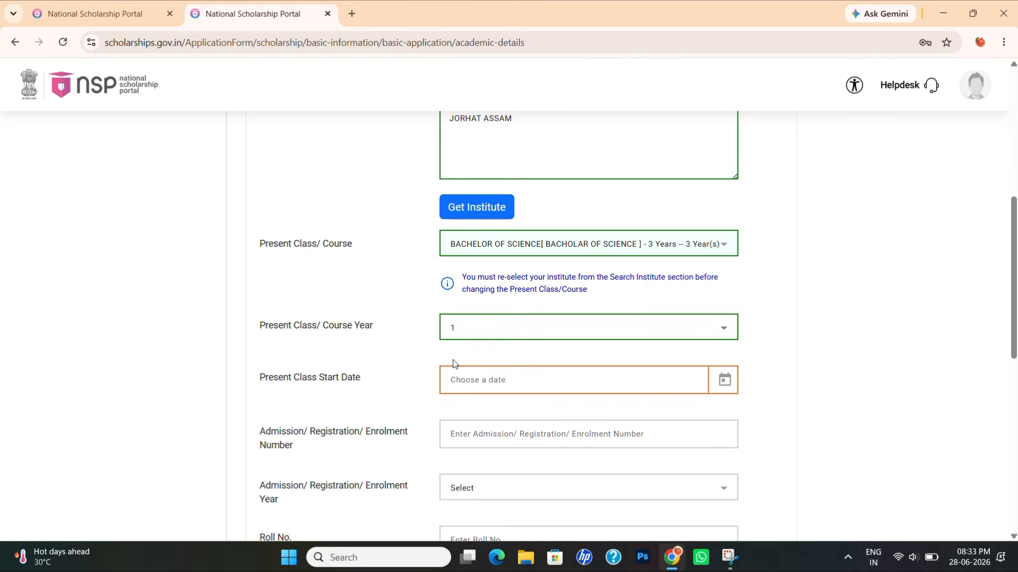
click(502, 255)
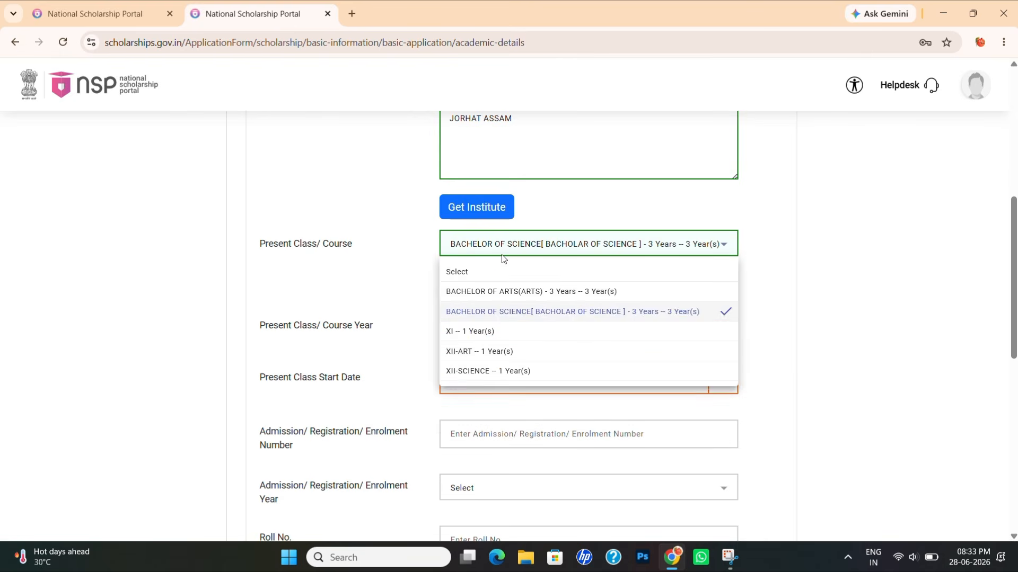
click(478, 339)
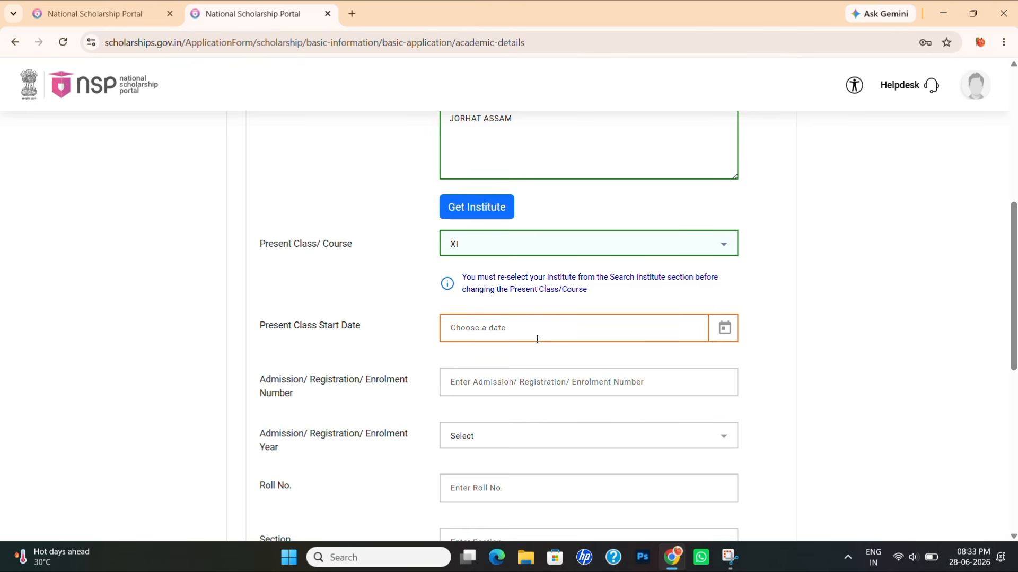
click(523, 248)
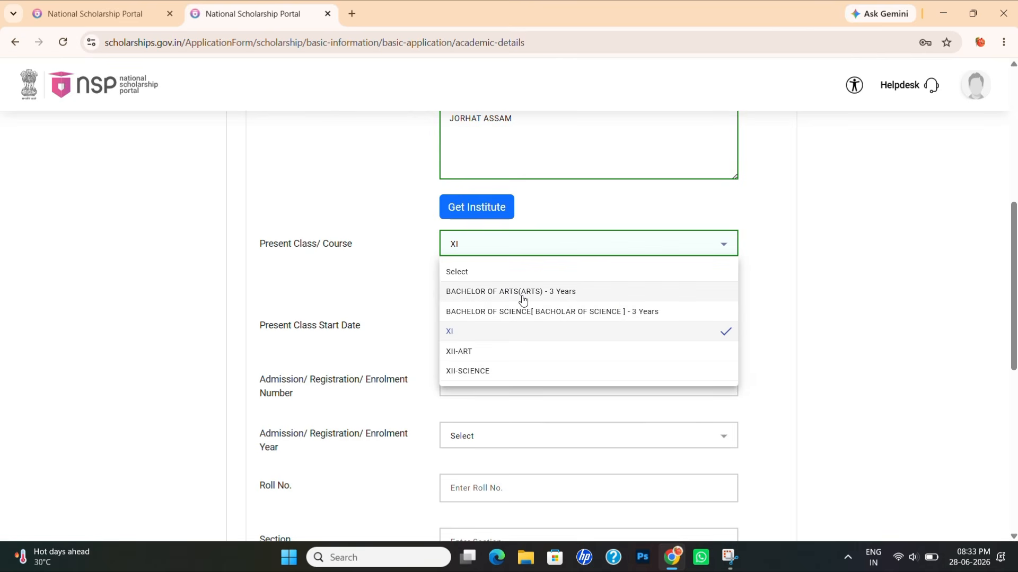
click(513, 311)
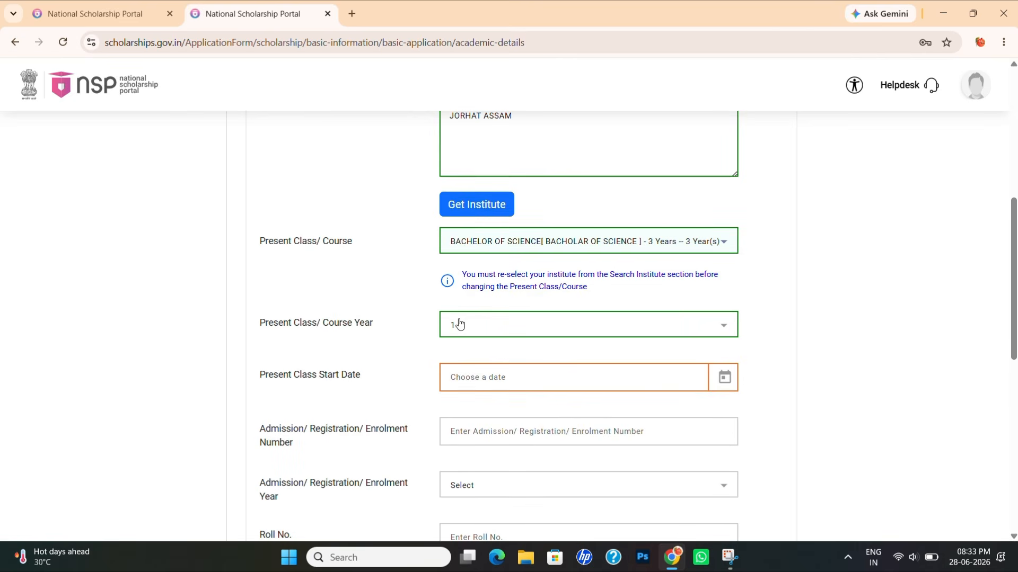
scroll(456, 321, down, 1)
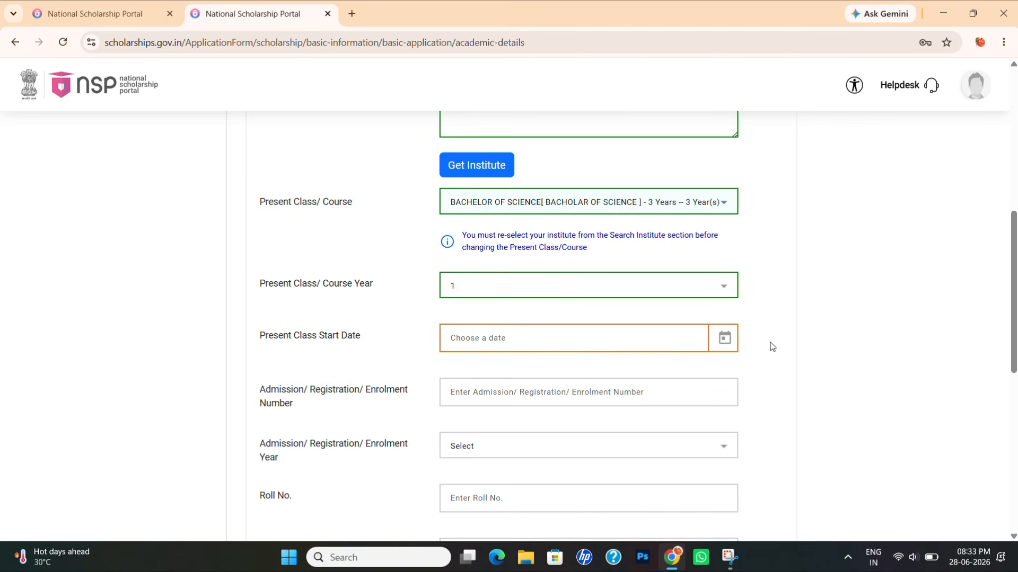
- Pick 1 July 2026 as the Present Class Start Date from the calendar
click(721, 340)
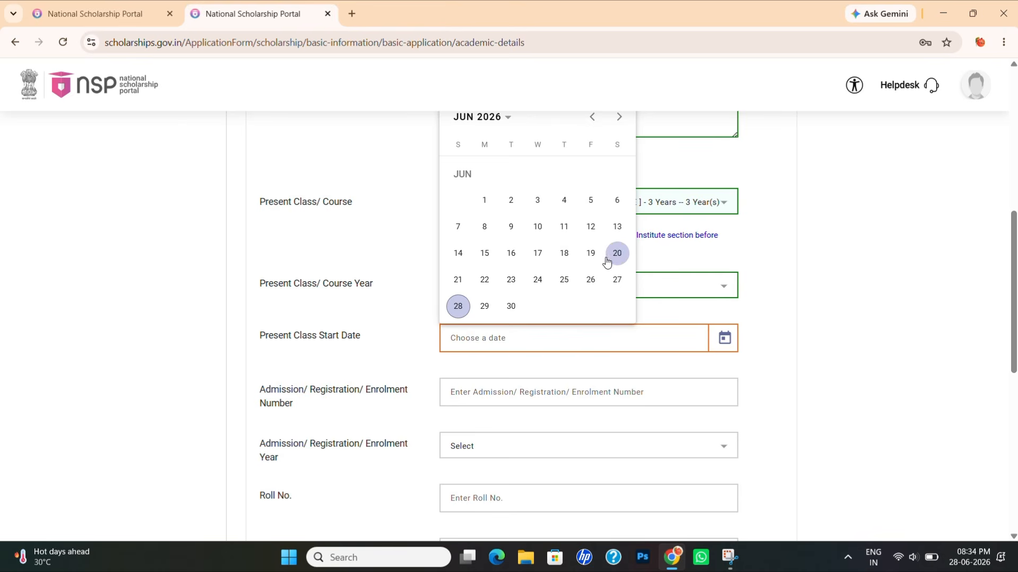
click(616, 119)
click(531, 172)
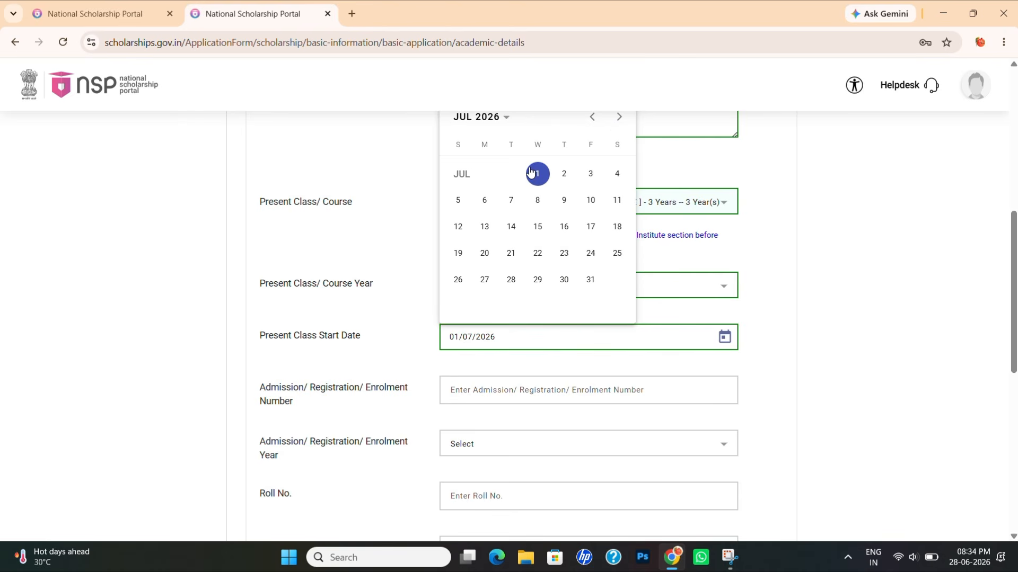
scroll(496, 339, down, 1)
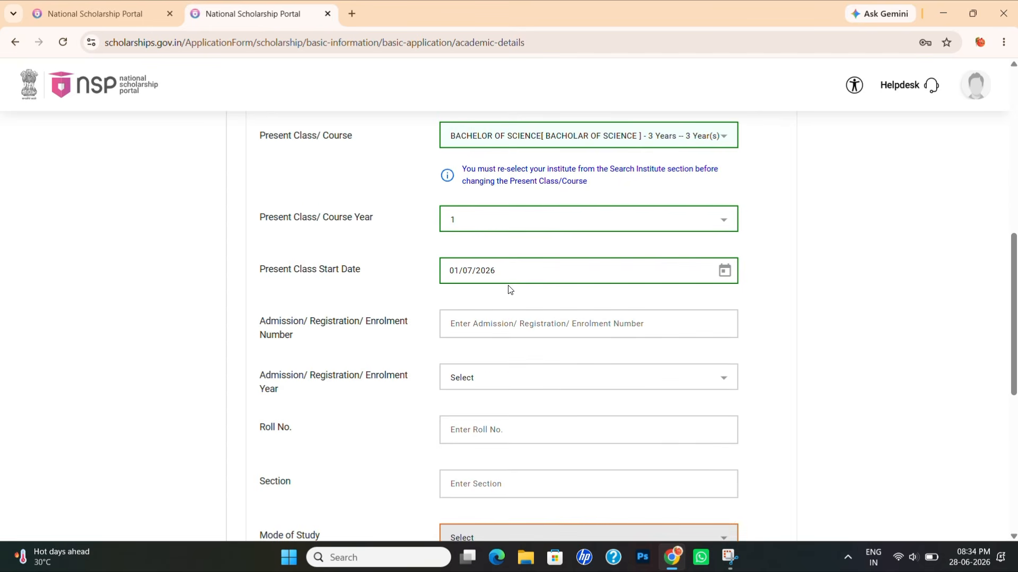
scroll(488, 319, down, 1)
scroll(488, 319, down, 1)
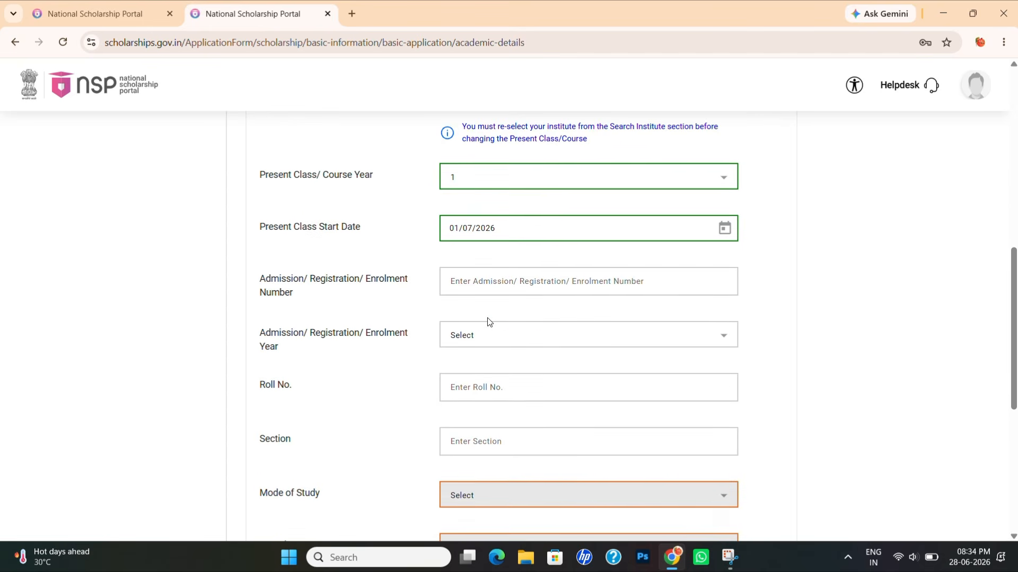
- Enter the admission number and choose 2026 as the Enrolment Year
click(474, 259)
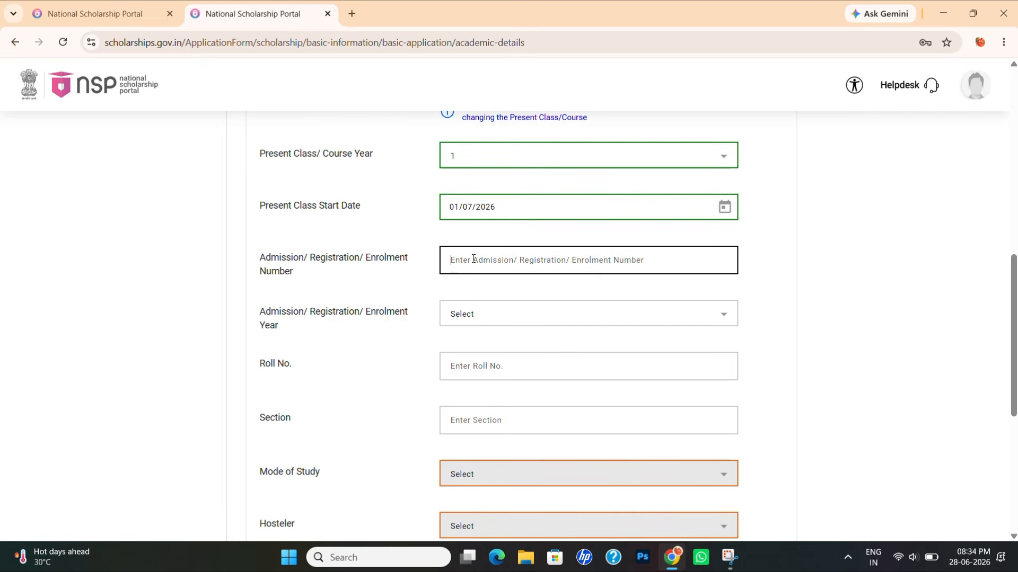
text(668899)
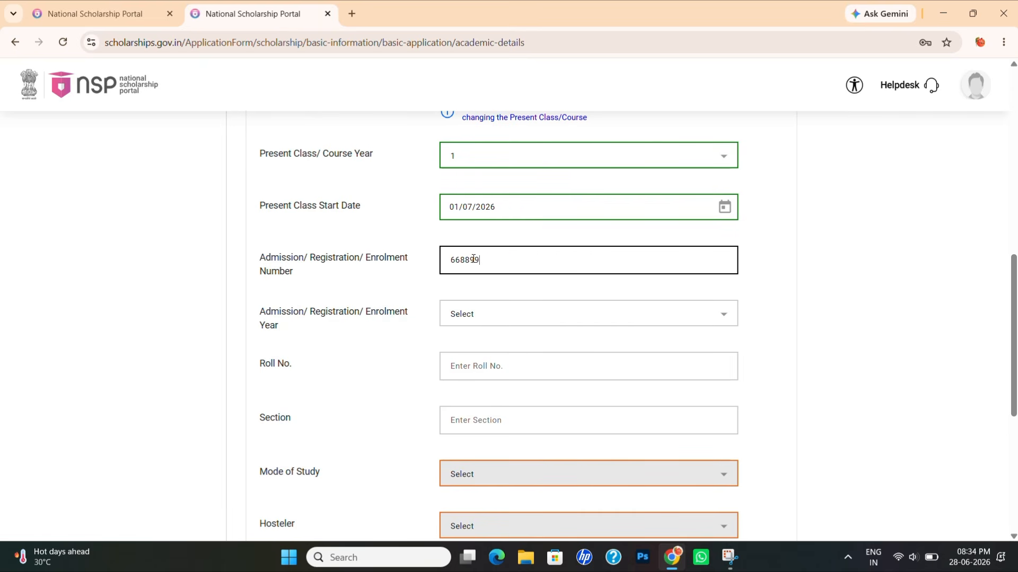
click(510, 315)
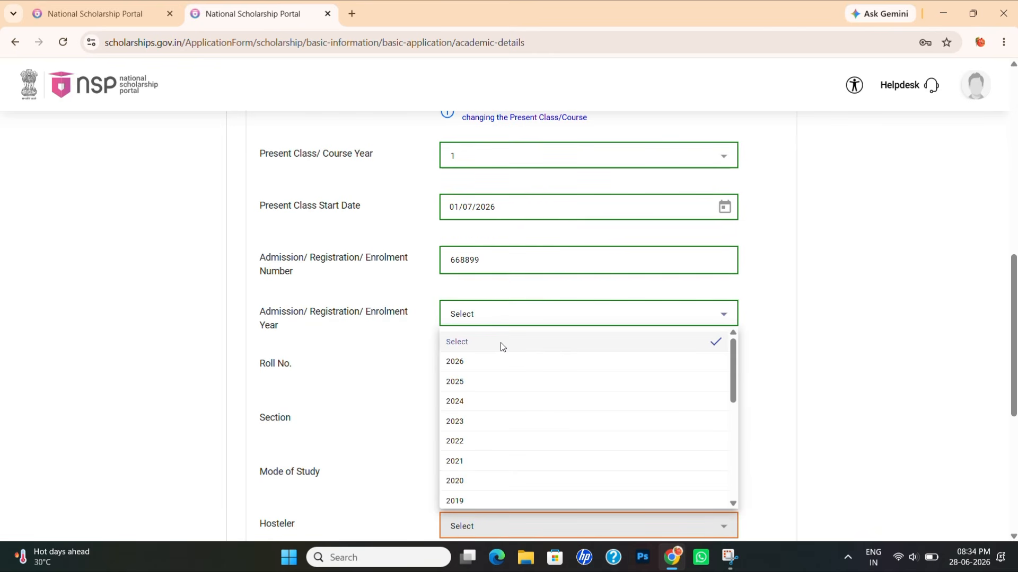
click(477, 361)
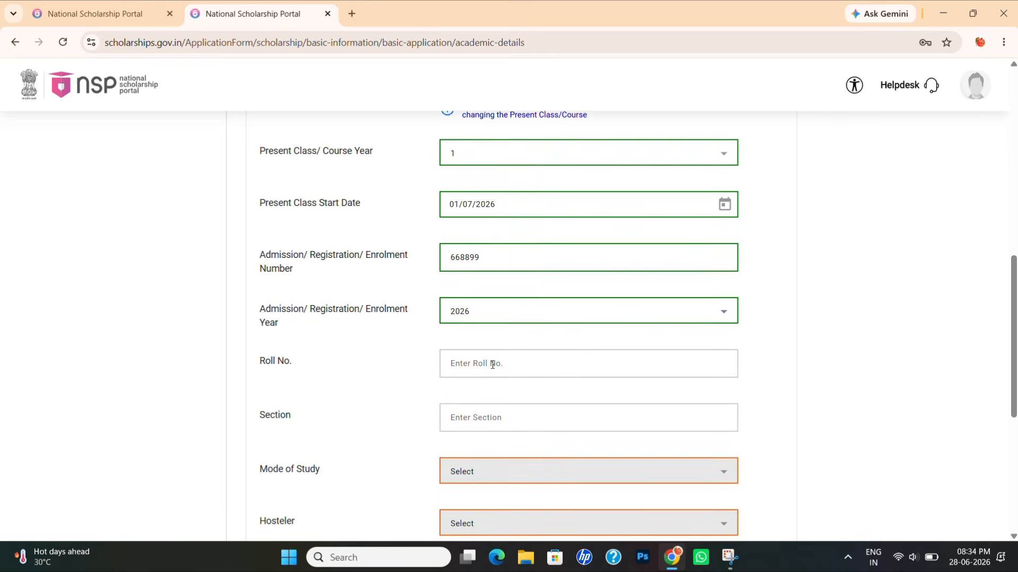
scroll(492, 364, down, 1)
- Enter Roll No. 23 and set Mode of Study to Regular/Full Time
click(457, 276)
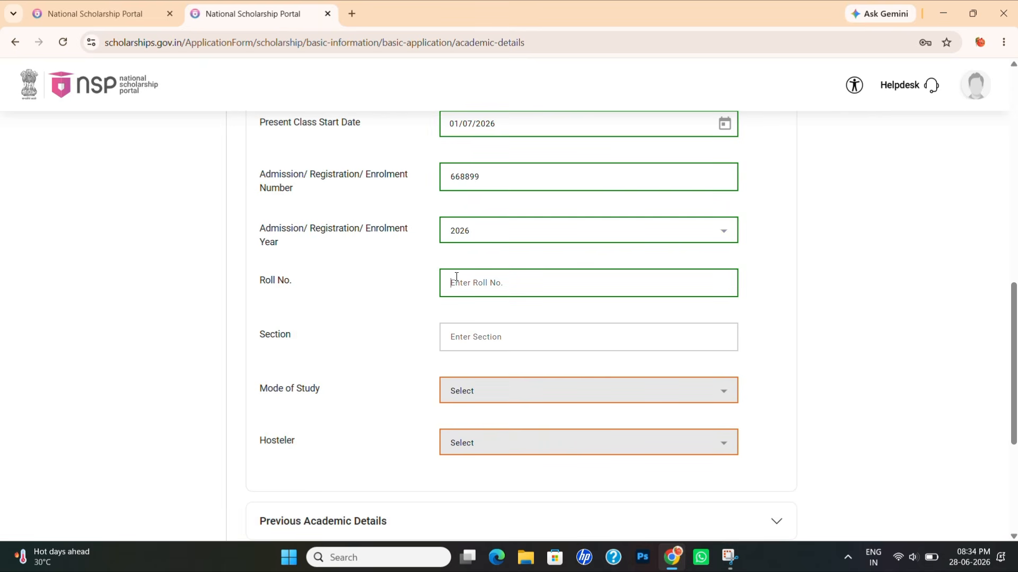
text(23)
click(482, 390)
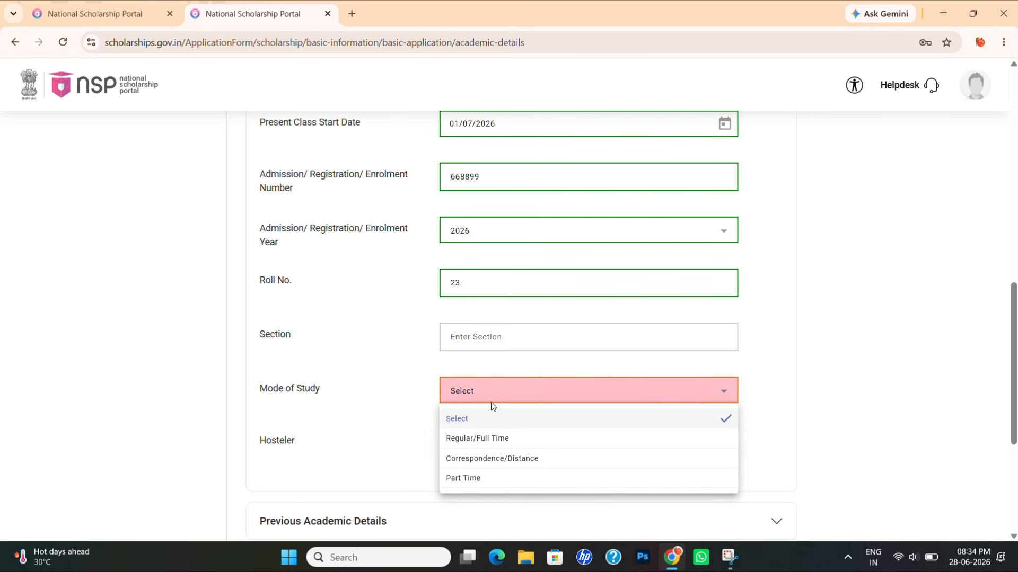
click(492, 435)
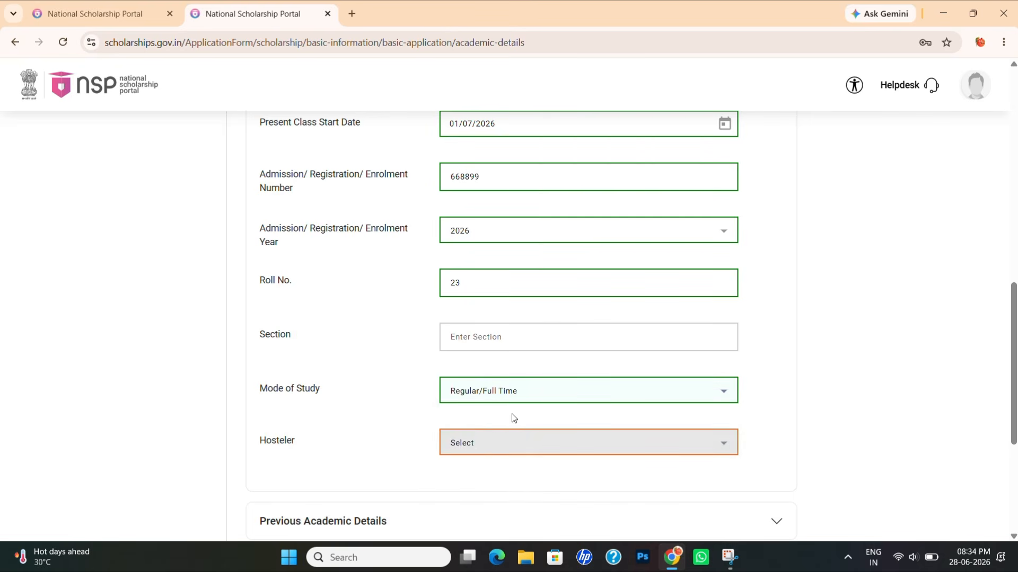
scroll(511, 418, down, 3)
- Set Hosteler to No, after briefly switching it to Yes
click(498, 290)
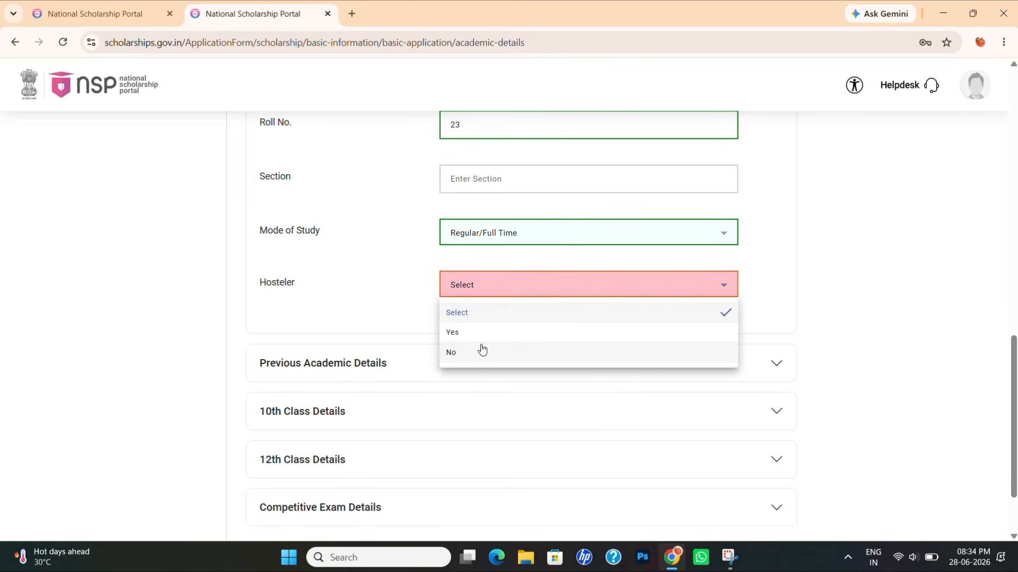
click(482, 350)
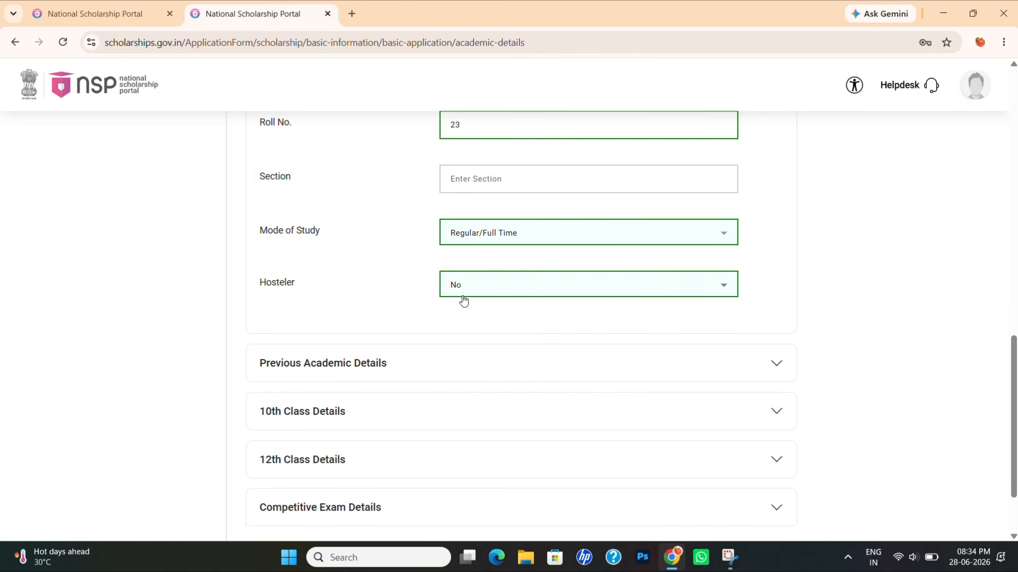
click(477, 295)
click(484, 291)
click(485, 295)
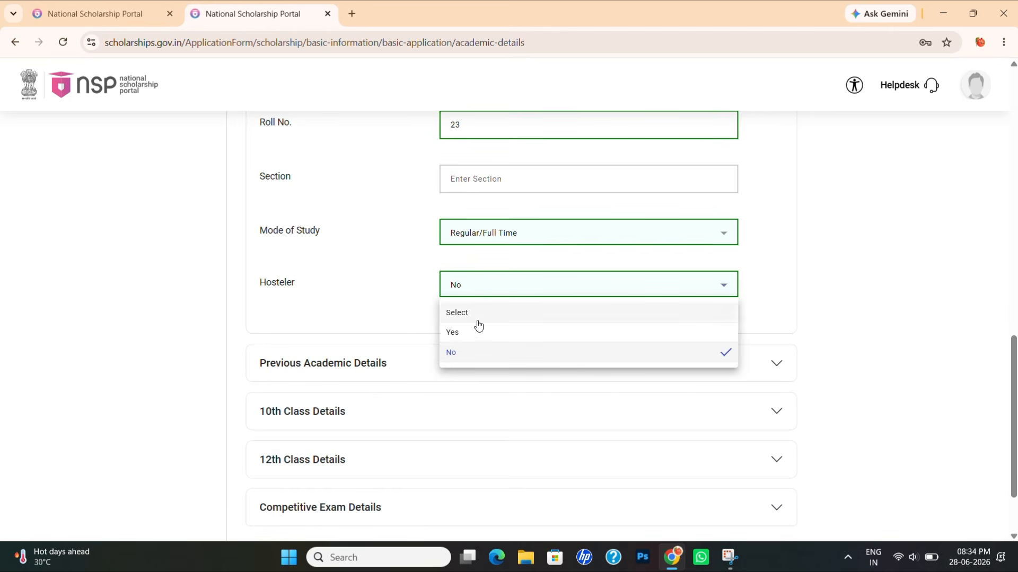
click(477, 332)
click(478, 287)
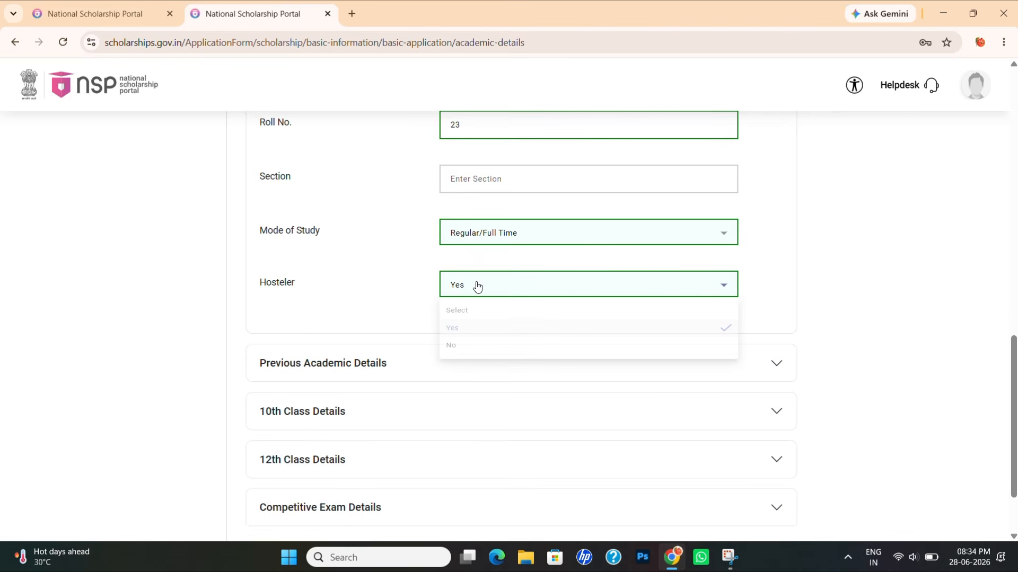
click(477, 284)
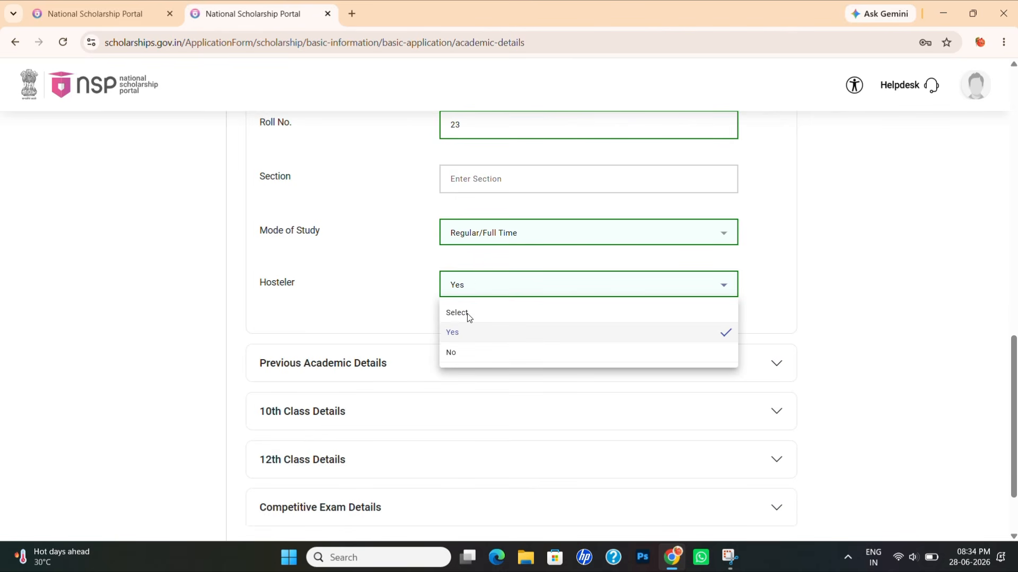
click(454, 352)
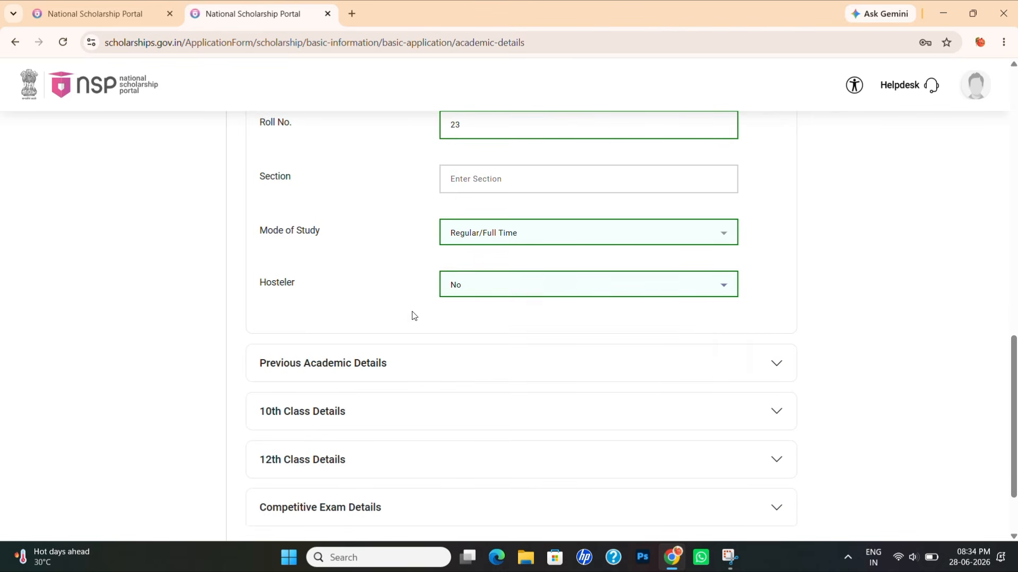
scroll(354, 278, down, 2)
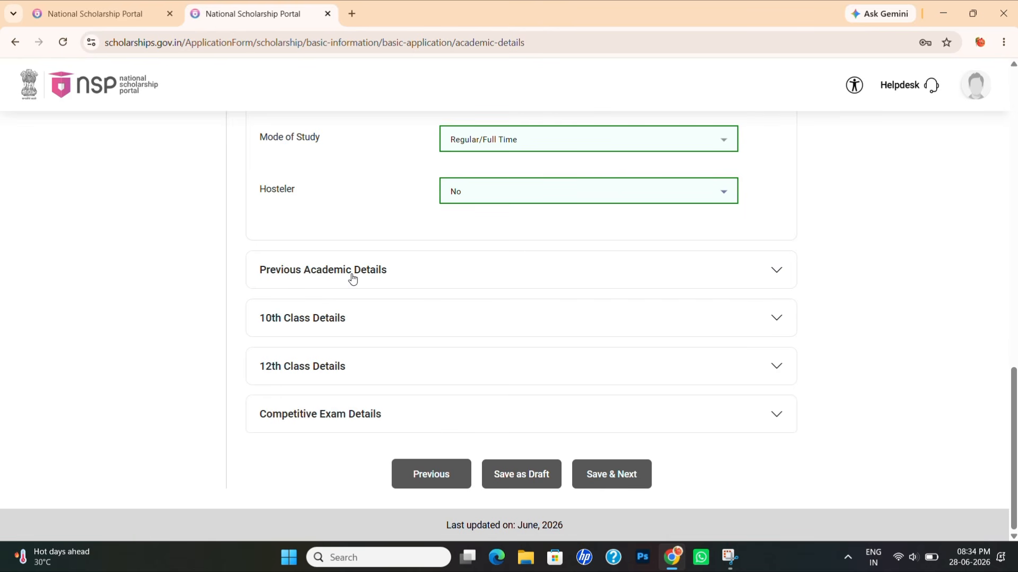
- Expand Previous Academic Details and search the previous board list for ASSAM and BOARD
click(775, 271)
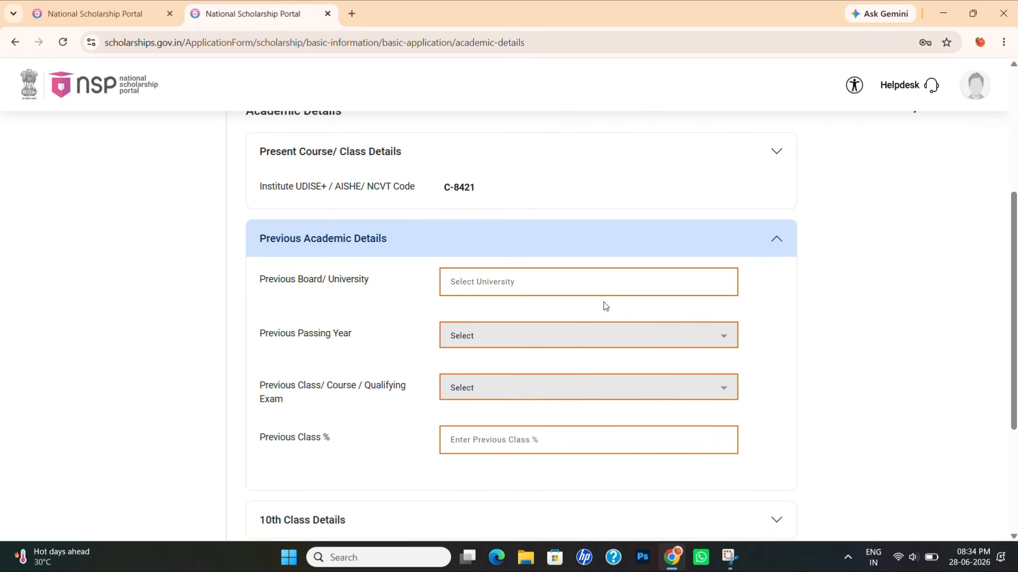
click(559, 293)
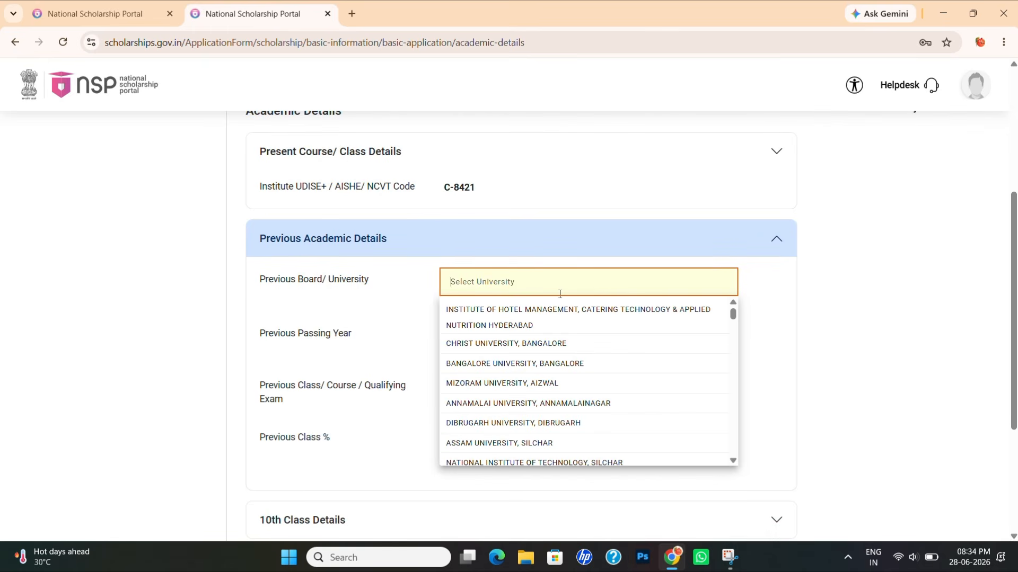
text(ASSAM)
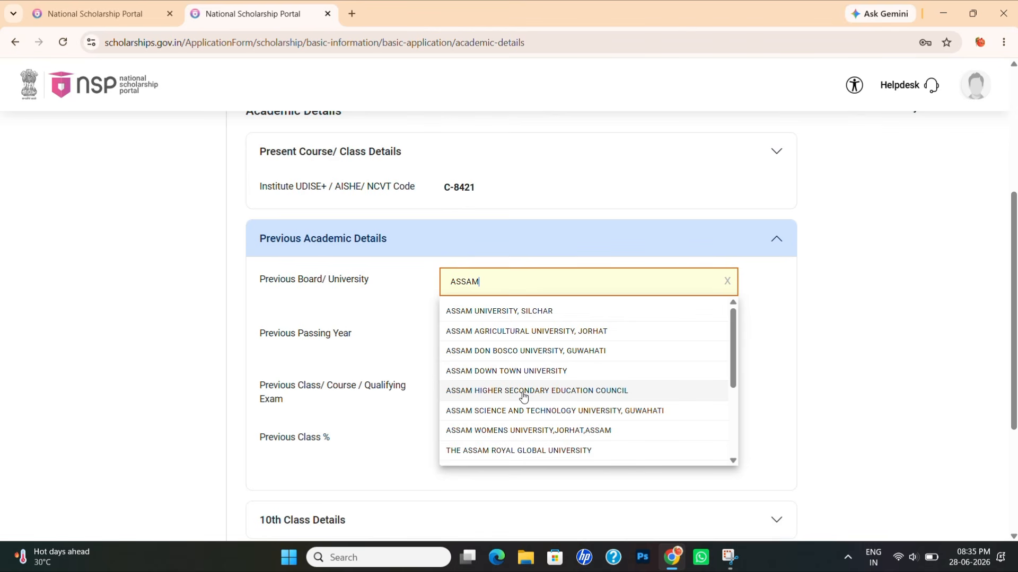
key(BackSpace)
key(BackSpace)
key(BackSpace)
key(BackSpace)
key(BackSpace)
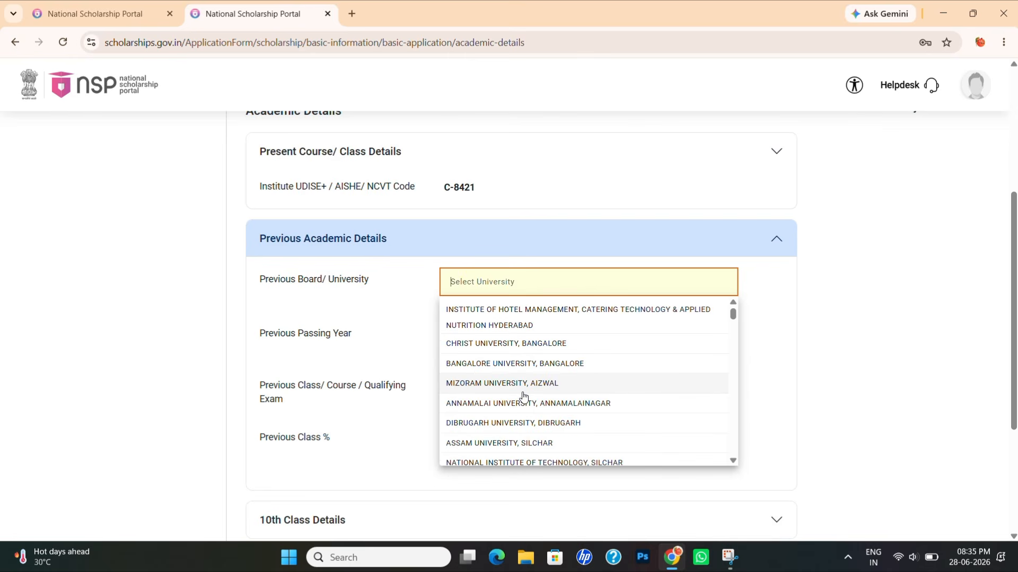
text(BOARD)
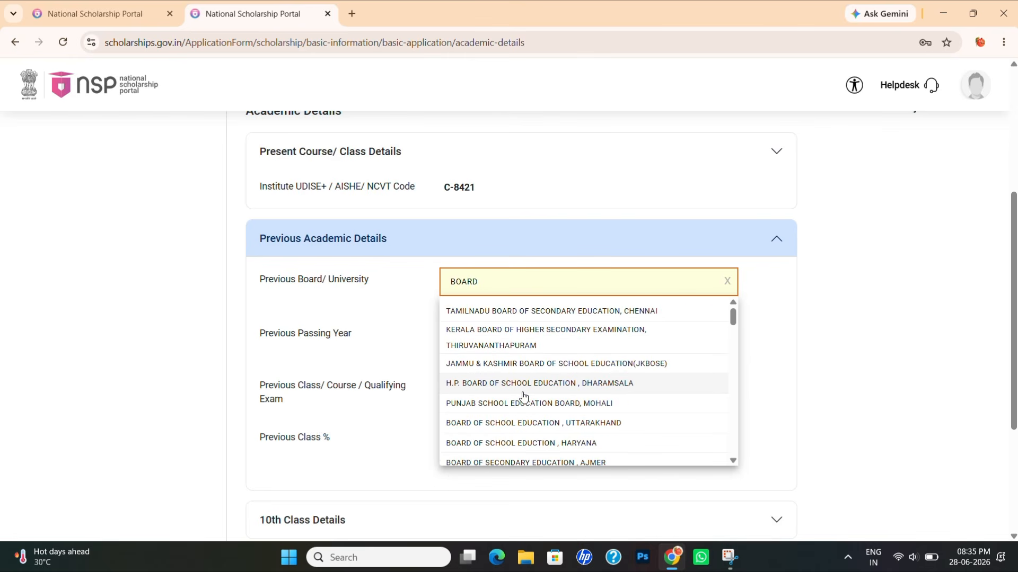
scroll(524, 396, down, 3)
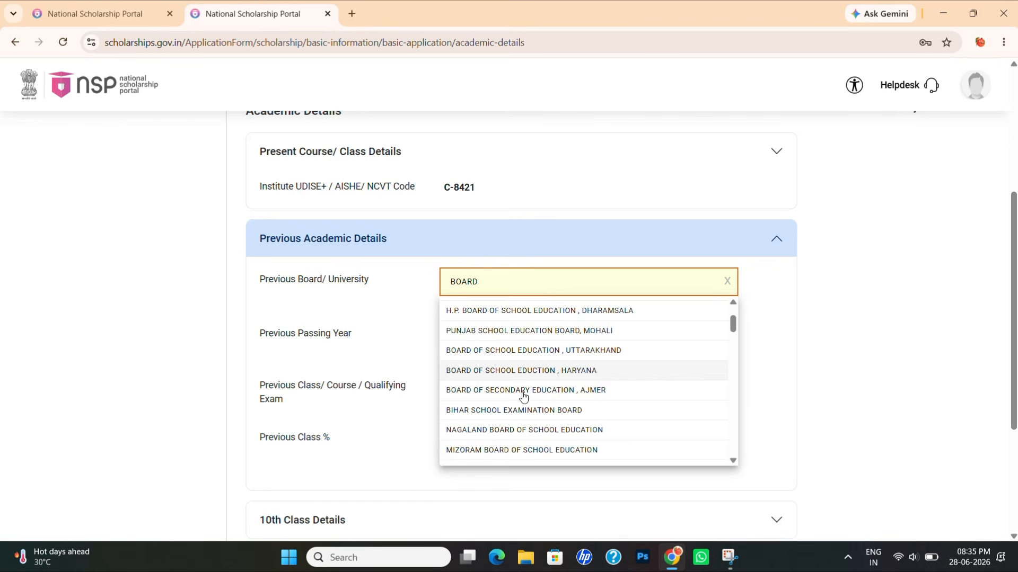
scroll(523, 396, down, 2)
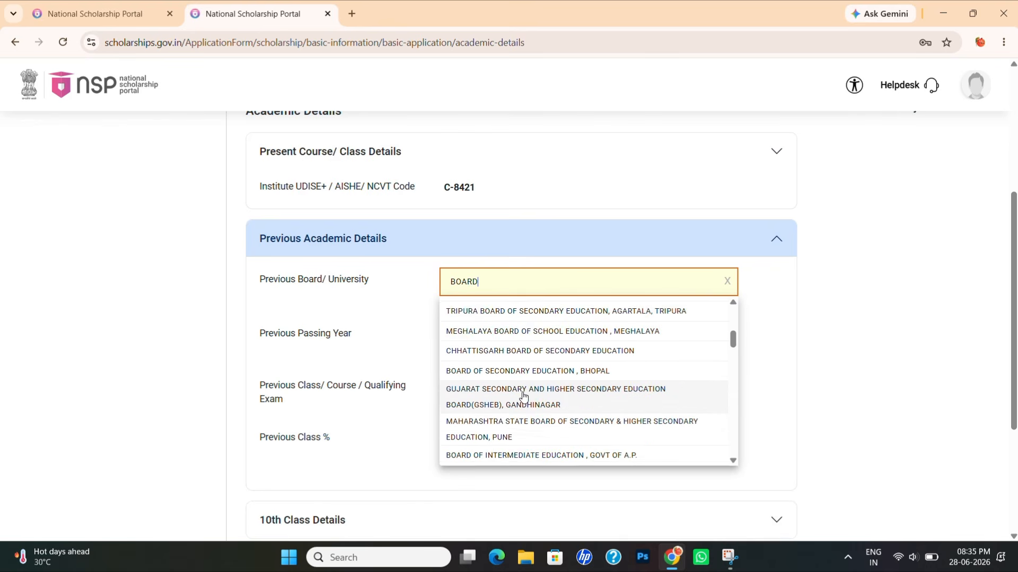
scroll(524, 397, down, 2)
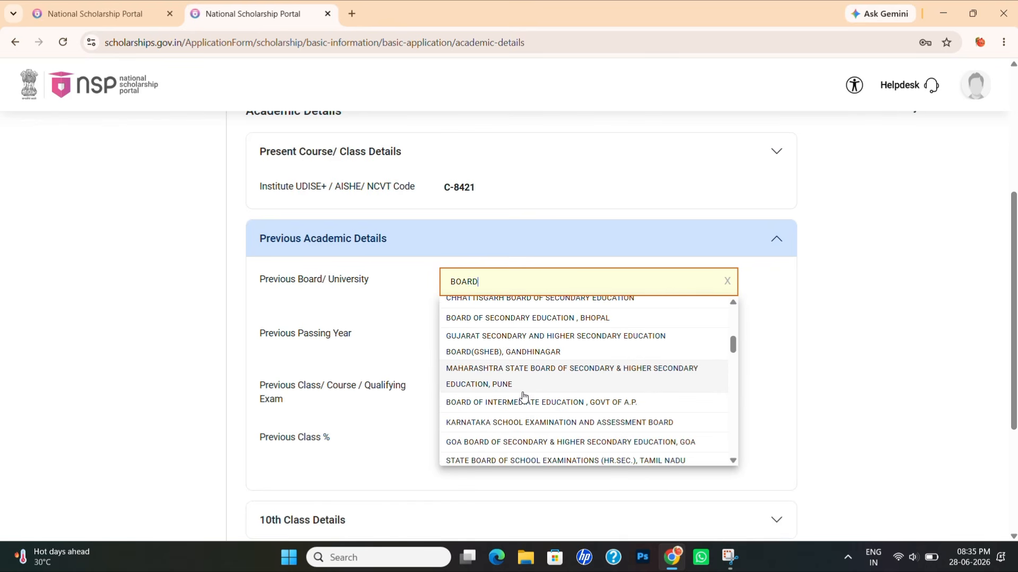
scroll(523, 396, down, 2)
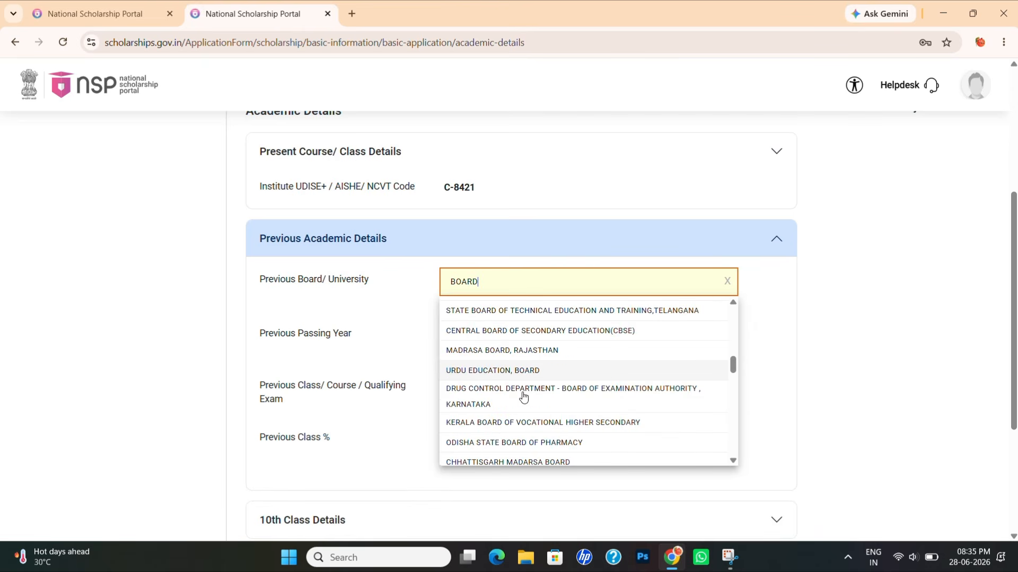
- Choose BOARD OF SECONDARY EDUCATION, ASSAM as the previous board
key(BackSpace)
key(BackSpace)
key(BackSpace)
key(BackSpace)
key(BackSpace)
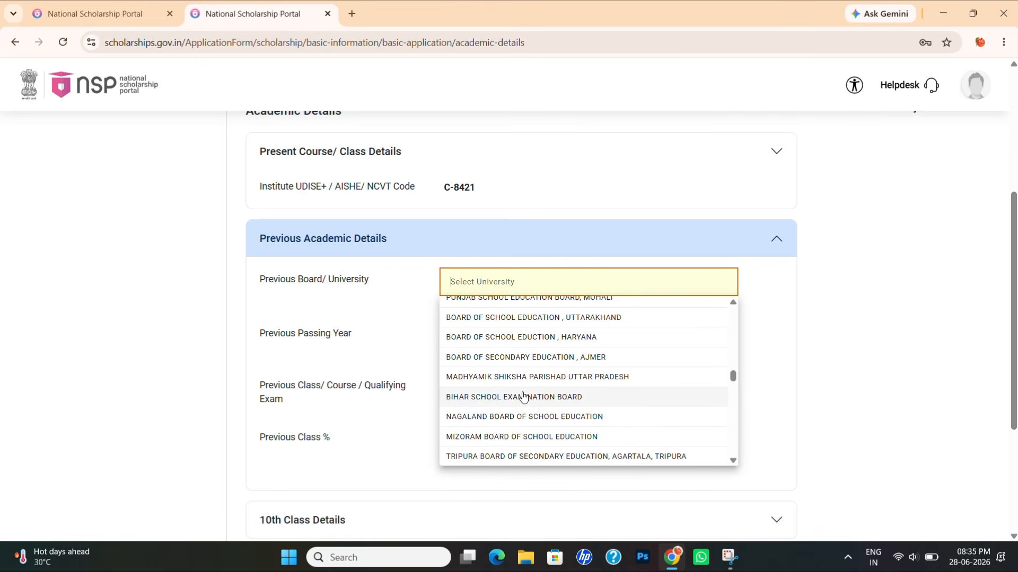
text(ASSAM)
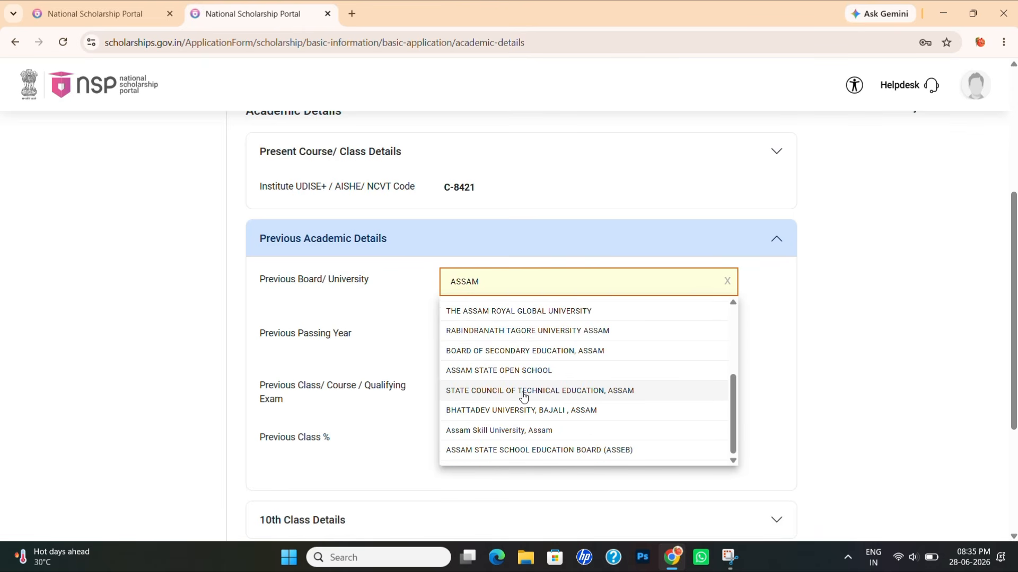
click(513, 351)
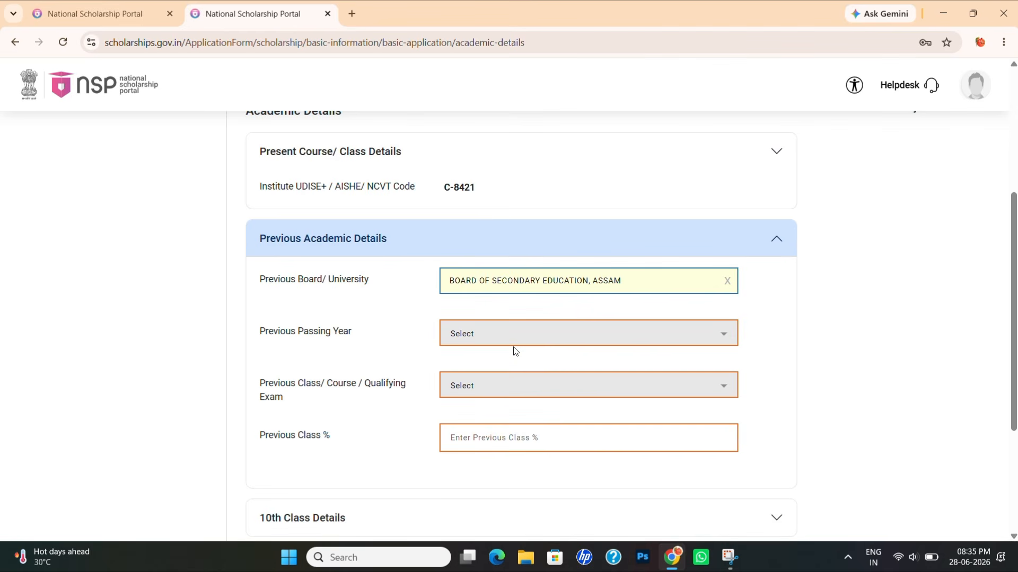
click(638, 283)
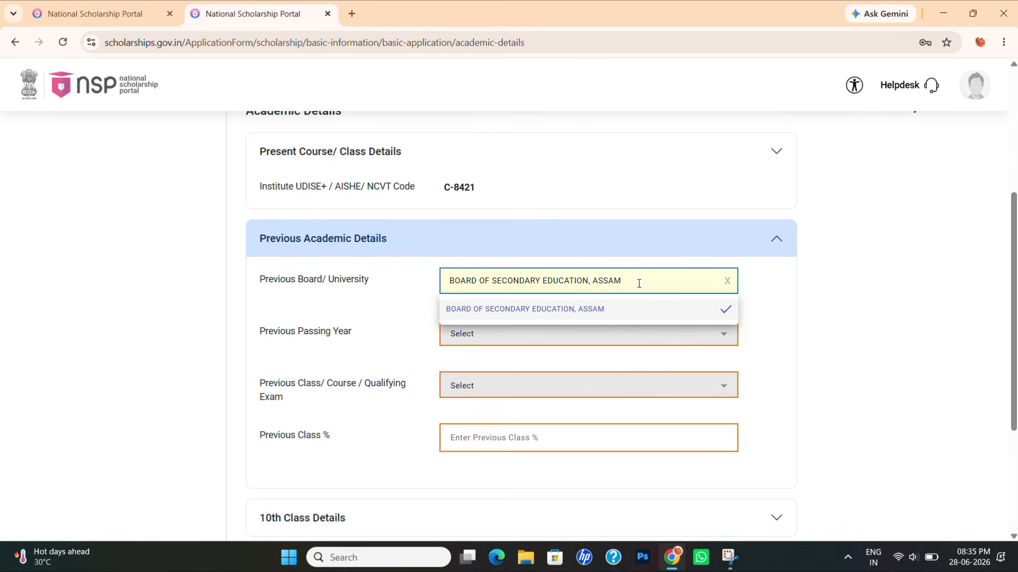
- Change the previous board to ASSAM HIGHER SECONDARY EDUCATION COUNCIL with passing year 2025
key(BackSpace)
key(BackSpace)
key(BackSpace)
key(BackSpace)
key(BackSpace)
key(BackSpace)
key(BackSpace)
key(BackSpace)
key(BackSpace)
key(BackSpace)
key(BackSpace)
key(BackSpace)
key(BackSpace)
key(BackSpace)
key(BackSpace)
key(BackSpace)
key(BackSpace)
key(BackSpace)
key(BackSpace)
key(BackSpace)
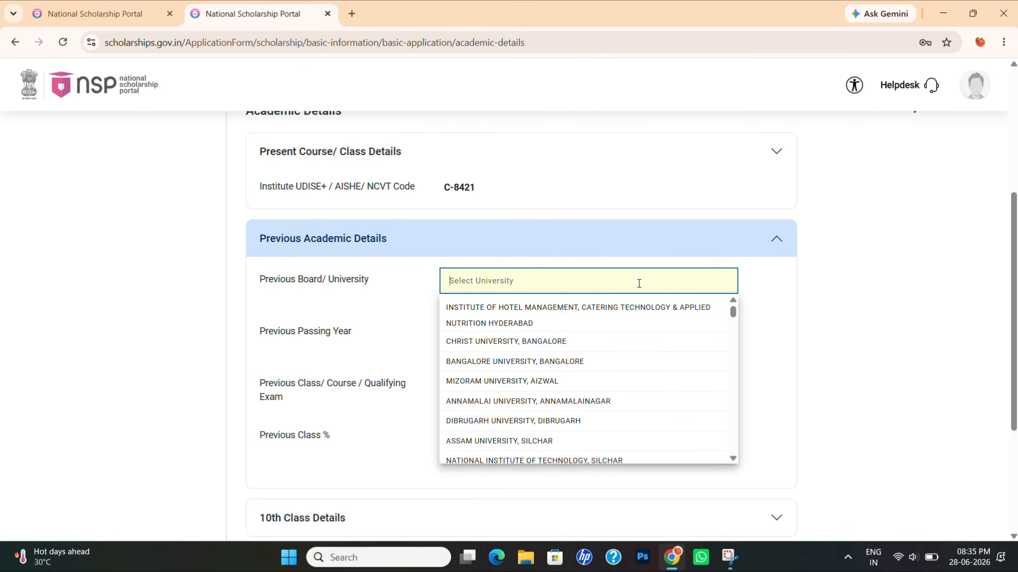
text(ASSAM)
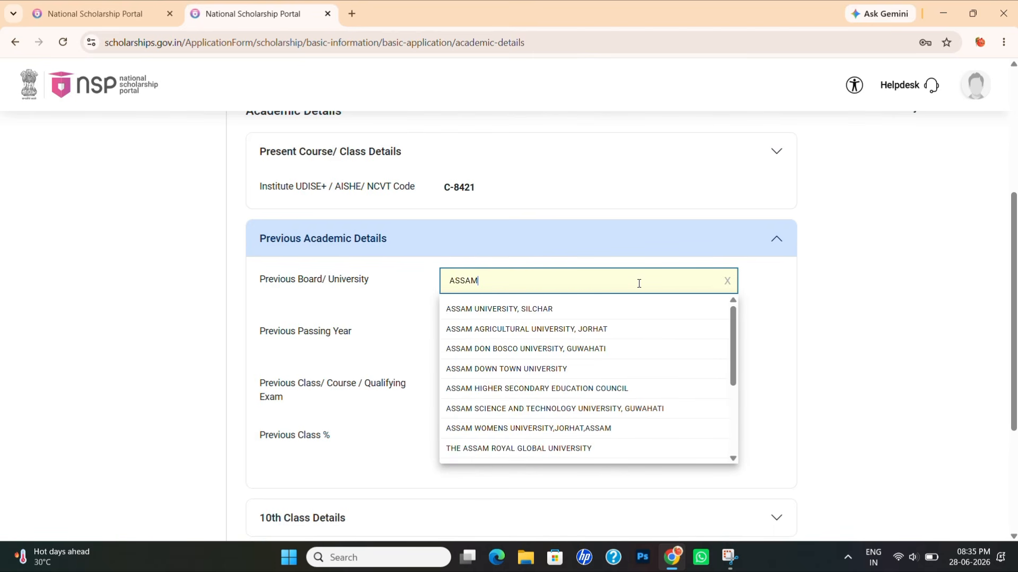
click(521, 395)
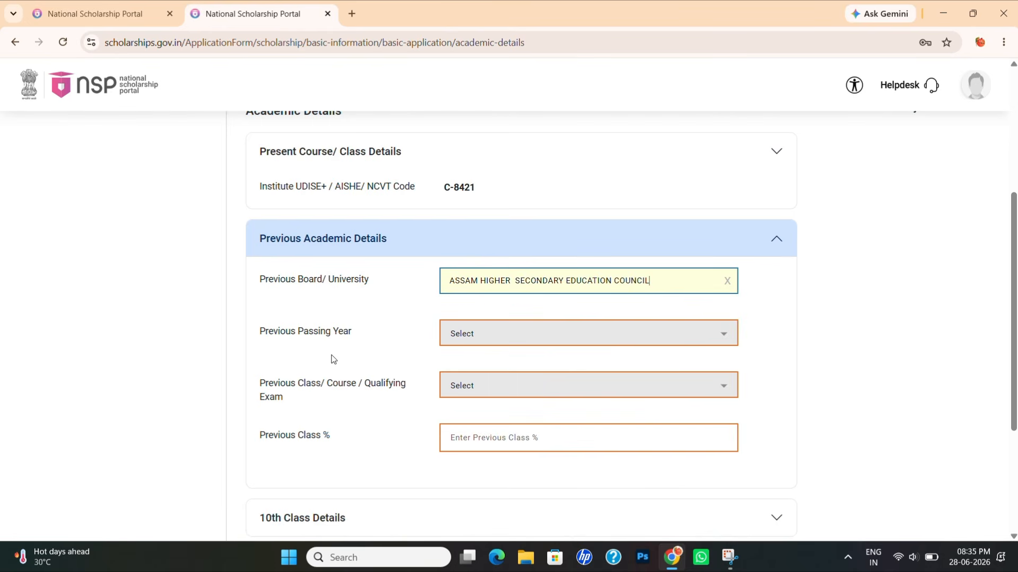
click(467, 345)
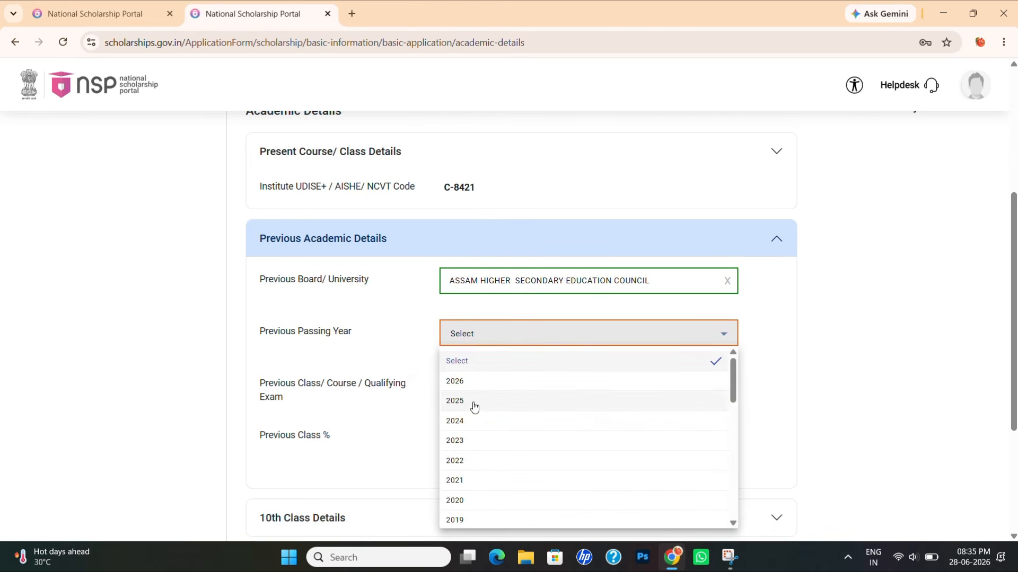
click(473, 406)
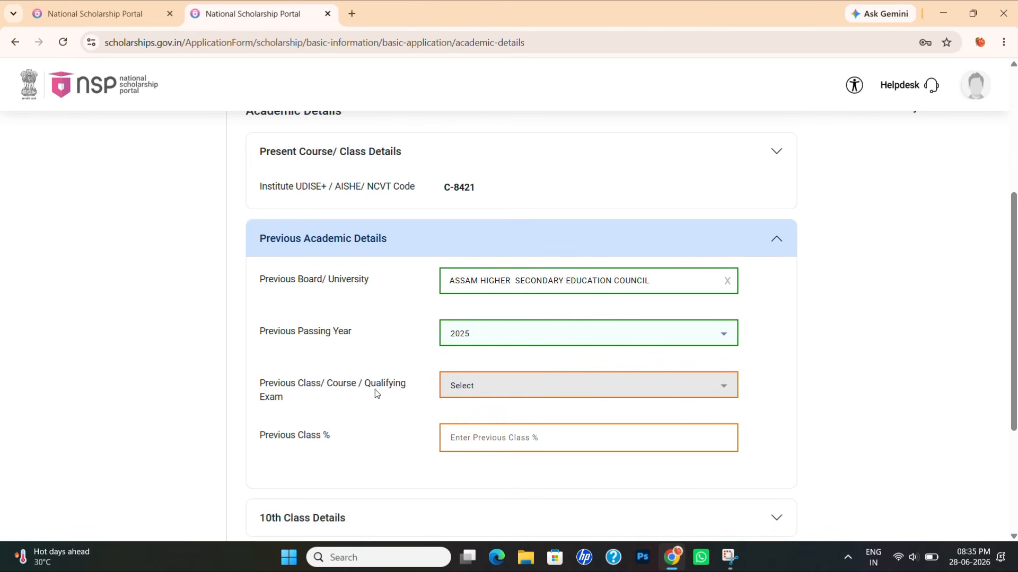
click(468, 388)
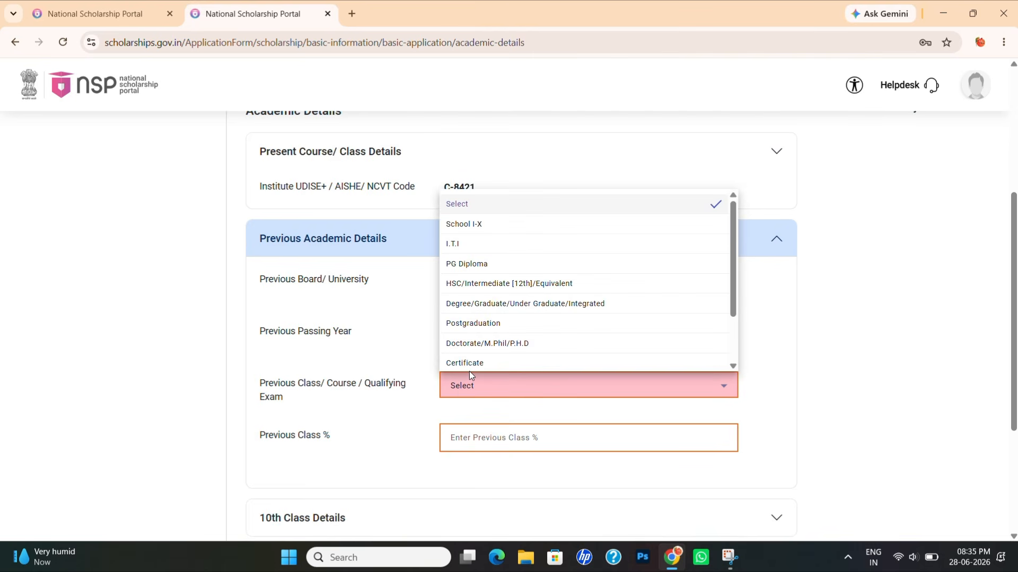
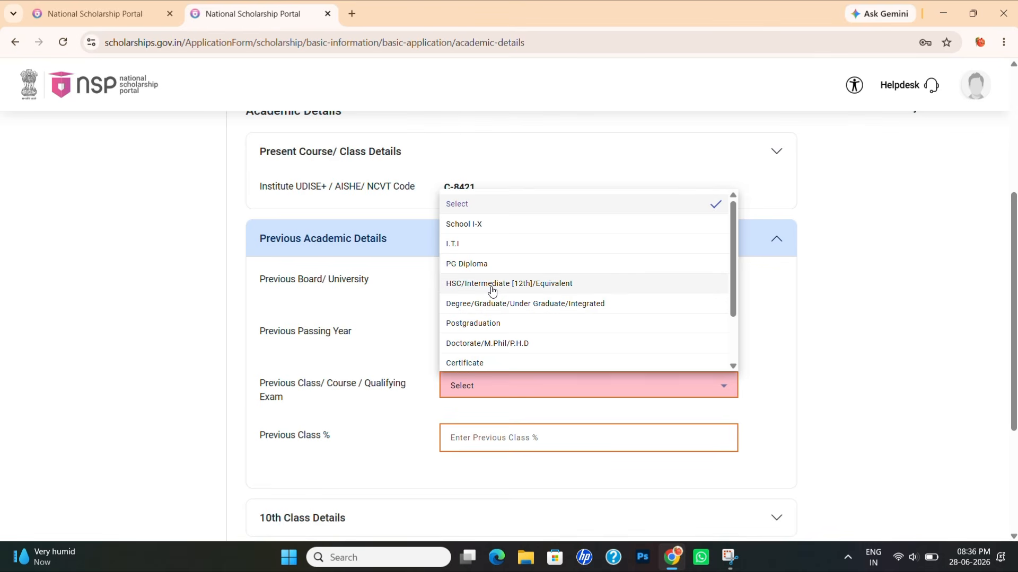
- Set the previous class to HSC/Intermediate [12th]/Equivalent with 60 percent
click(482, 231)
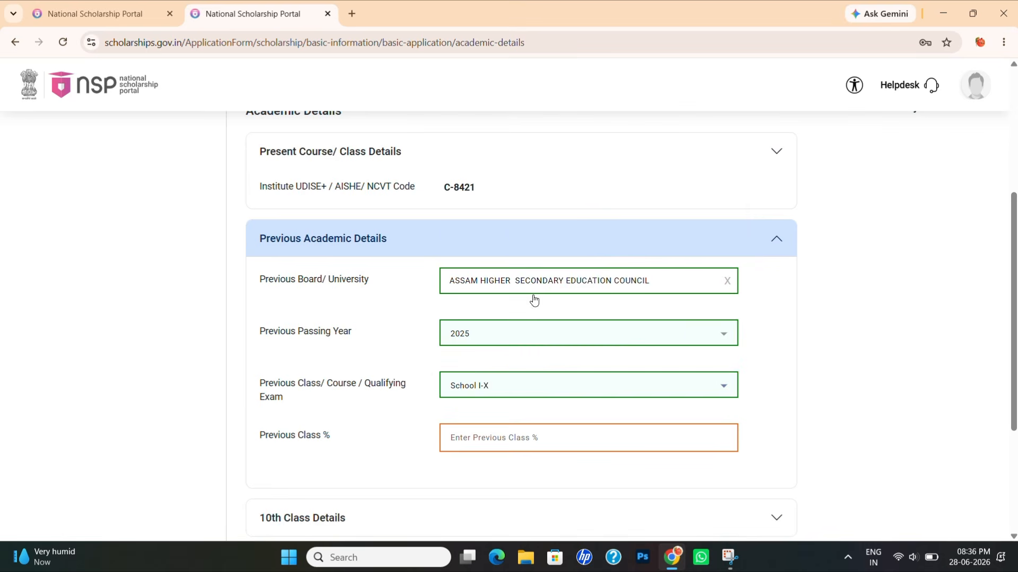
click(488, 386)
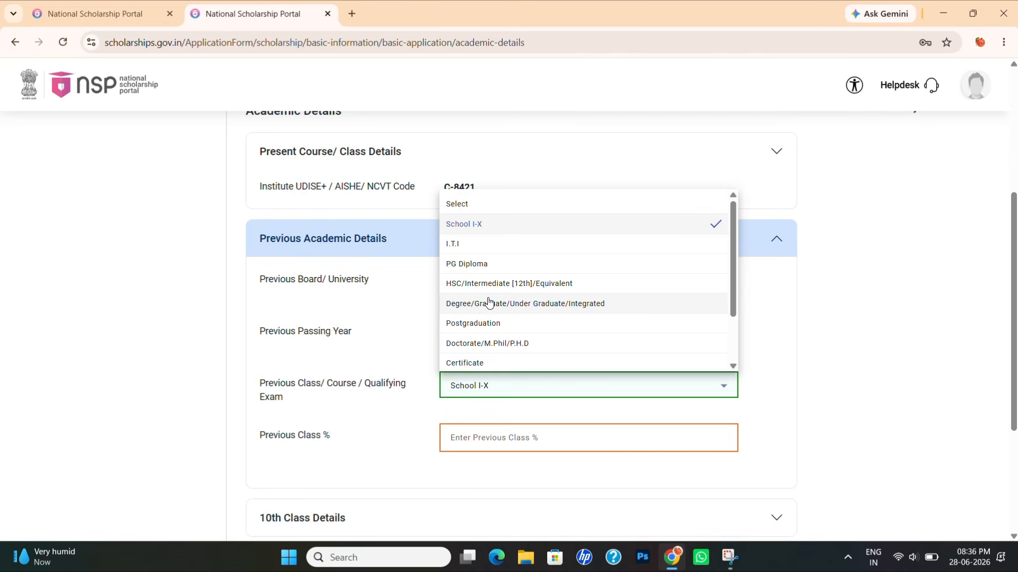
click(488, 283)
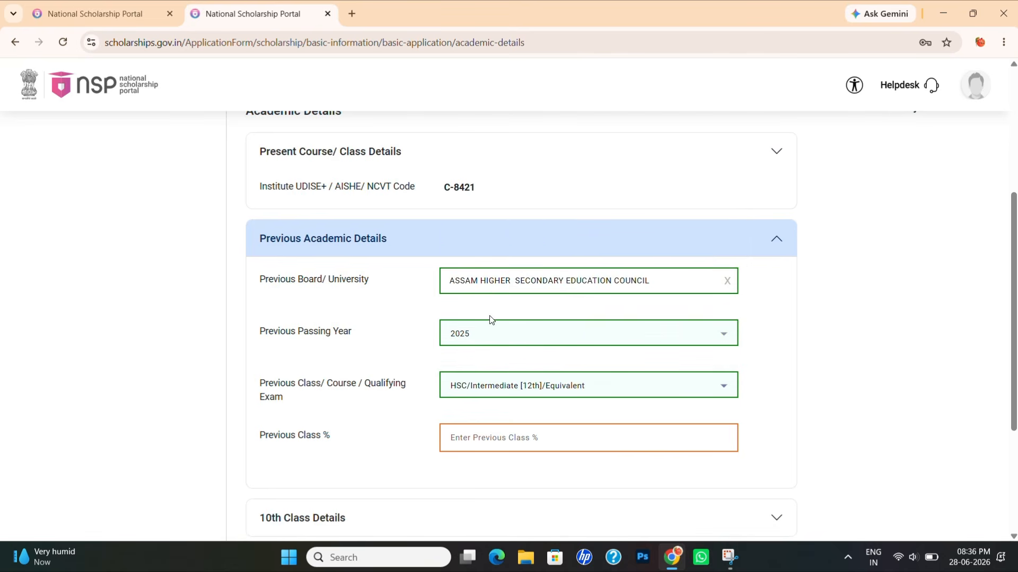
click(503, 440)
text(80)
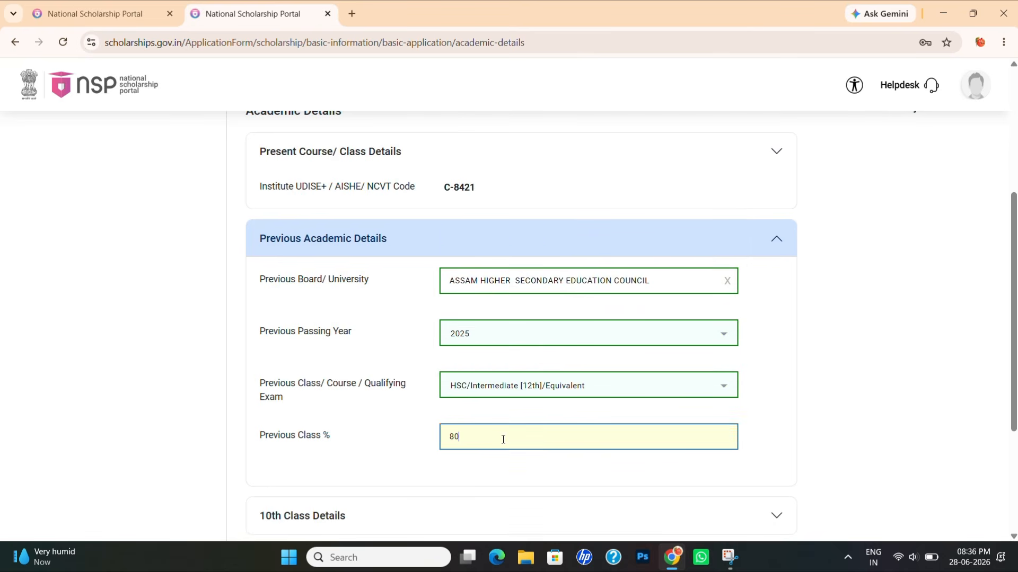
key(BackSpace)
key(BackSpace)
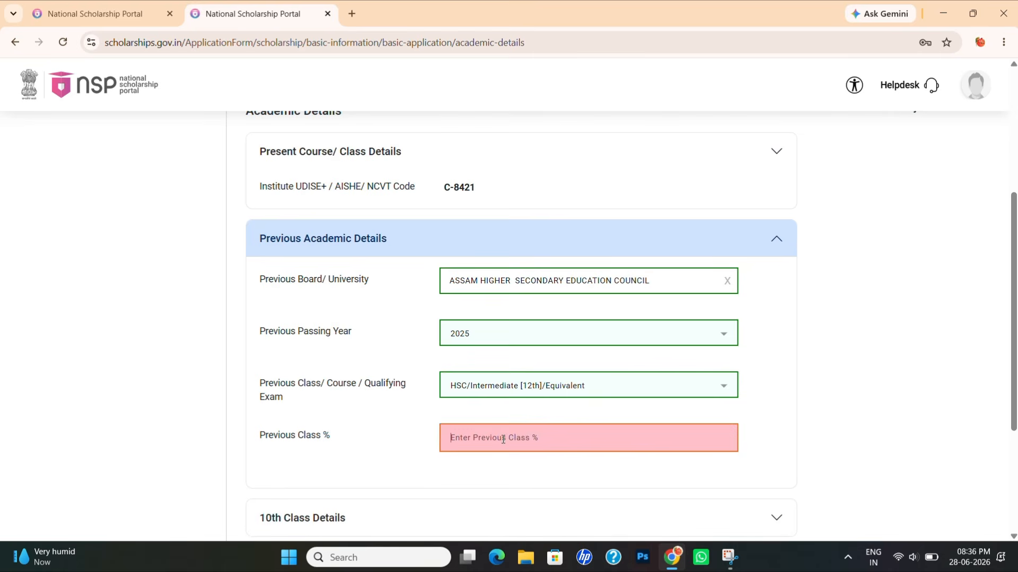
text(60)
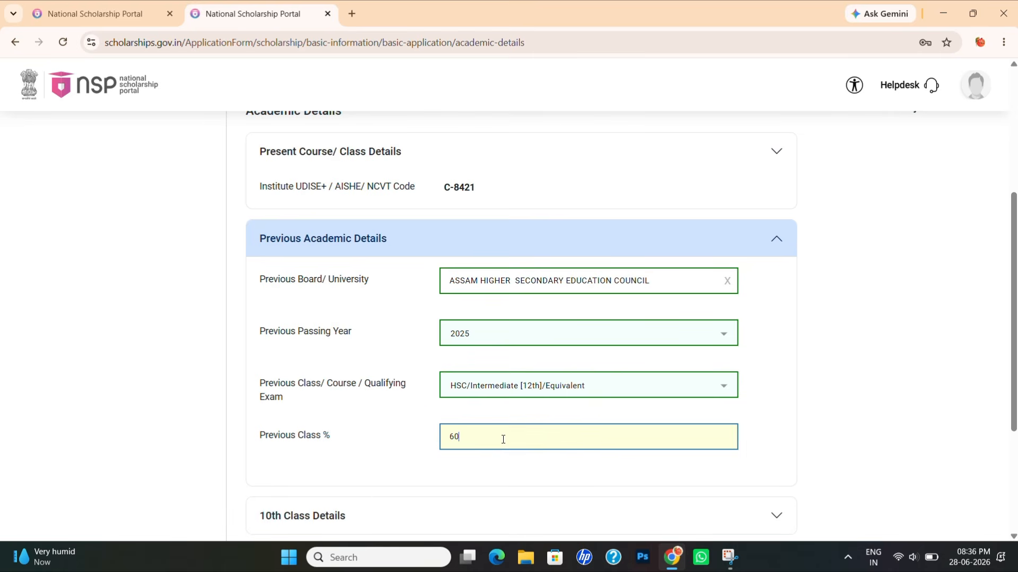
click(388, 472)
- Collapse Previous Academic Details and expand the 10th Class Details section
scroll(460, 421, down, 4)
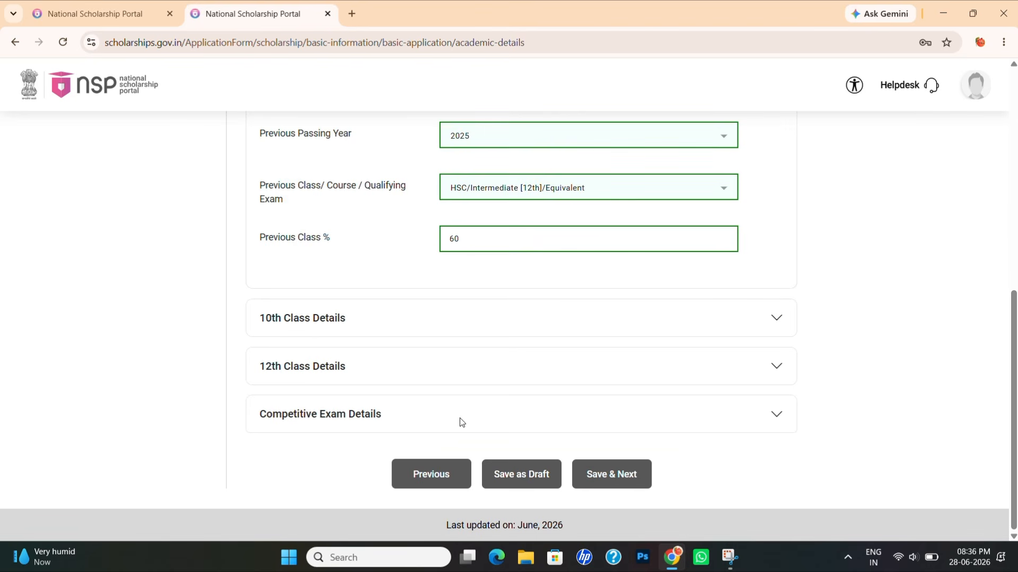
click(777, 320)
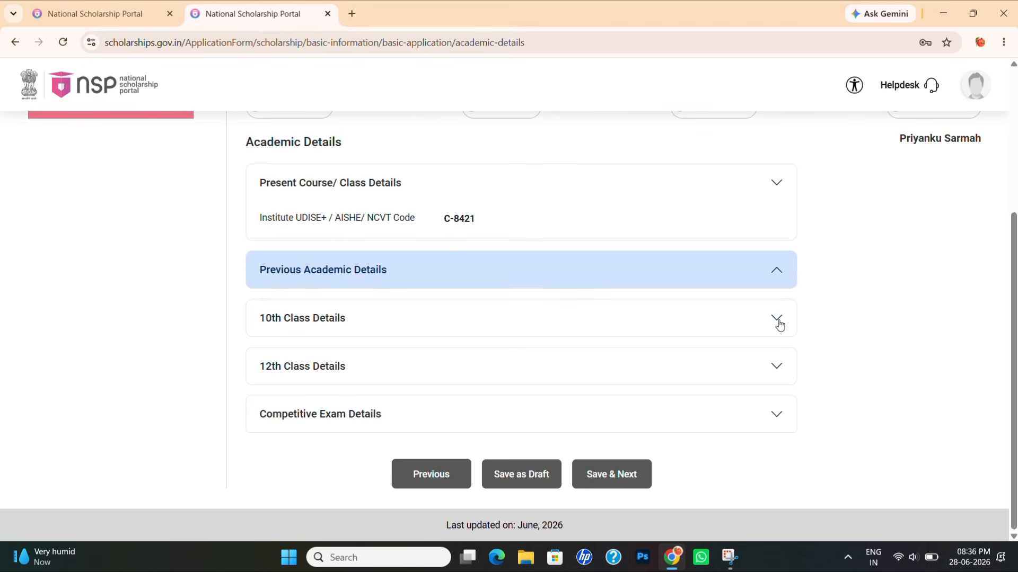
click(777, 319)
- Enter the 10th roll number and confirm it in the second roll field
scroll(618, 225, up, 4)
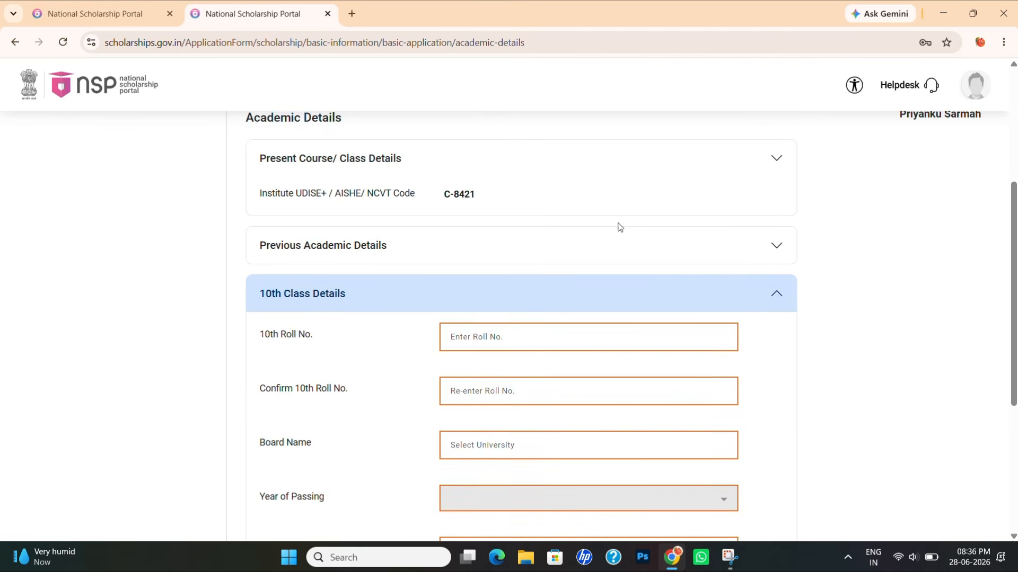
click(483, 326)
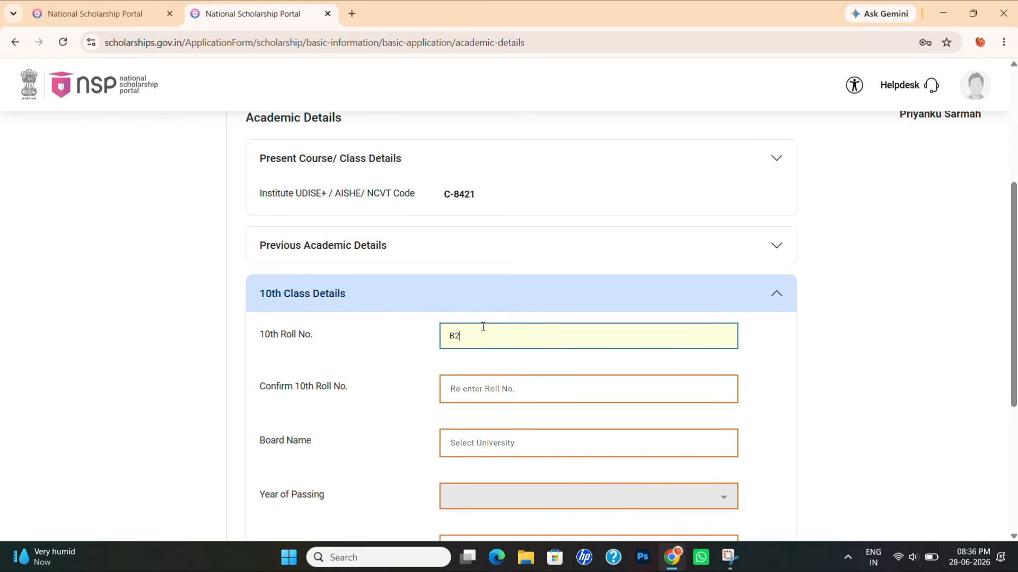
click(482, 389)
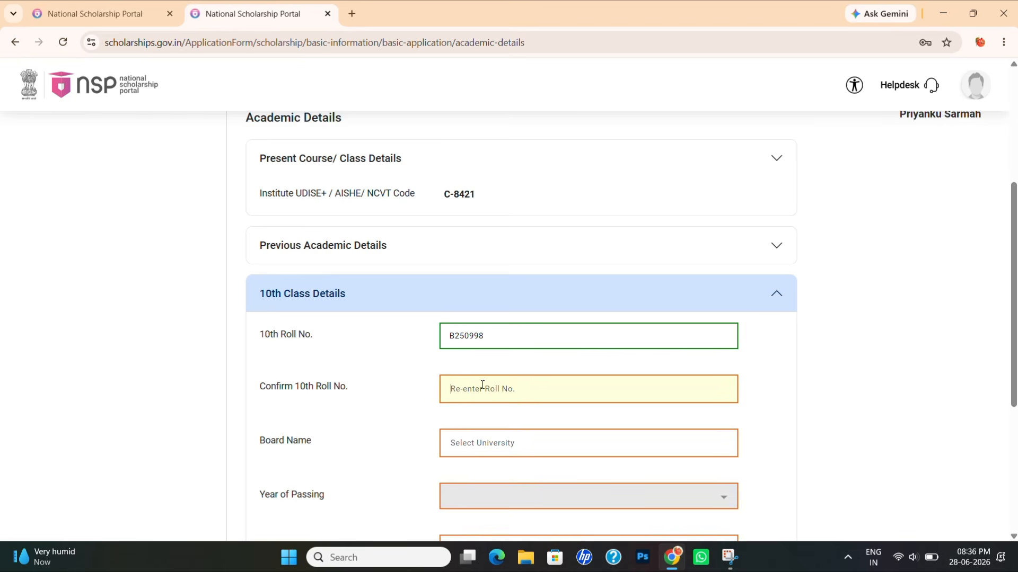
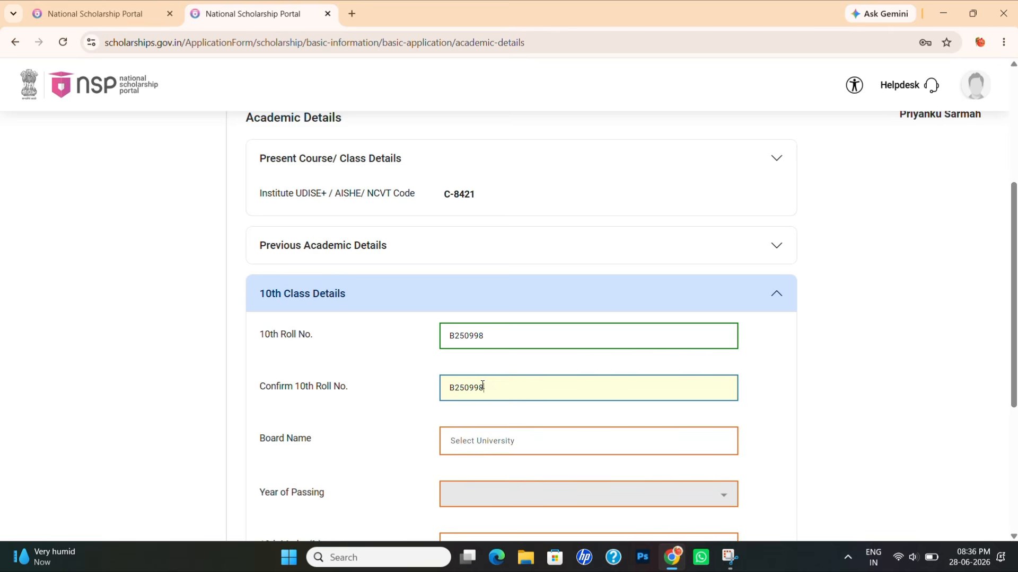
- Search 'ASS' and pick BOARD OF SECONDARY EDUCATION, ASSAM as the 10th board
click(468, 440)
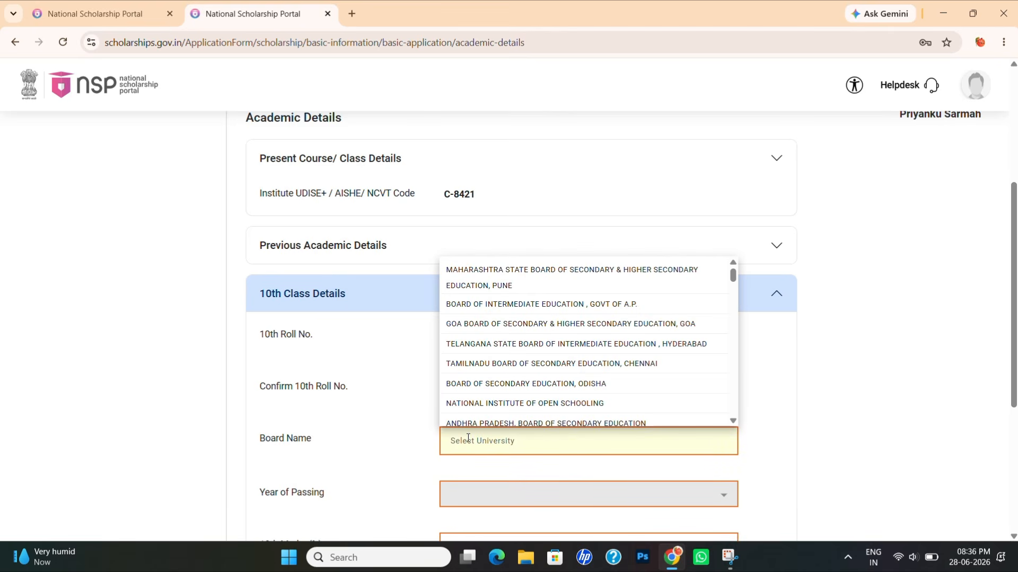
text(ASSAM)
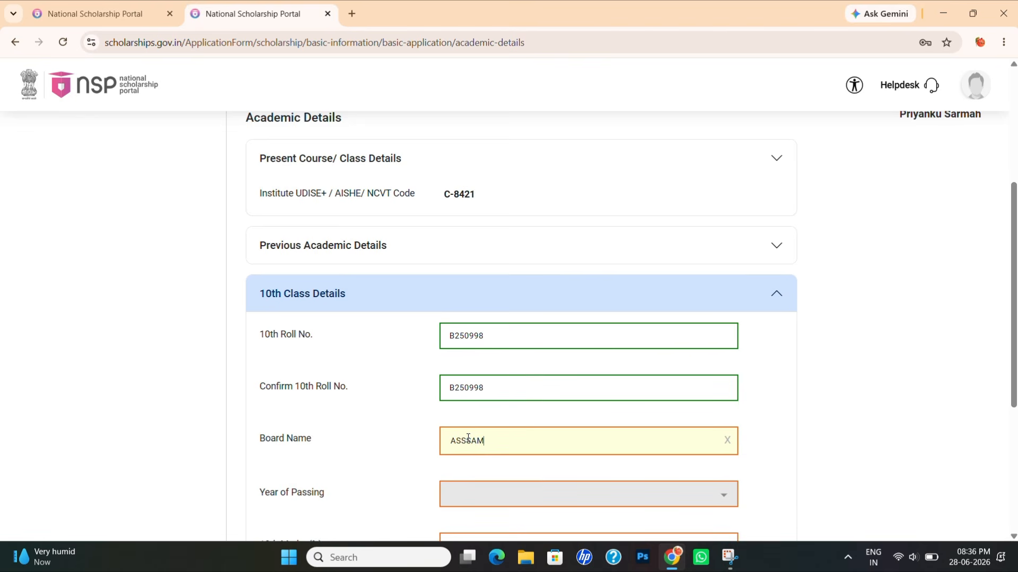
key(BackSpace)
key(BackSpace)
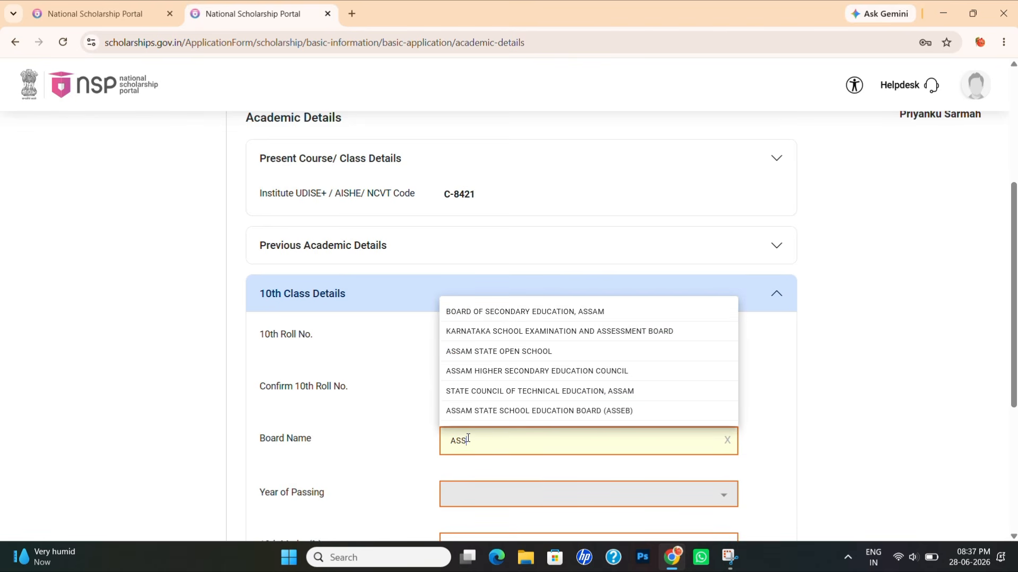
click(508, 313)
- Set the 10th passing year to 2021 and marks to 70 percent
scroll(480, 344, down, 2)
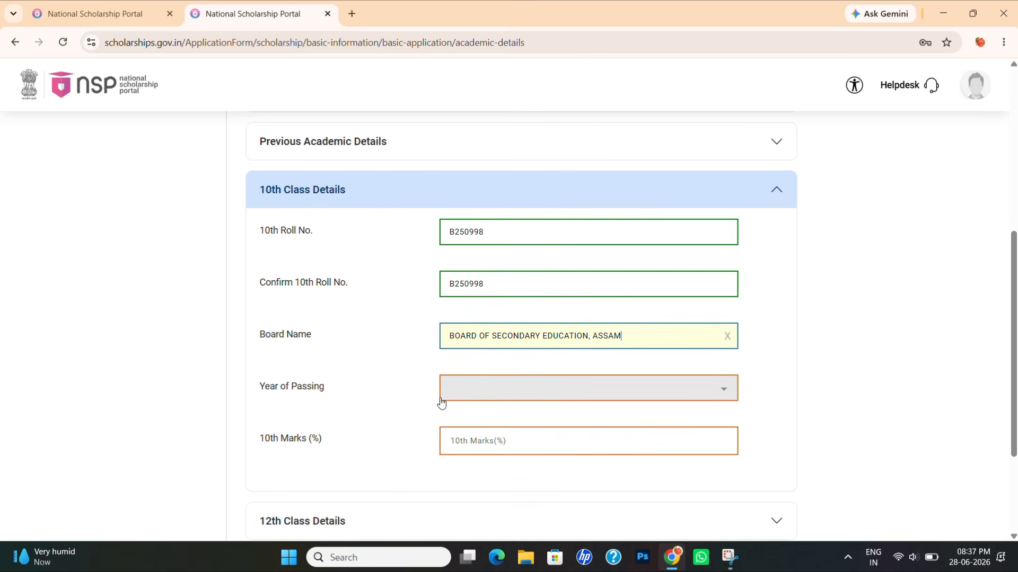
click(483, 387)
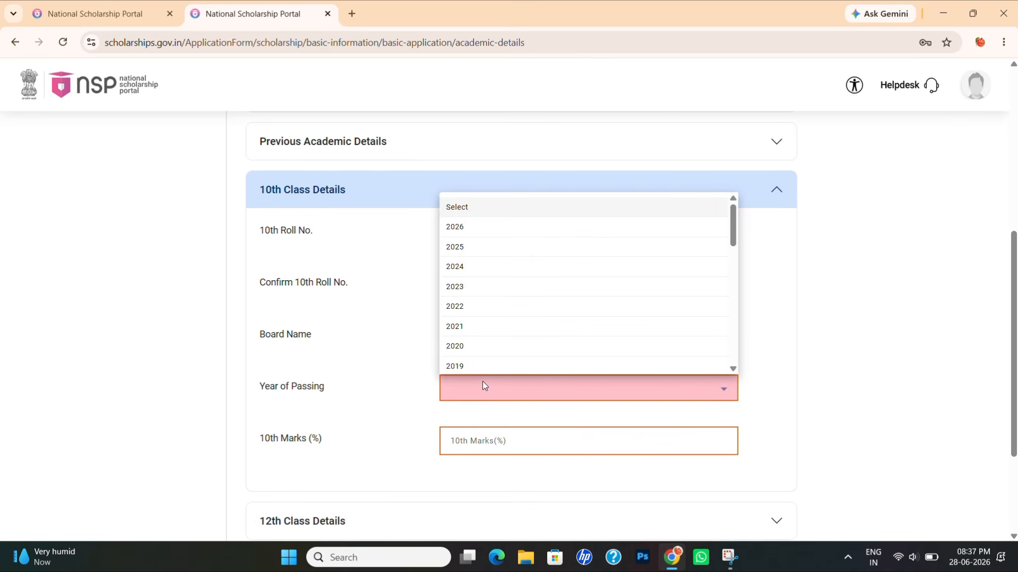
click(472, 326)
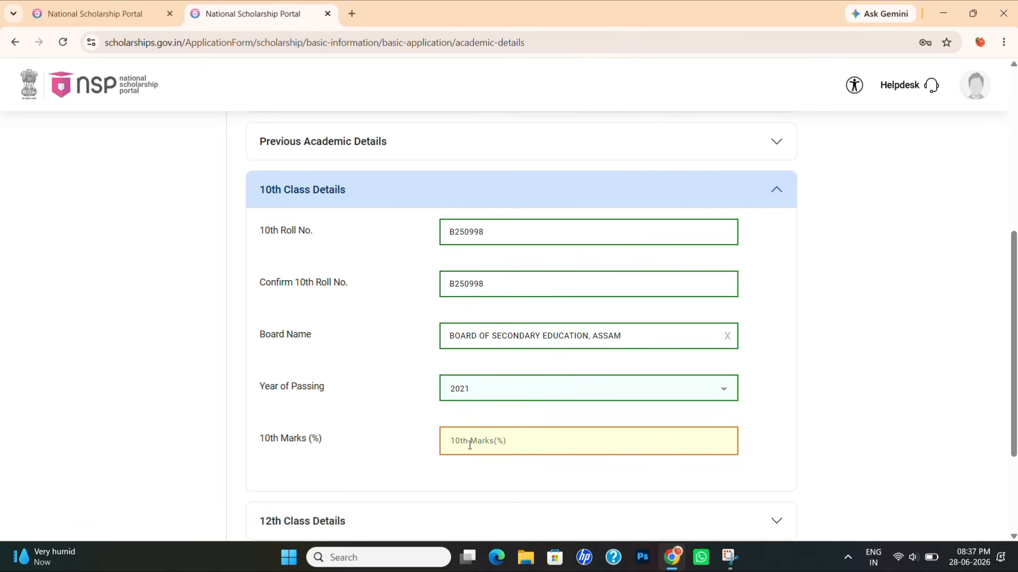
text(70)
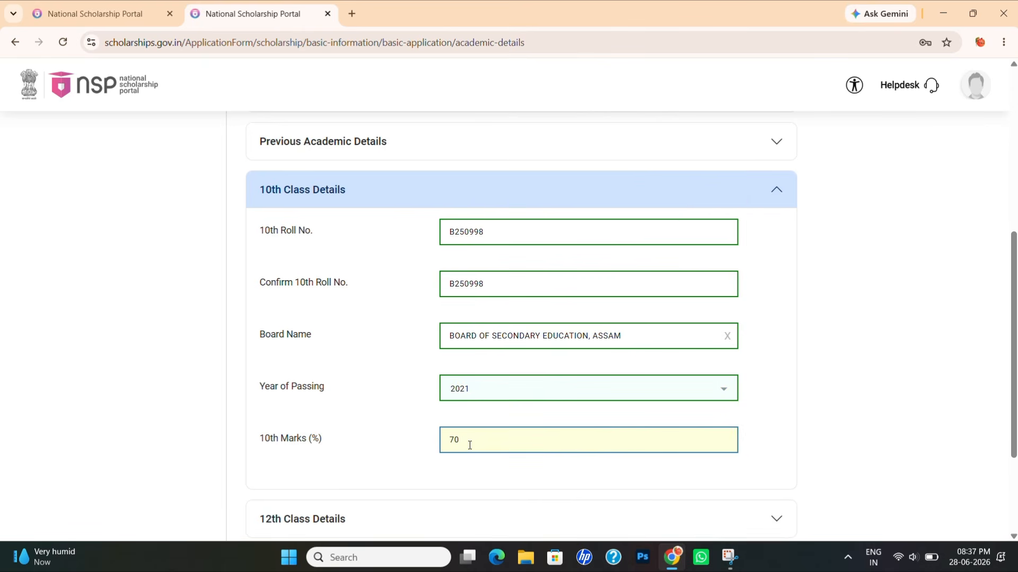
scroll(419, 475, down, 3)
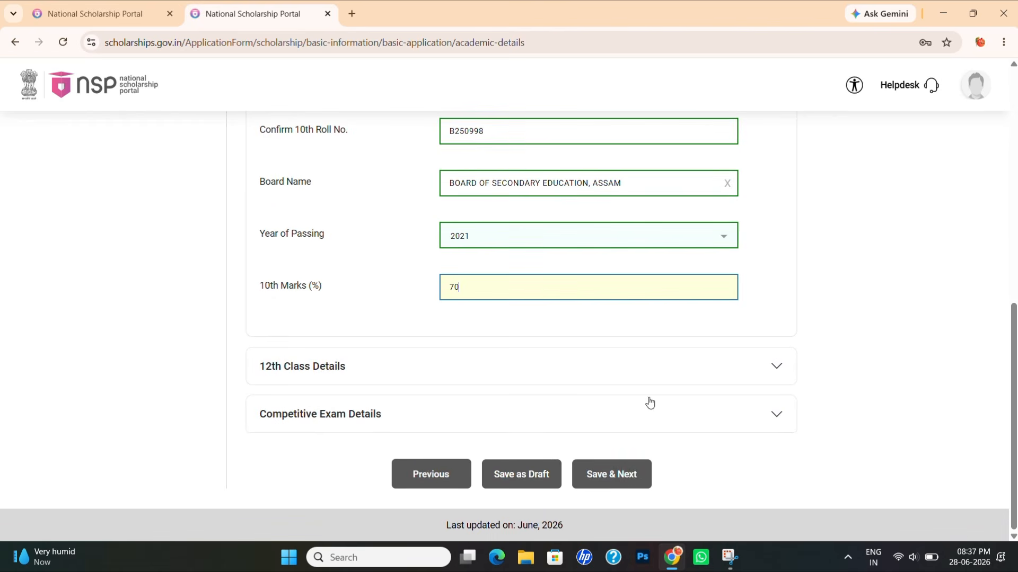
click(784, 376)
- Open 12th Class Details and enter the 12th roll number in both roll fields
click(784, 377)
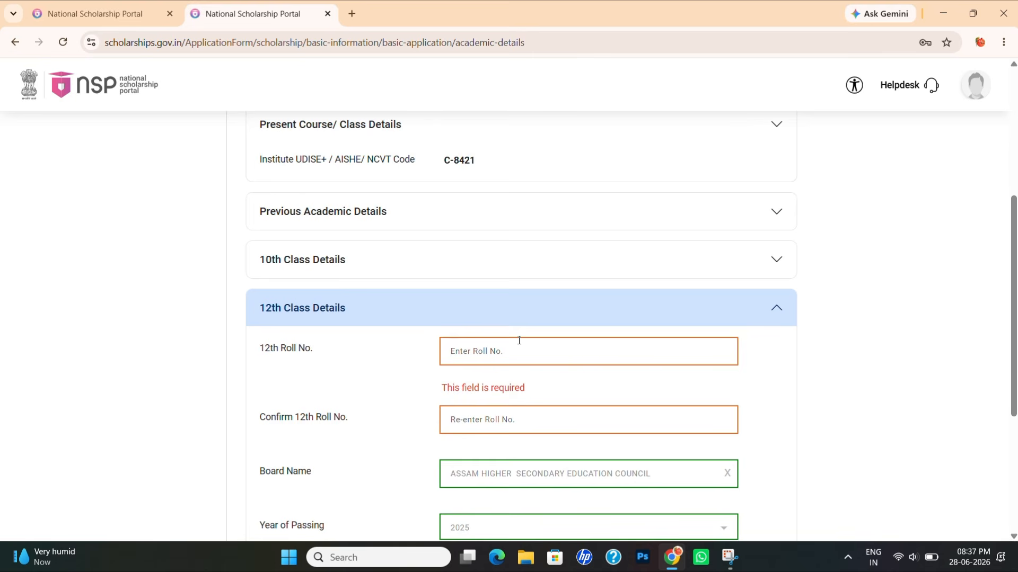
text(00987)
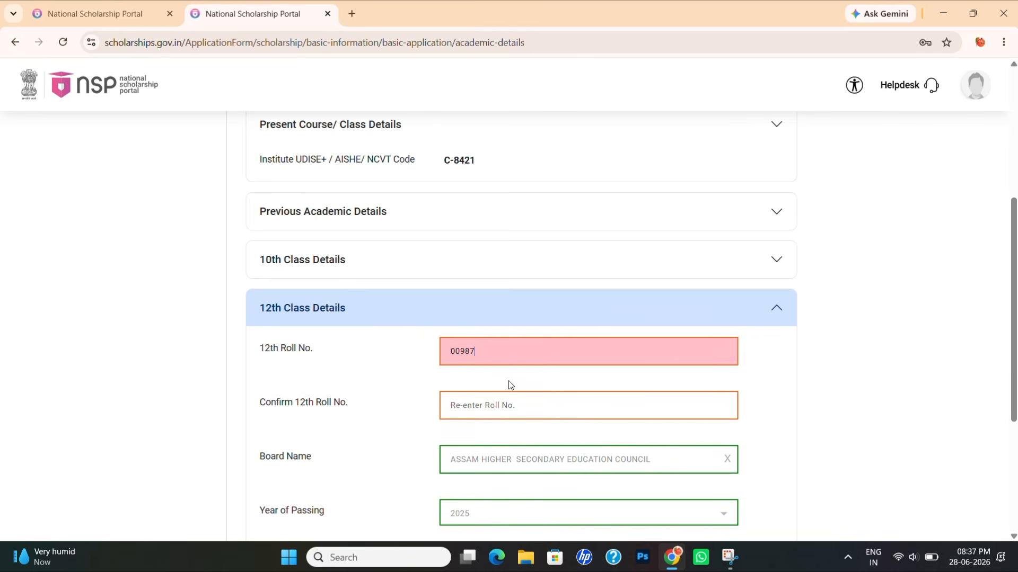
click(505, 409)
text(00987)
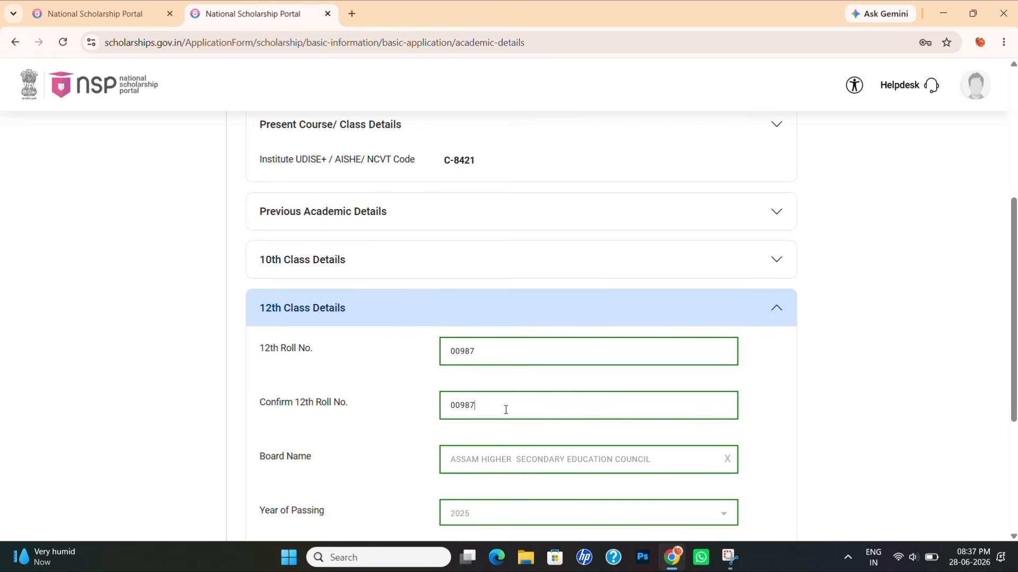
- Check the Competitive Exam Details section, then save the academic details with Save & Next
scroll(505, 409, down, 1)
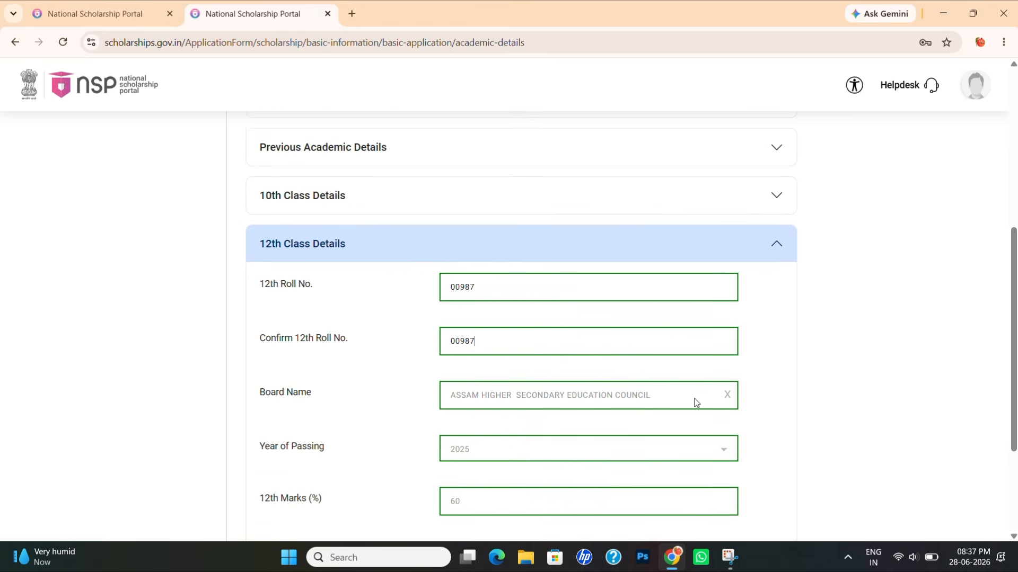
scroll(684, 408, down, 1)
scroll(573, 452, down, 2)
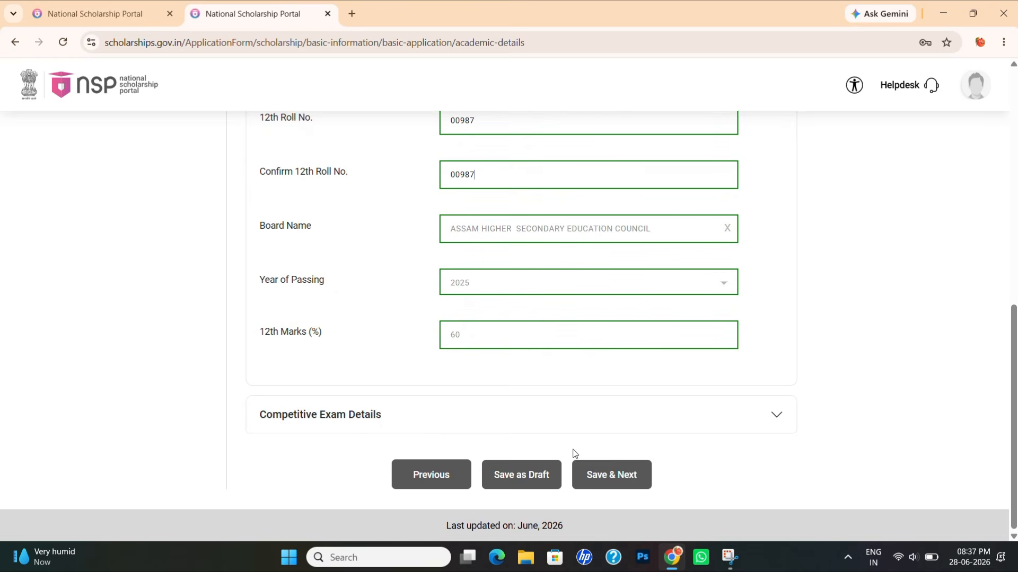
click(784, 412)
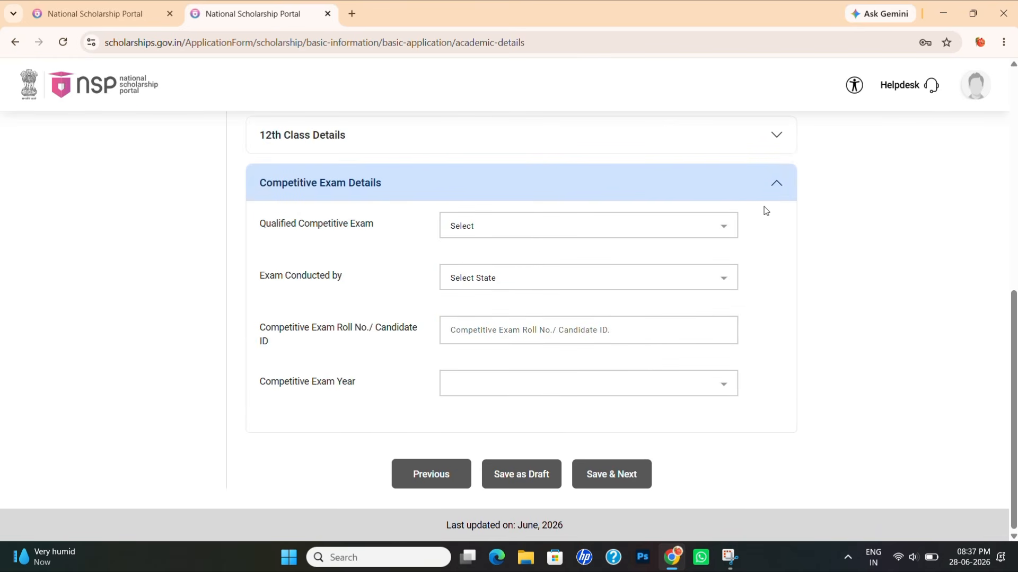
click(776, 189)
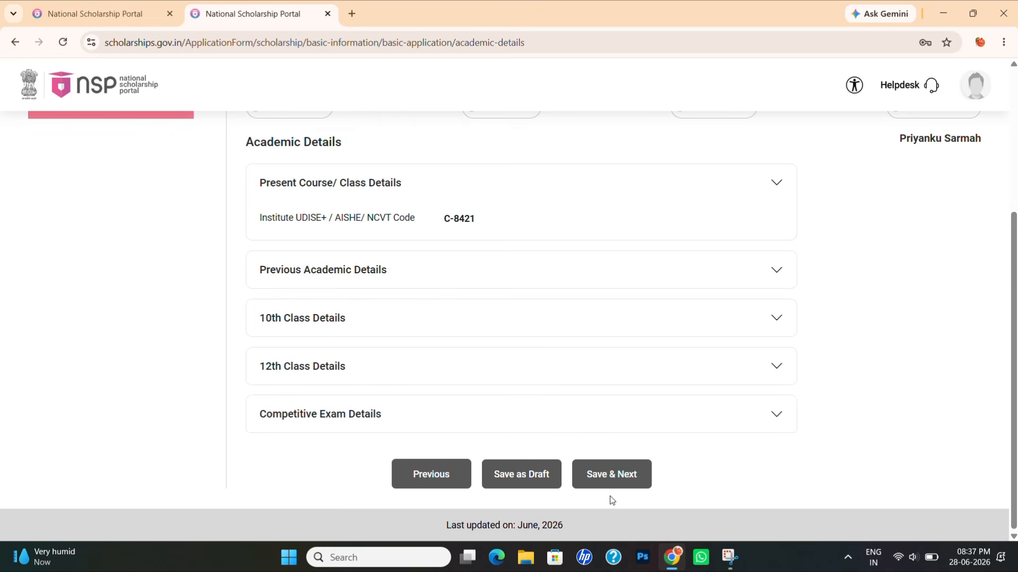
click(614, 477)
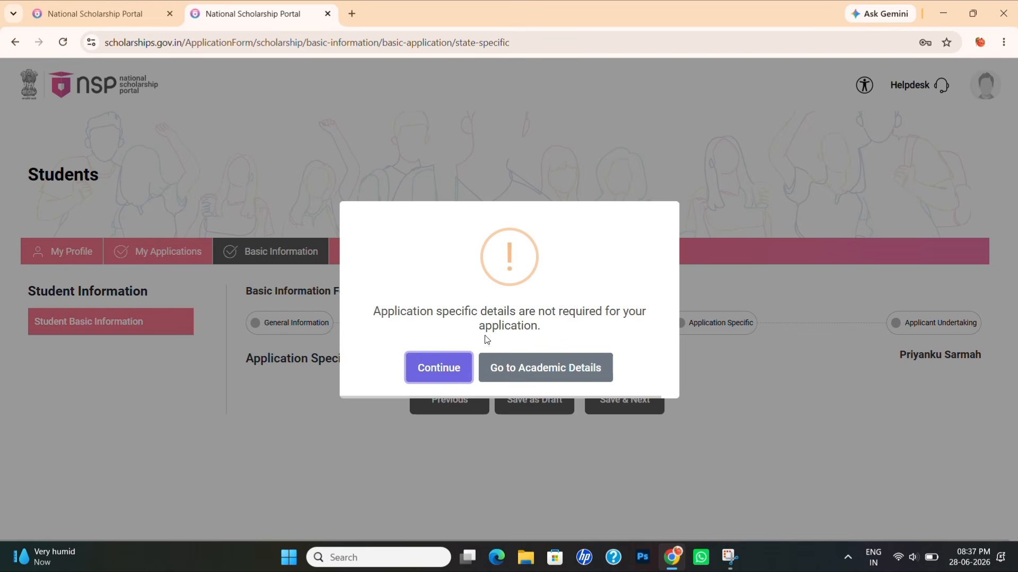
- Continue past the application-specific notice, then go back to the Academic Details step
click(456, 370)
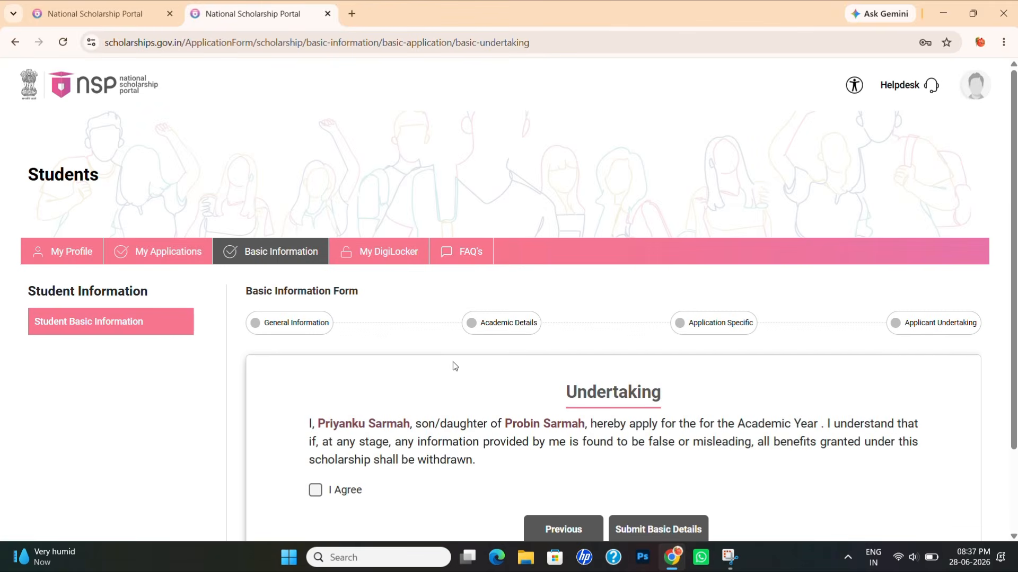
scroll(453, 361, down, 1)
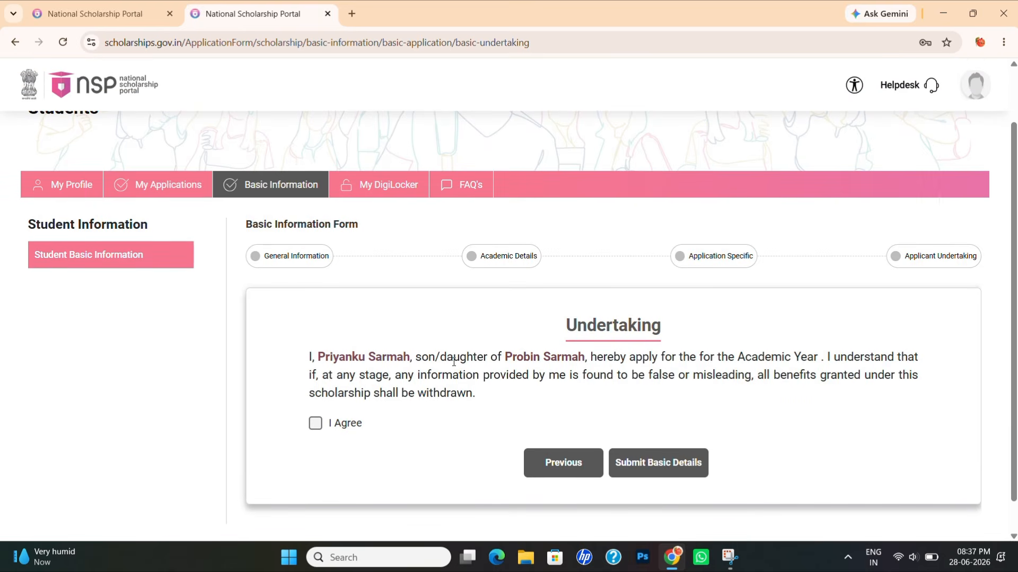
scroll(508, 371, down, 1)
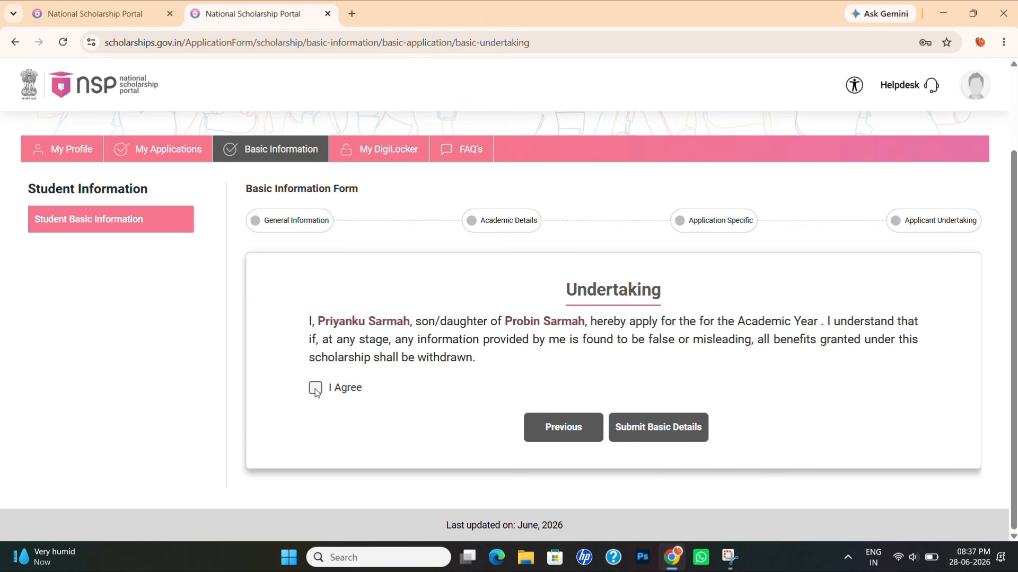
click(580, 433)
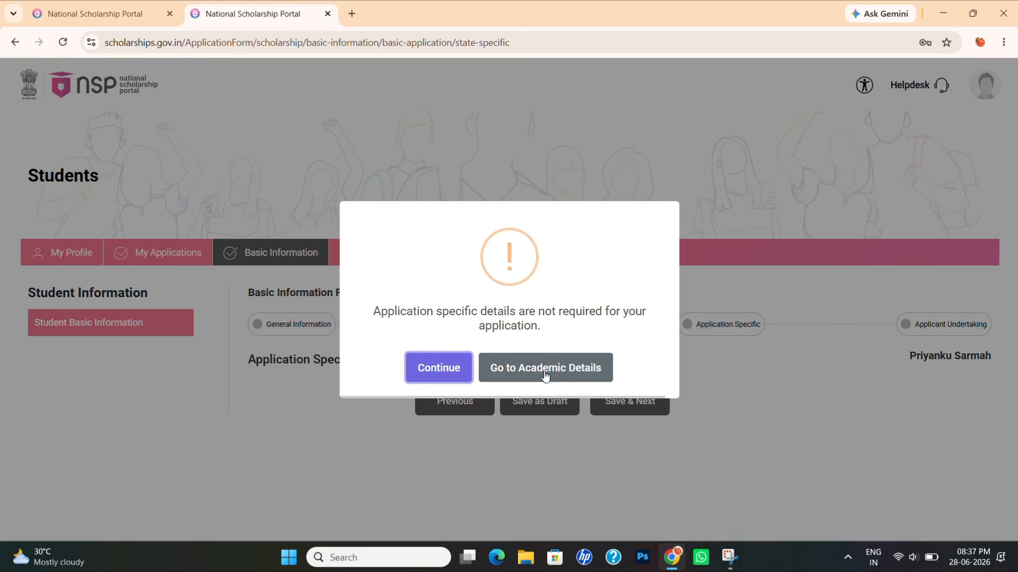
click(545, 371)
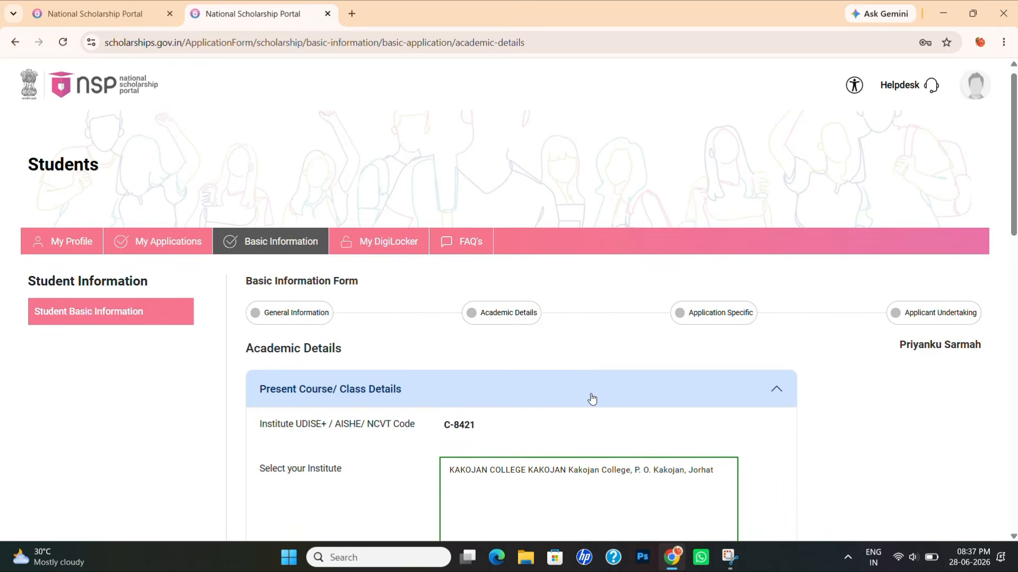
- Save the academic details again and continue to the Applicant Undertaking
scroll(592, 399, down, 5)
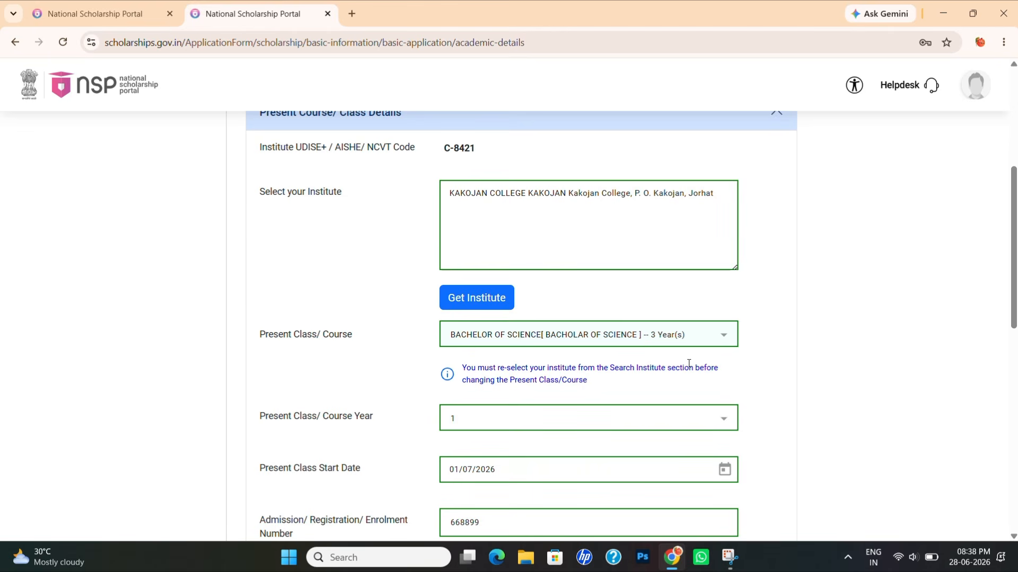
scroll(689, 364, down, 9)
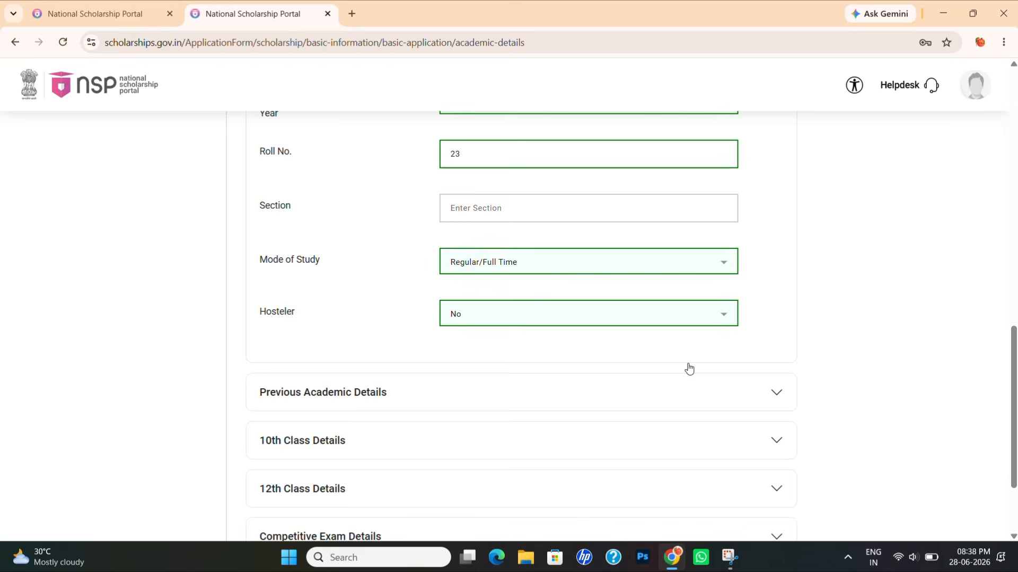
scroll(688, 368, down, 3)
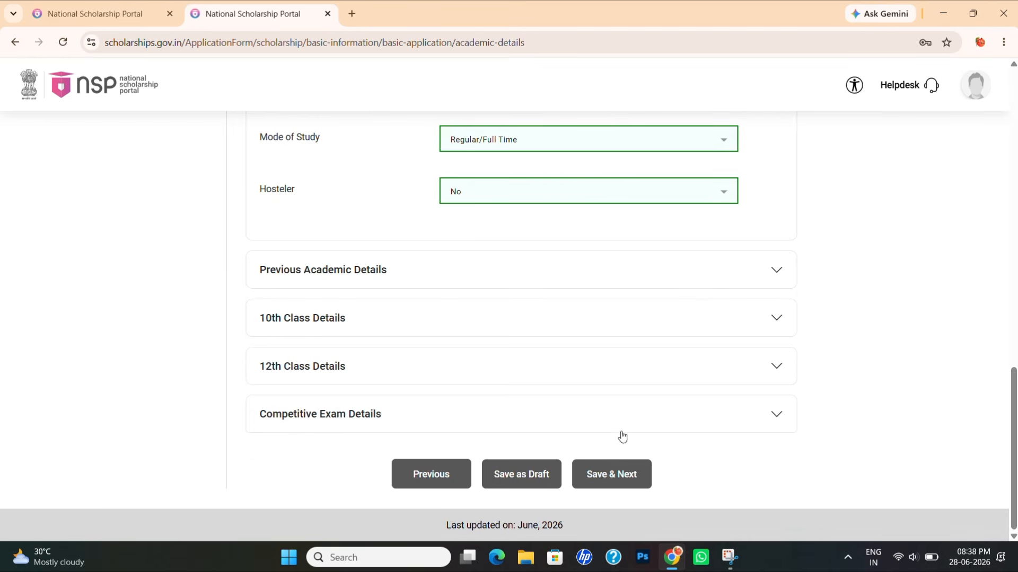
click(609, 472)
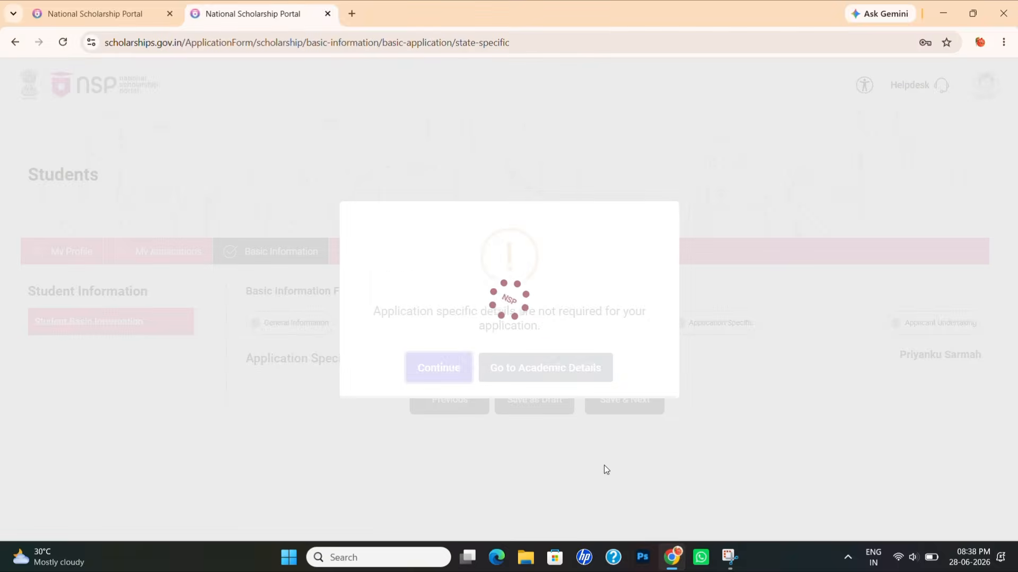
click(438, 366)
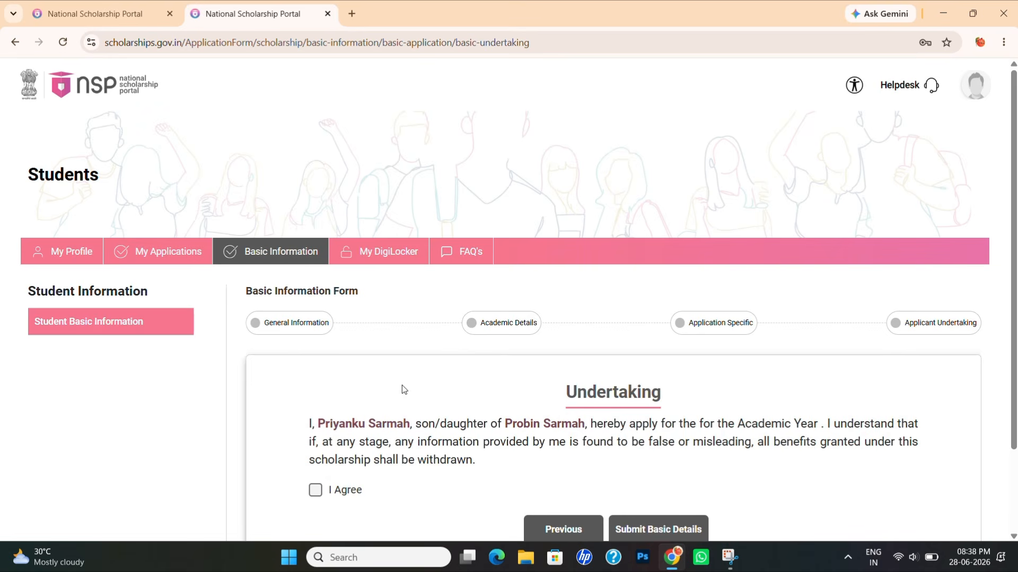
- Tick I Agree, submit the basic details, confirm with Yes and dismiss the success message
click(316, 490)
scroll(695, 359, down, 3)
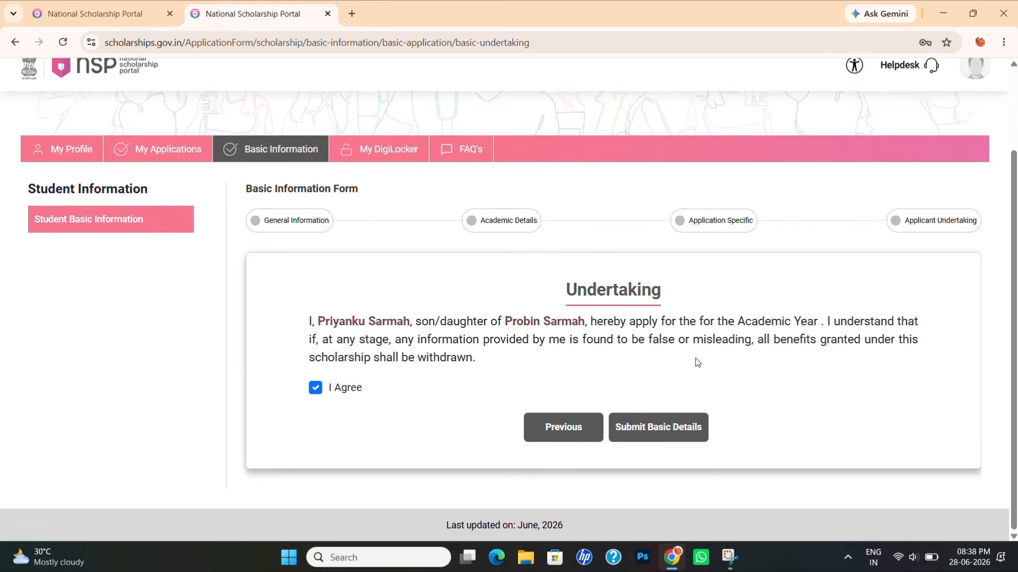
click(650, 424)
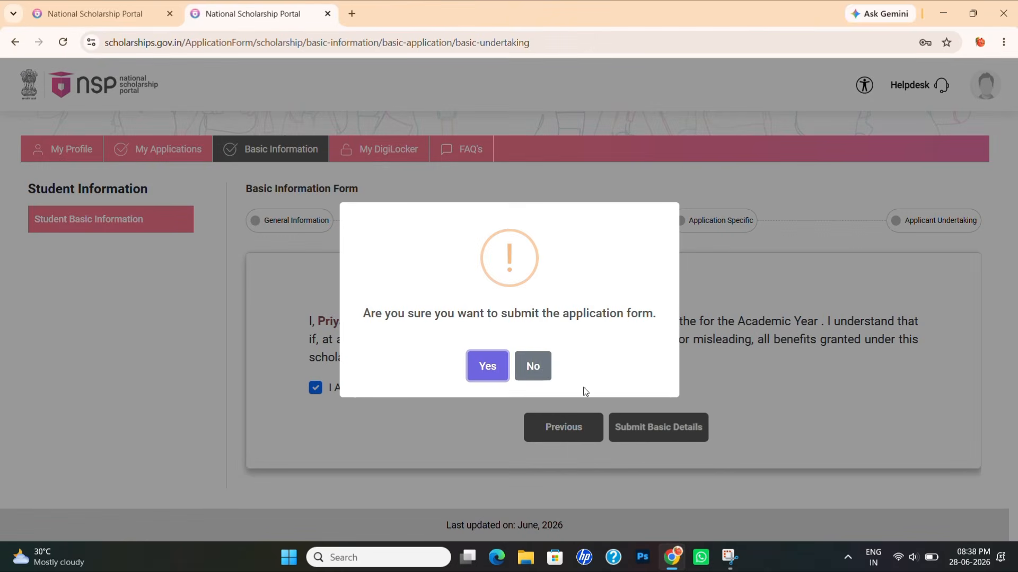
click(496, 370)
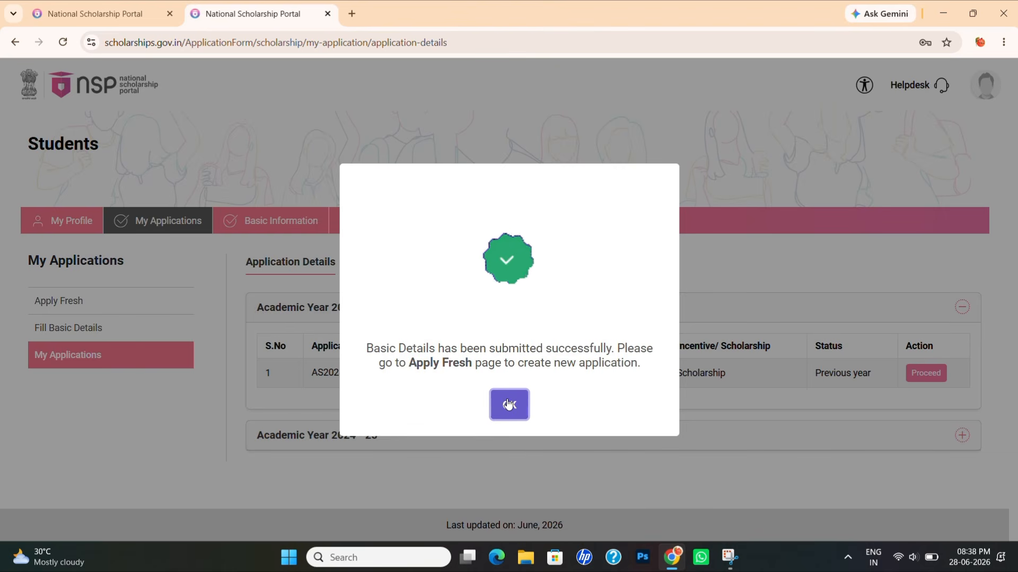
click(508, 405)
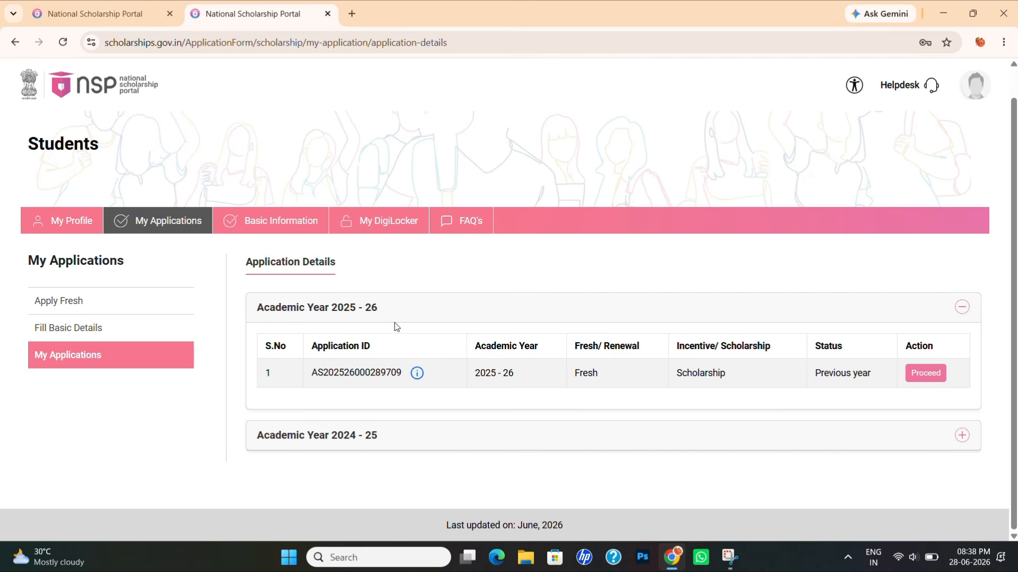
- Start Apply Fresh and accept both guideline checkboxes with I Agree
click(51, 301)
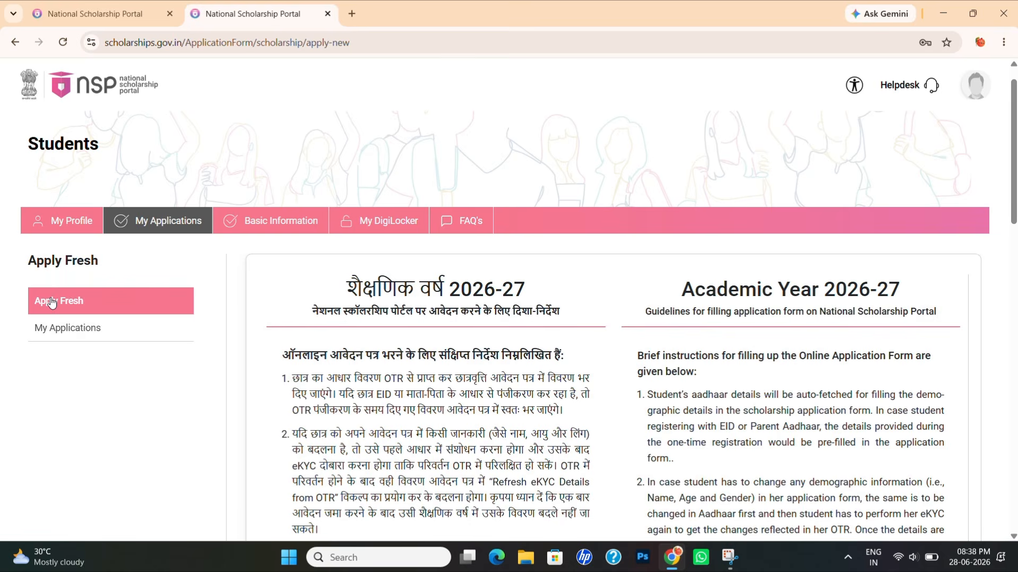
scroll(440, 330, down, 3)
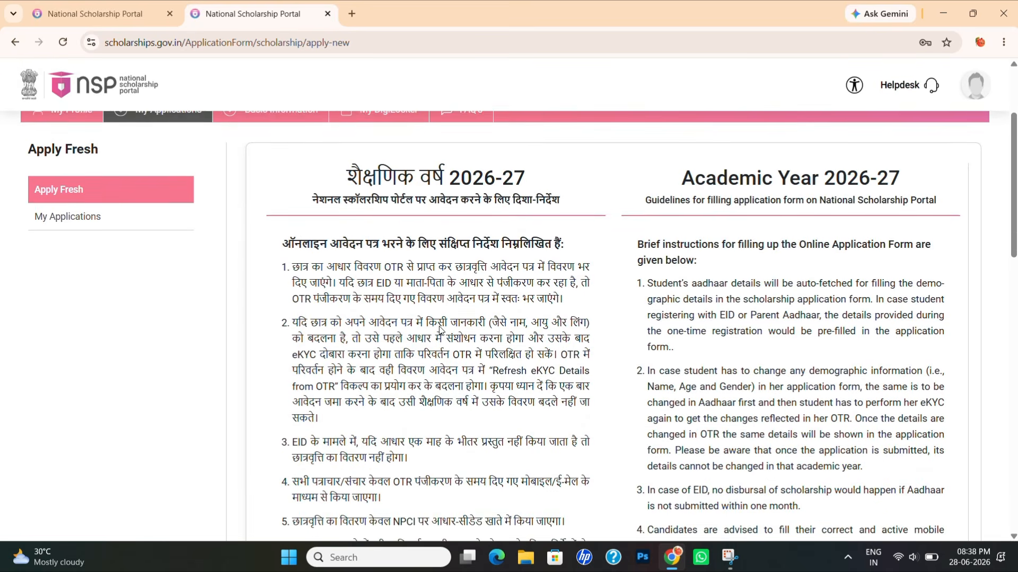
scroll(439, 330, down, 10)
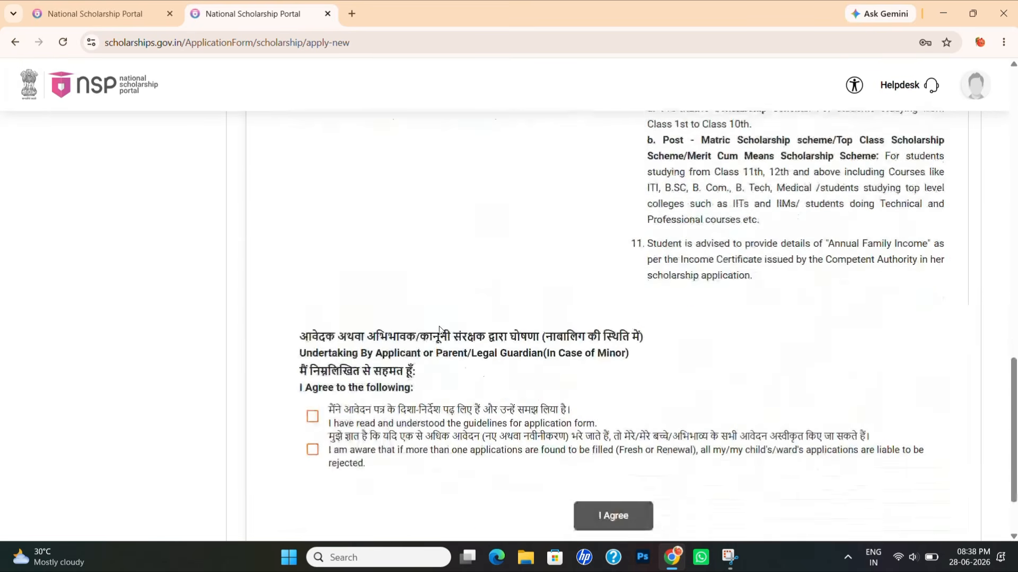
scroll(439, 330, down, 2)
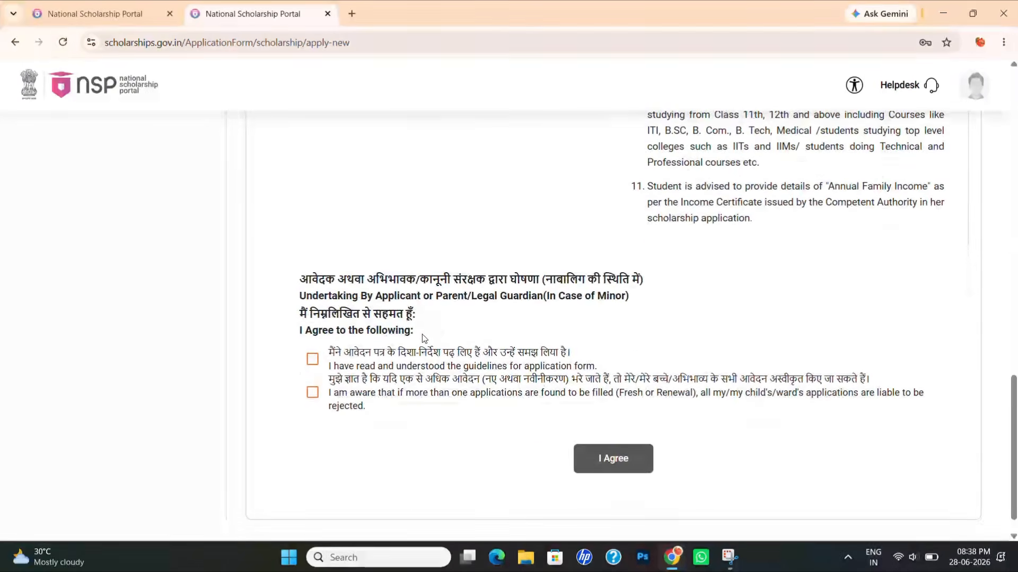
click(312, 360)
click(312, 392)
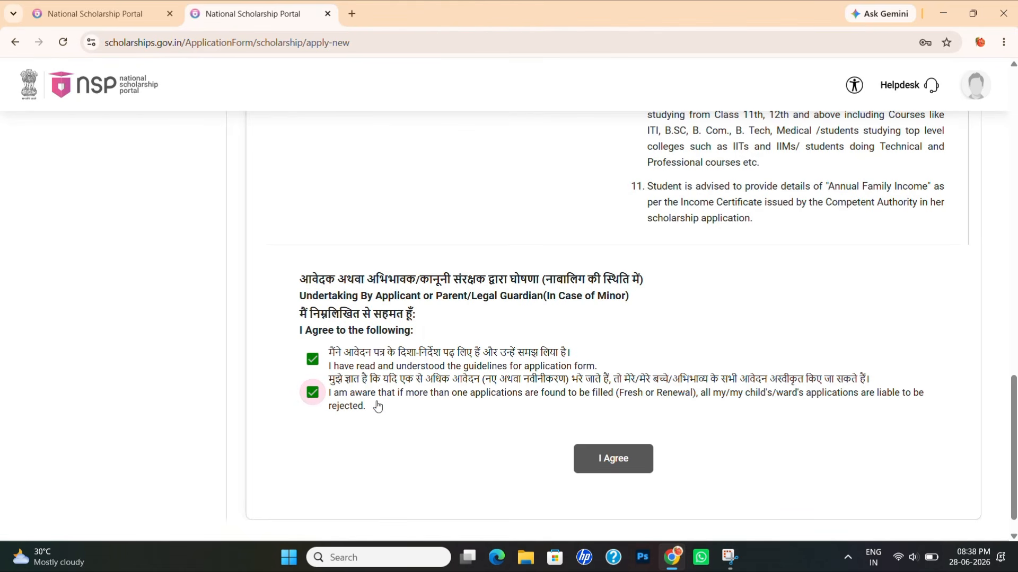
click(625, 459)
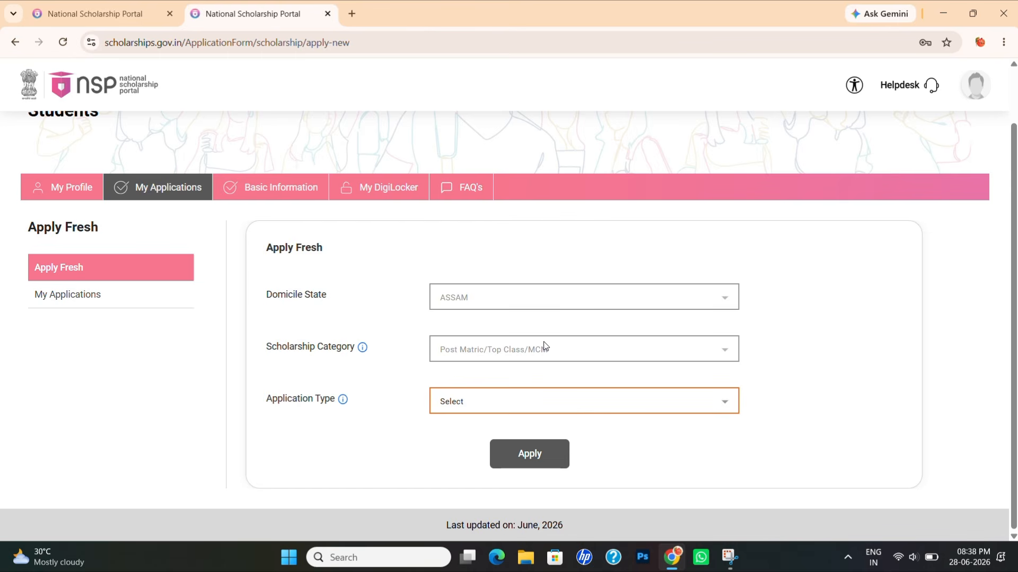
- Choose Scholarship as the application type, apply, and confirm the warning and success dialogs
click(507, 399)
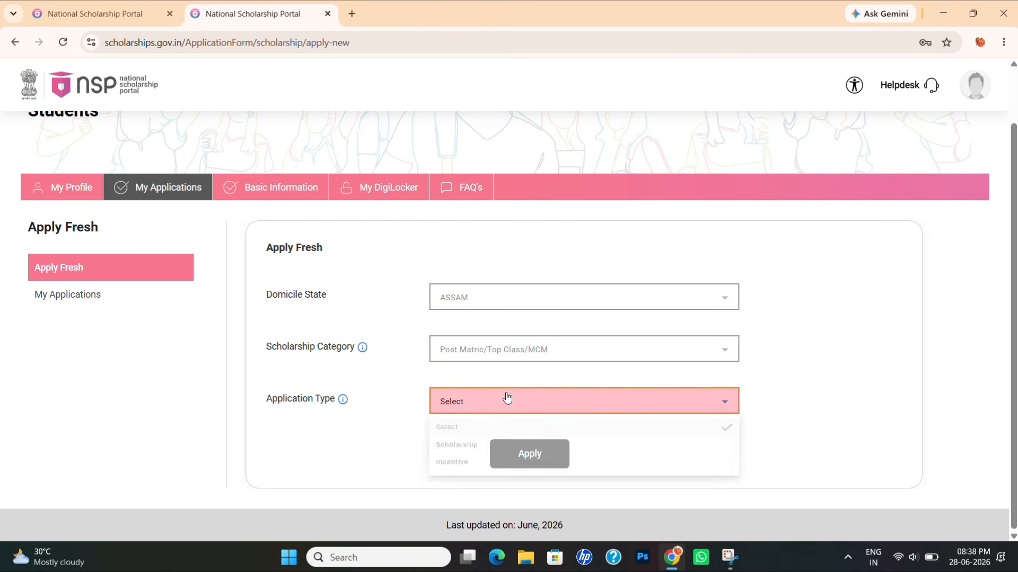
click(473, 449)
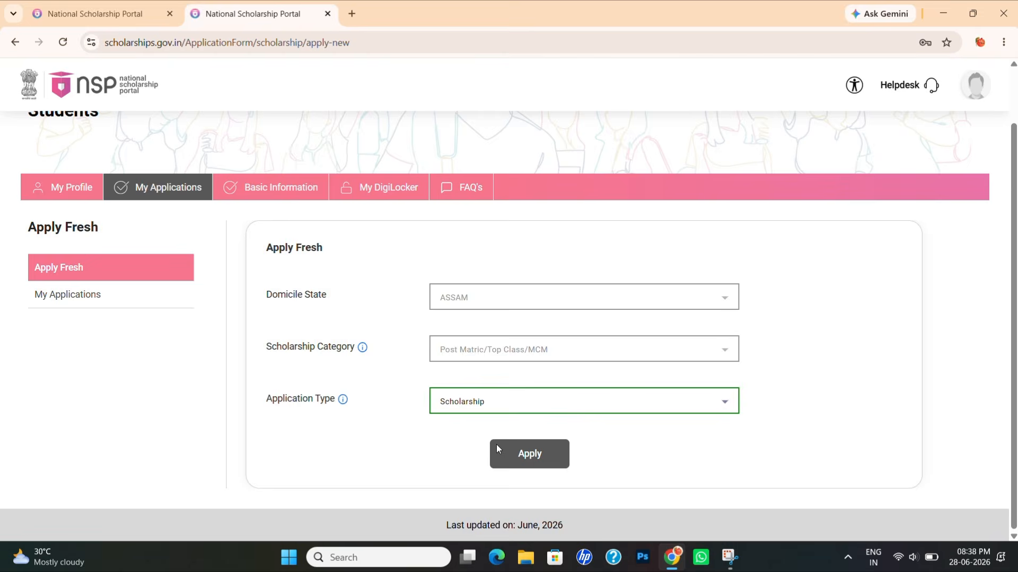
click(523, 450)
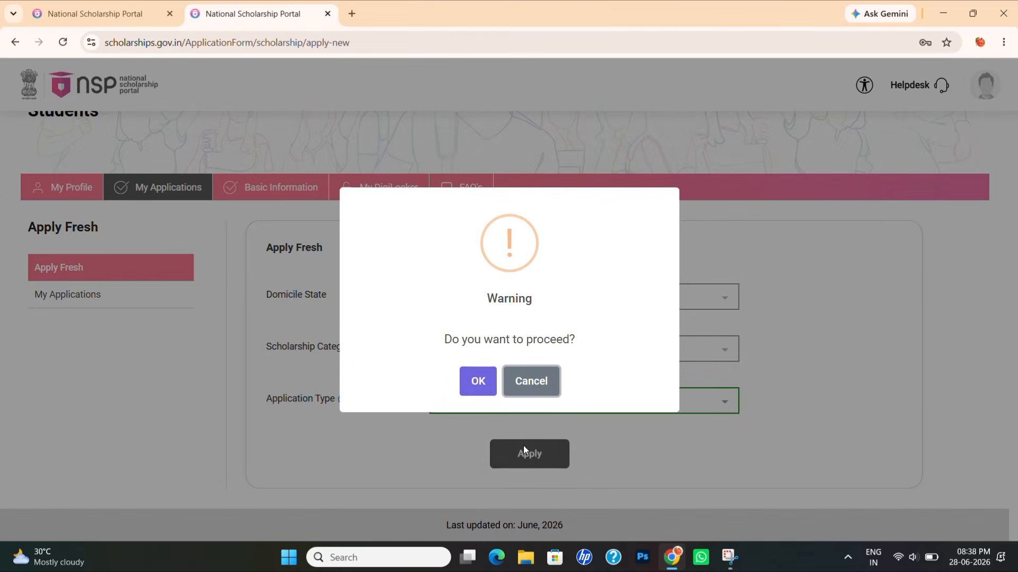
click(484, 383)
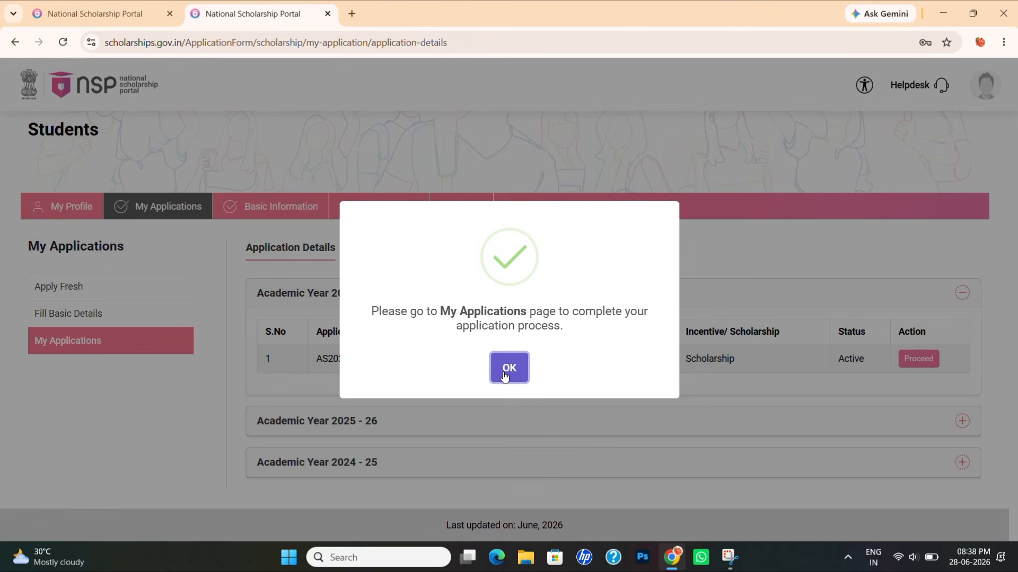
click(496, 374)
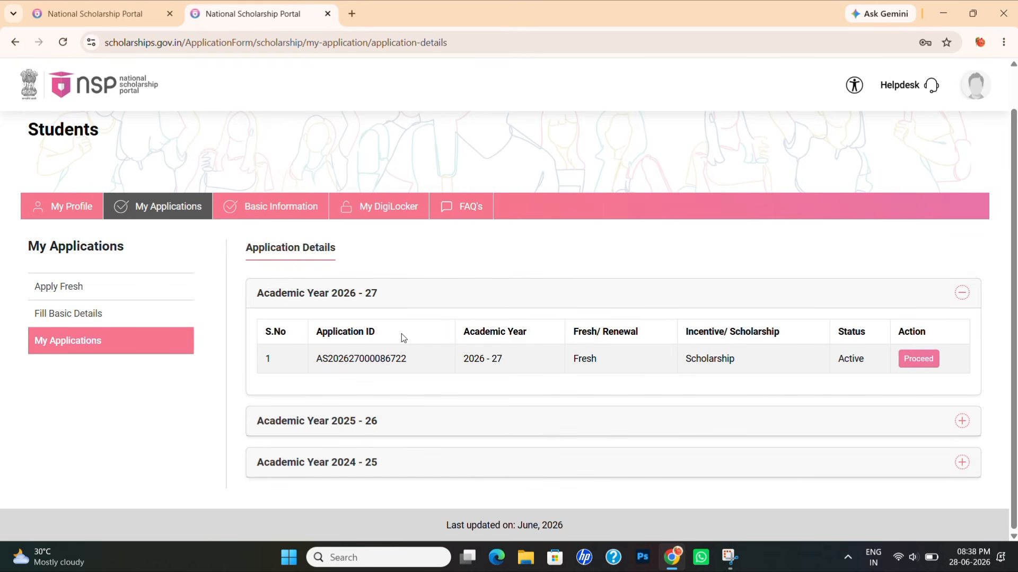
click(925, 358)
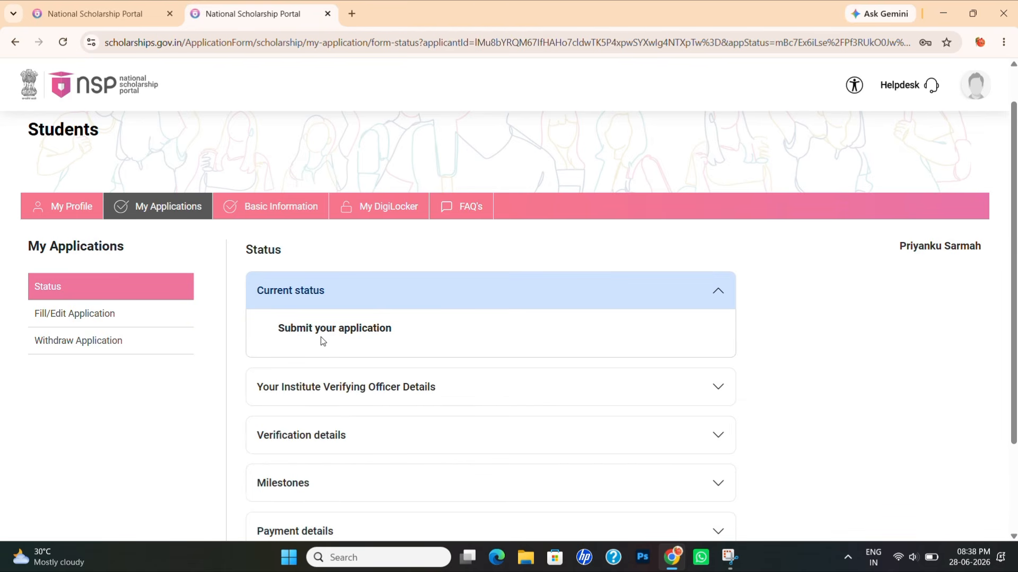
scroll(455, 326, down, 1)
scroll(456, 327, down, 1)
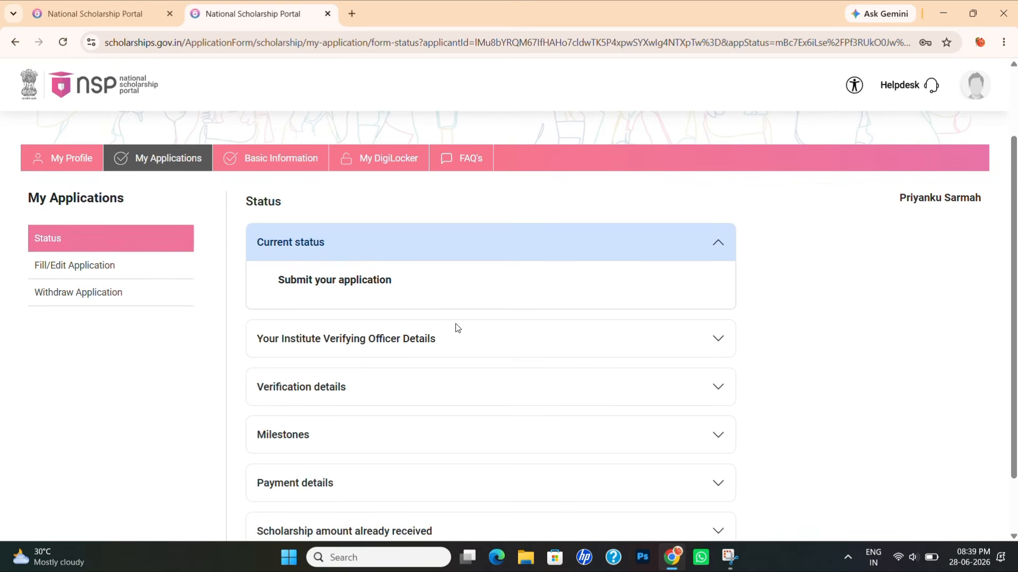
scroll(456, 328, down, 1)
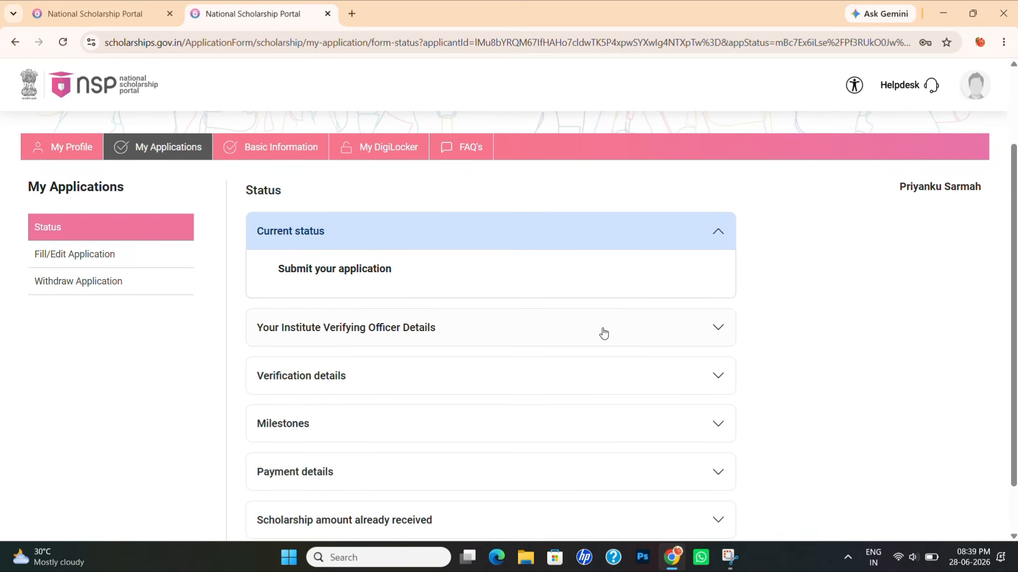
click(719, 330)
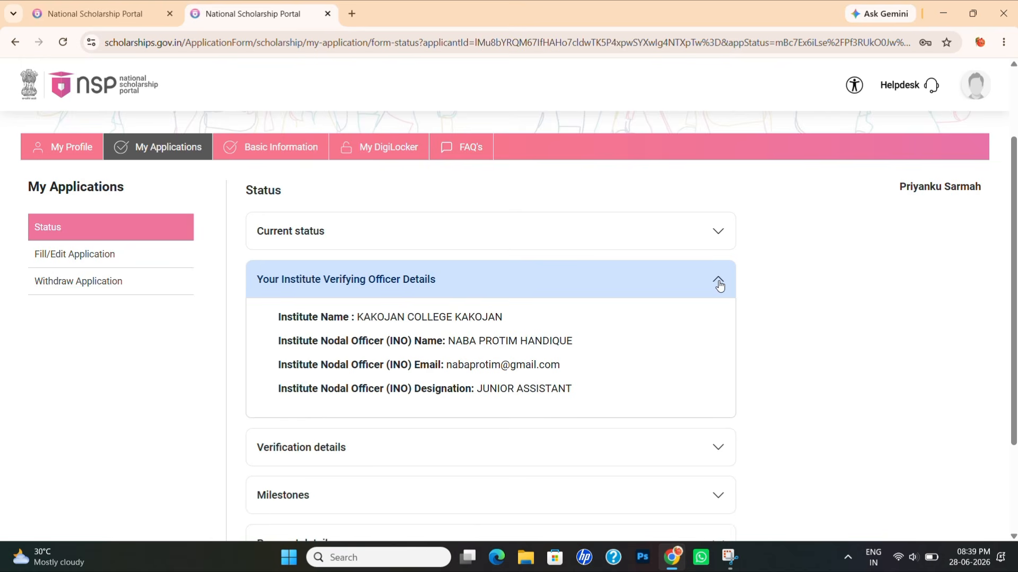
click(719, 286)
click(719, 327)
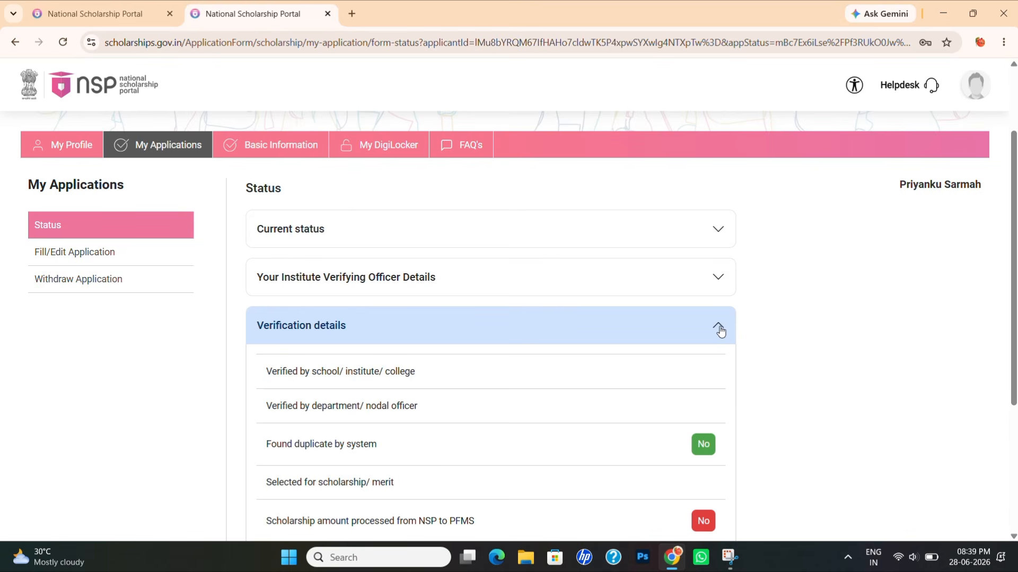
click(720, 330)
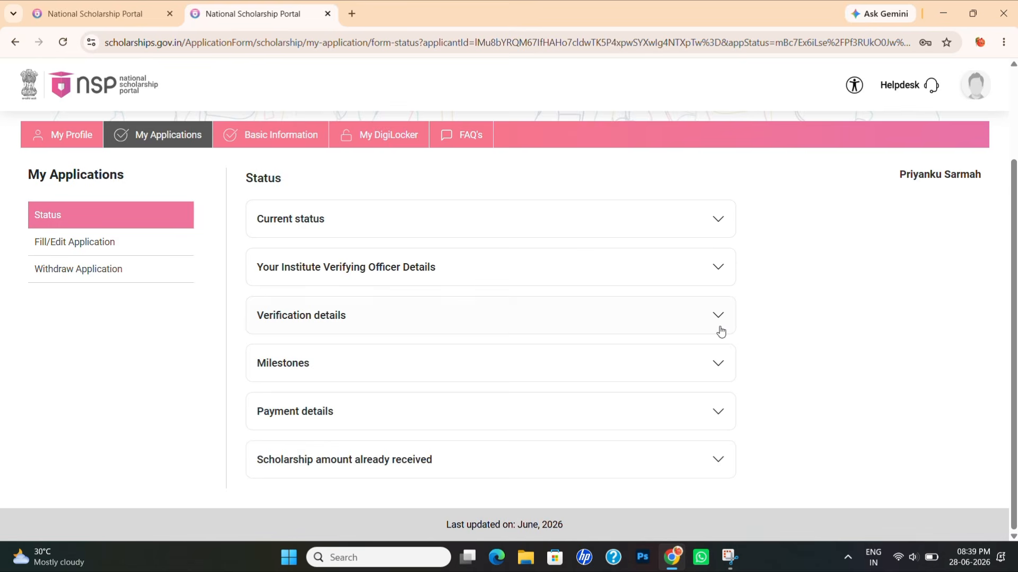
click(716, 367)
click(716, 369)
click(718, 417)
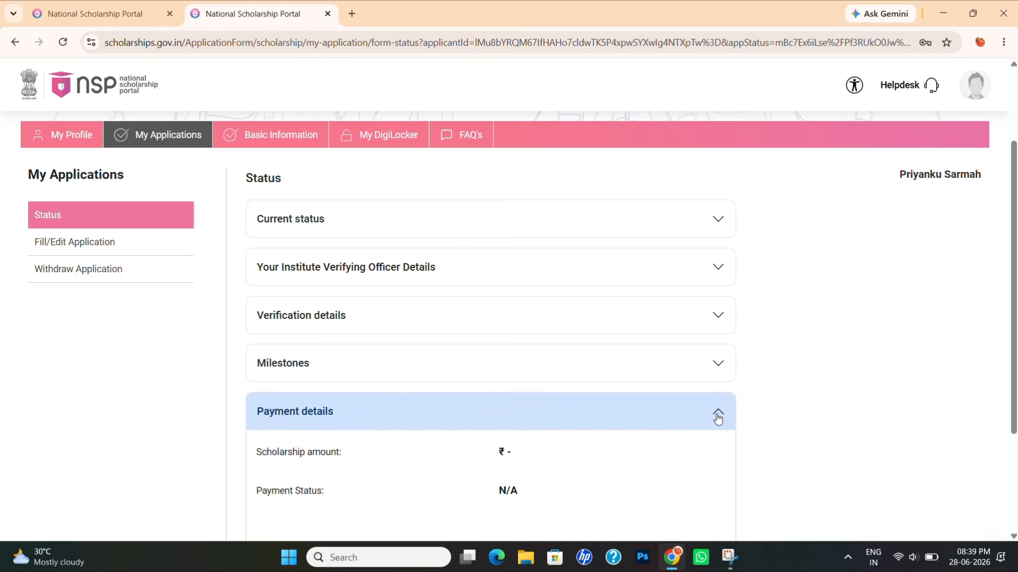
click(718, 417)
scroll(718, 419, up, 3)
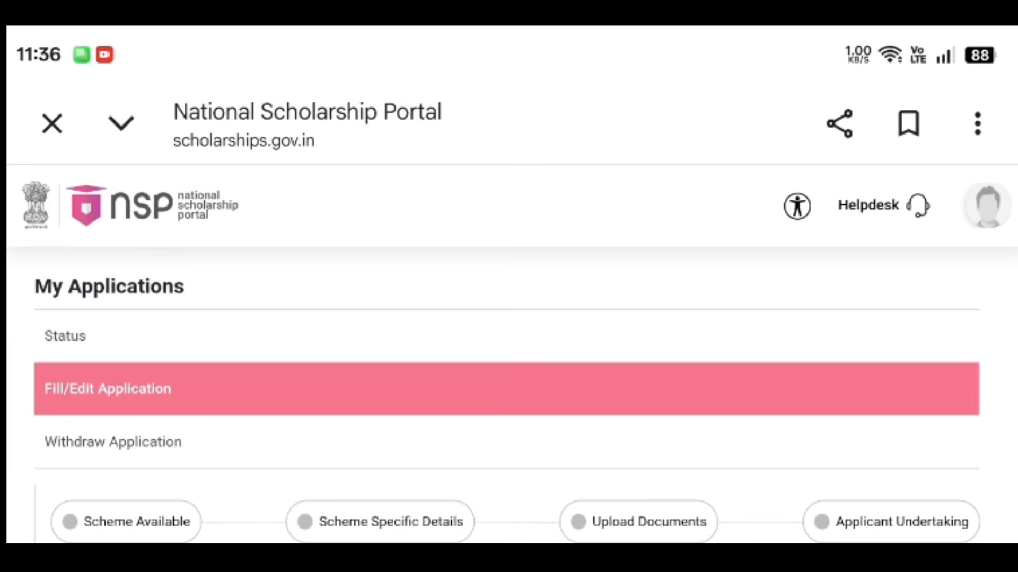
- Select and save the POST MATRIC SCHOLARSHIP TO OBC STUDENTS - ASSAM scheme
scroll(509, 355, down, 5)
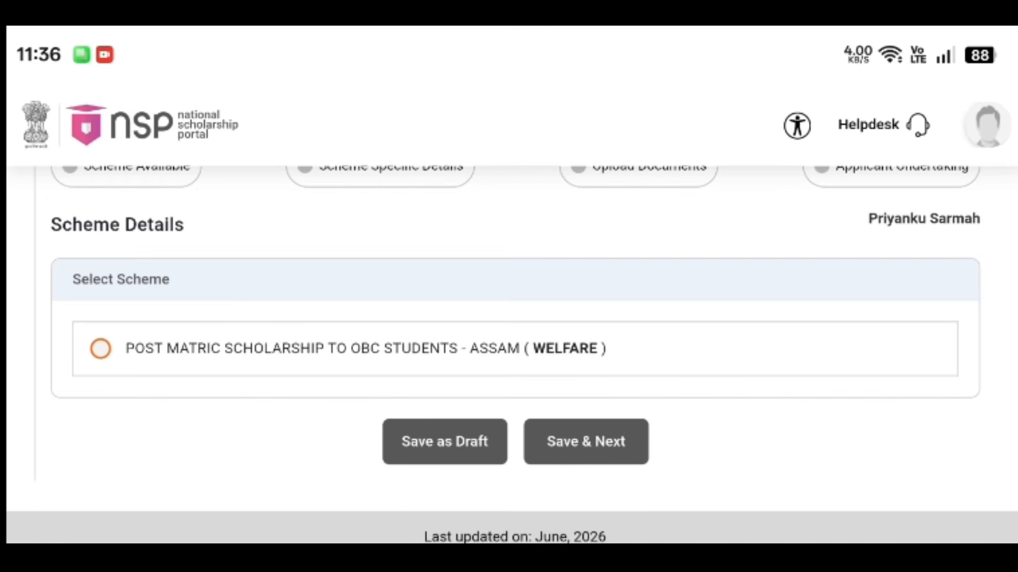
click(101, 349)
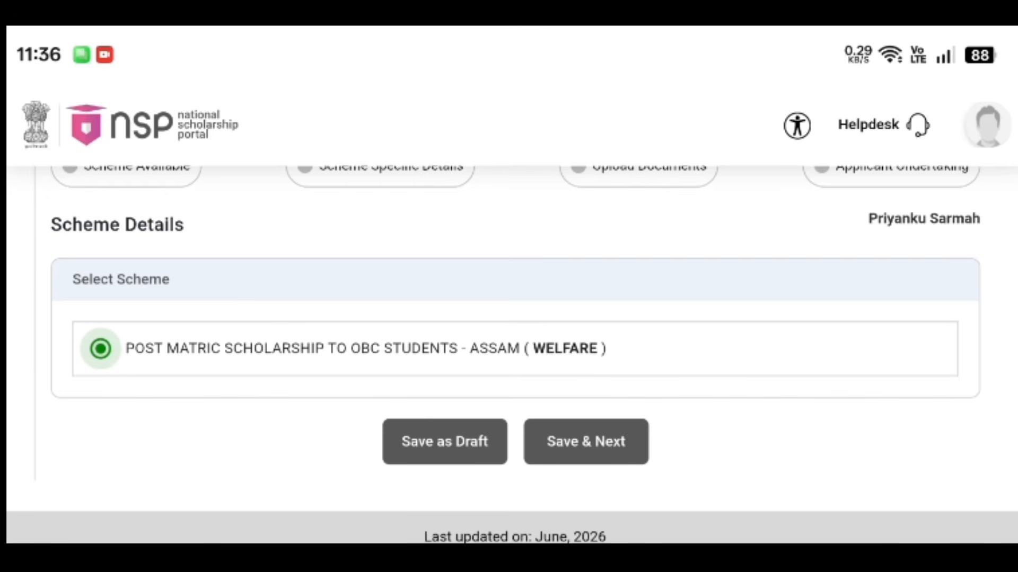
click(585, 442)
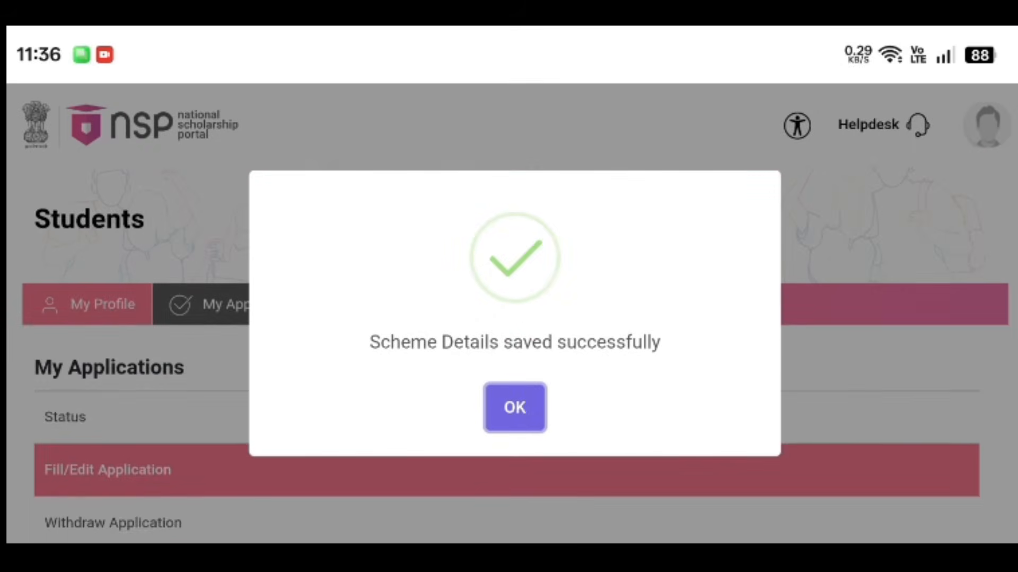
click(515, 408)
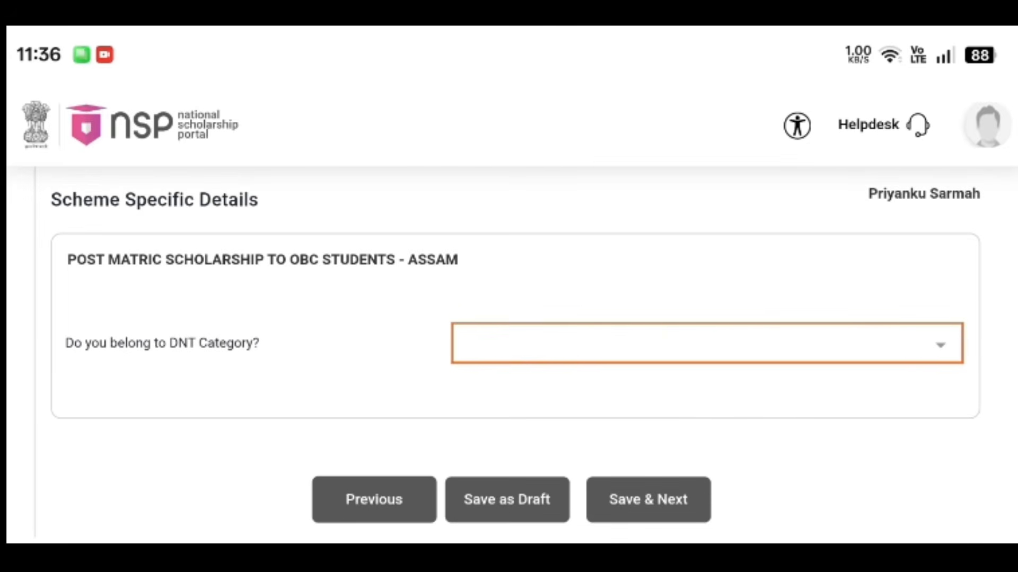
- Answer No to the DNT Category question and save the scheme-specific details
click(707, 344)
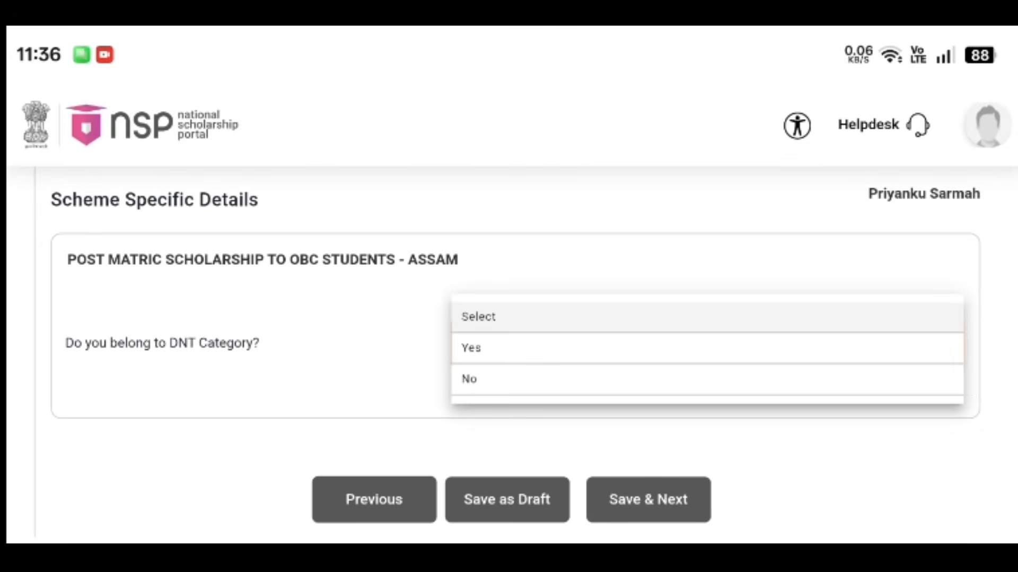
click(659, 379)
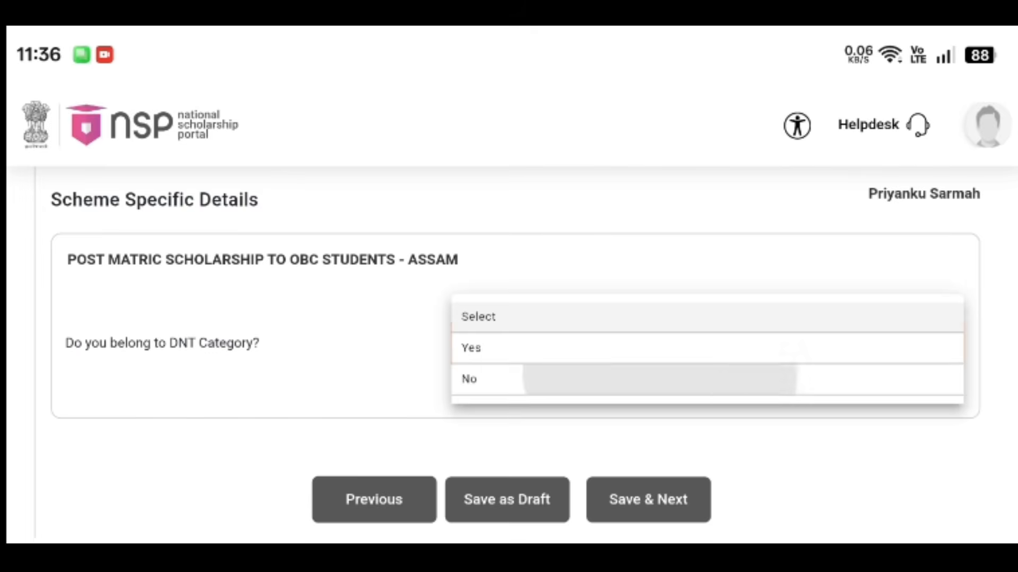
click(648, 499)
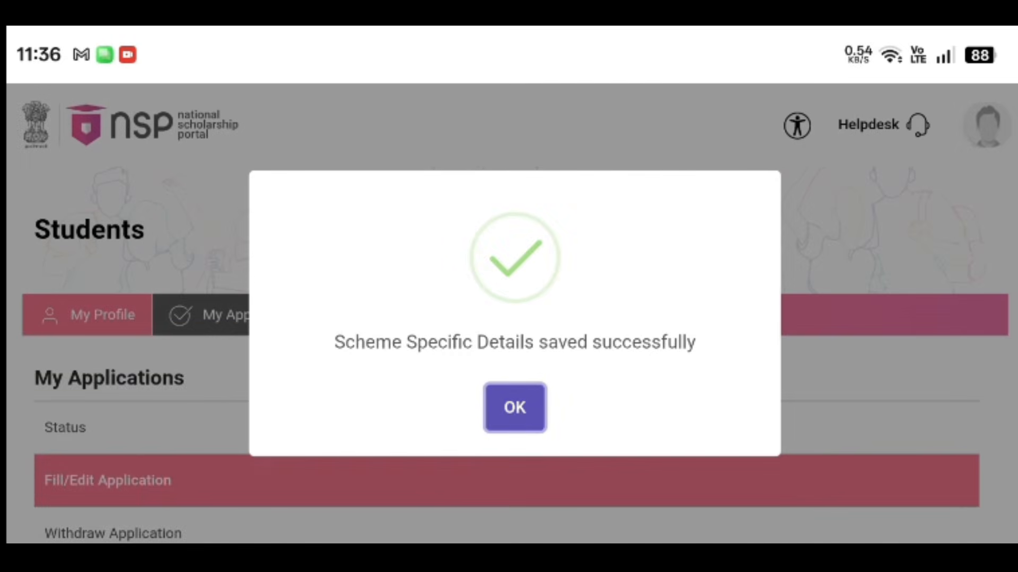
click(514, 407)
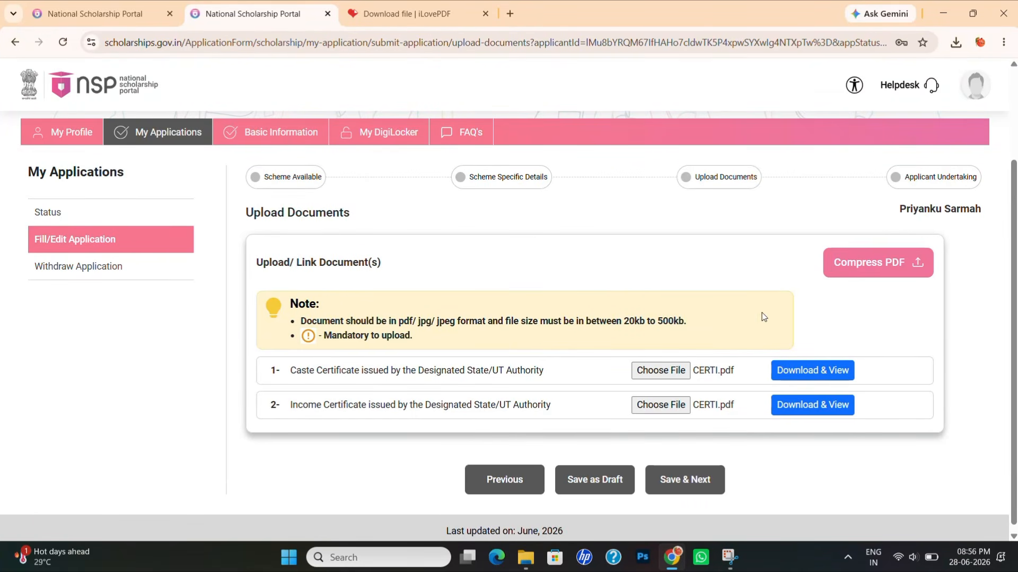
- Save the uploaded caste and income certificates, then tick I Agree on the undertaking
click(701, 481)
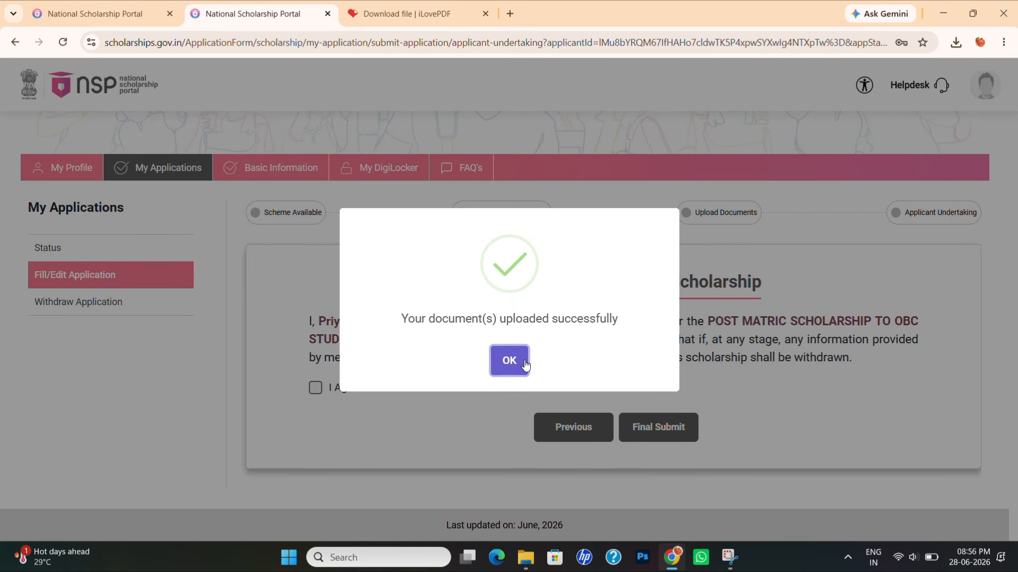
click(507, 363)
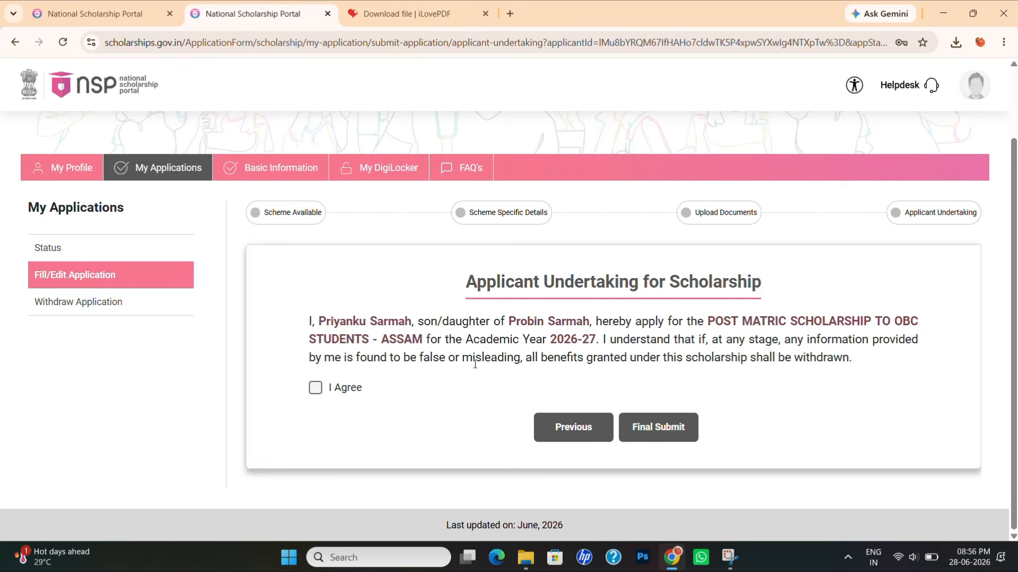
click(315, 387)
- Open Status, glance at Institute Verifying Officer Details, then review the Verification details
click(68, 245)
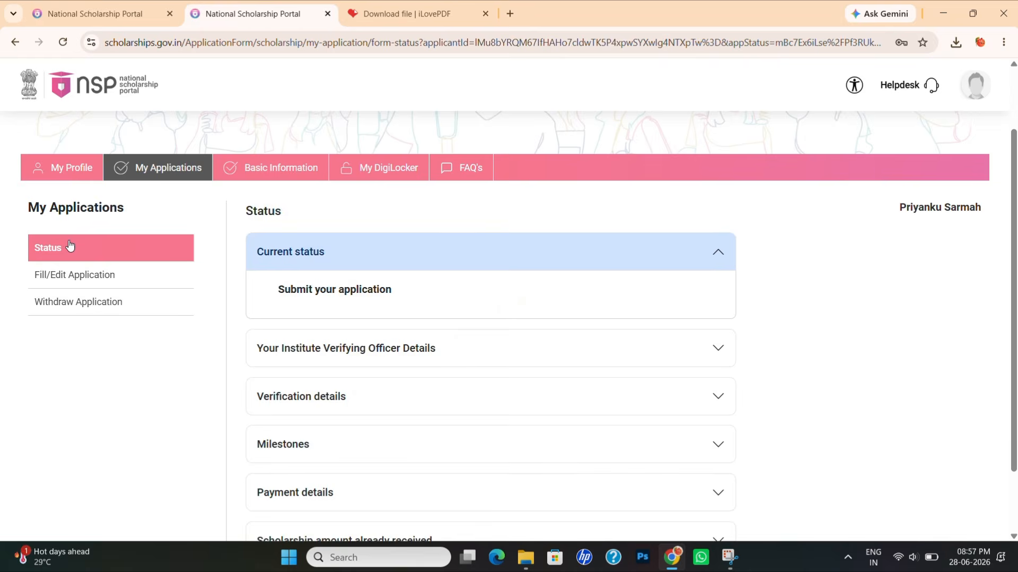
click(724, 353)
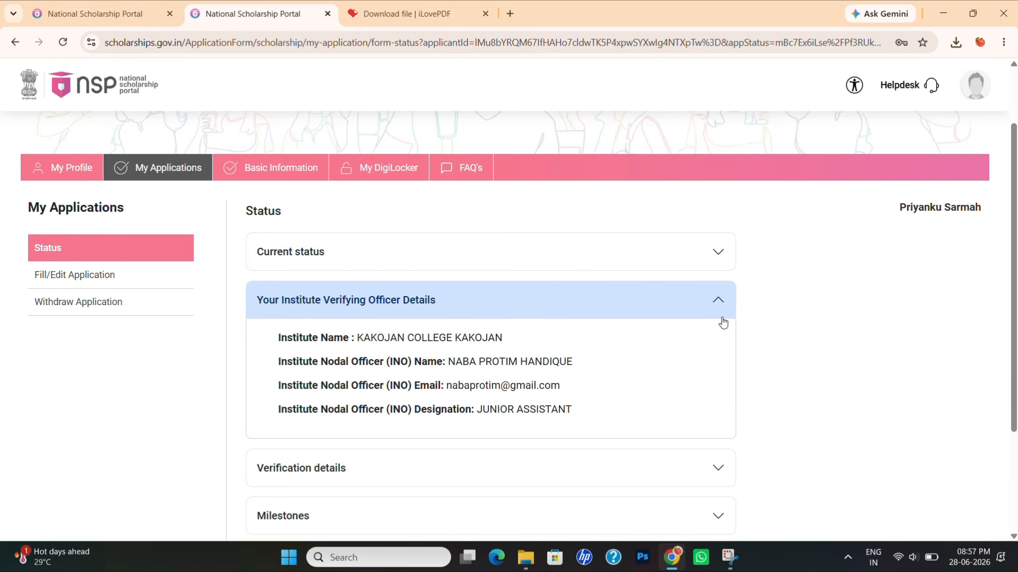
click(720, 309)
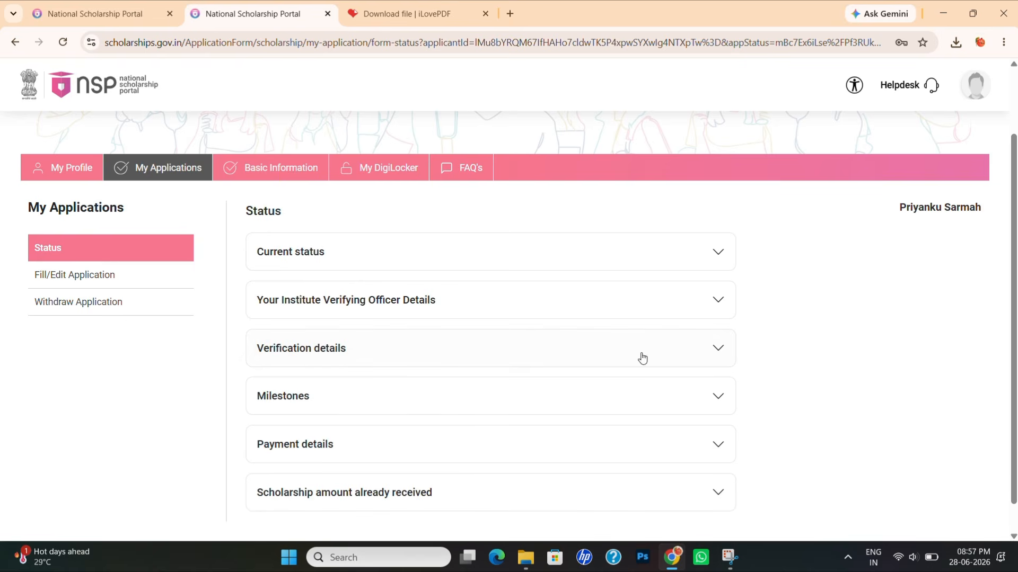
click(731, 359)
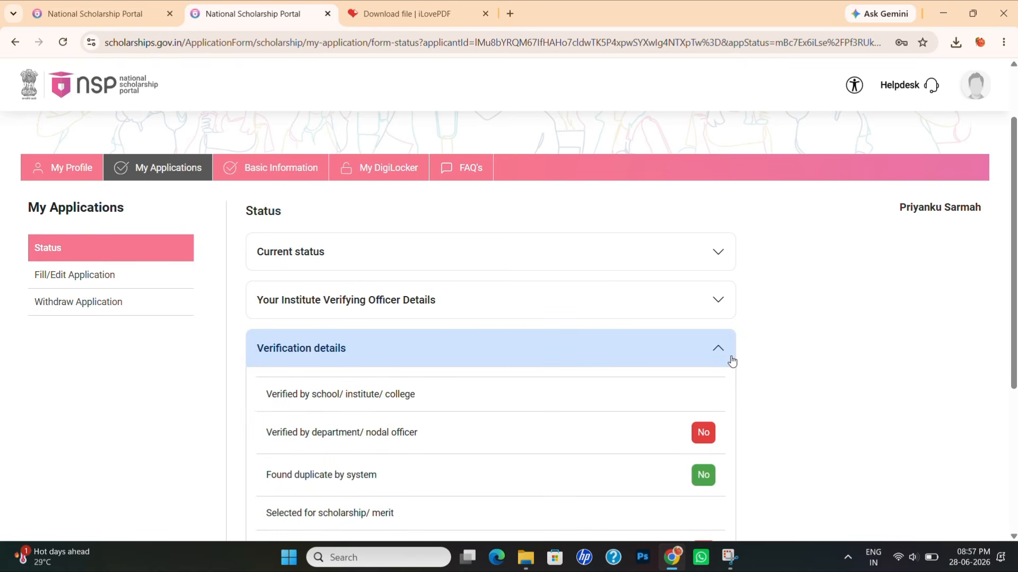
scroll(689, 460, down, 1)
scroll(660, 455, down, 1)
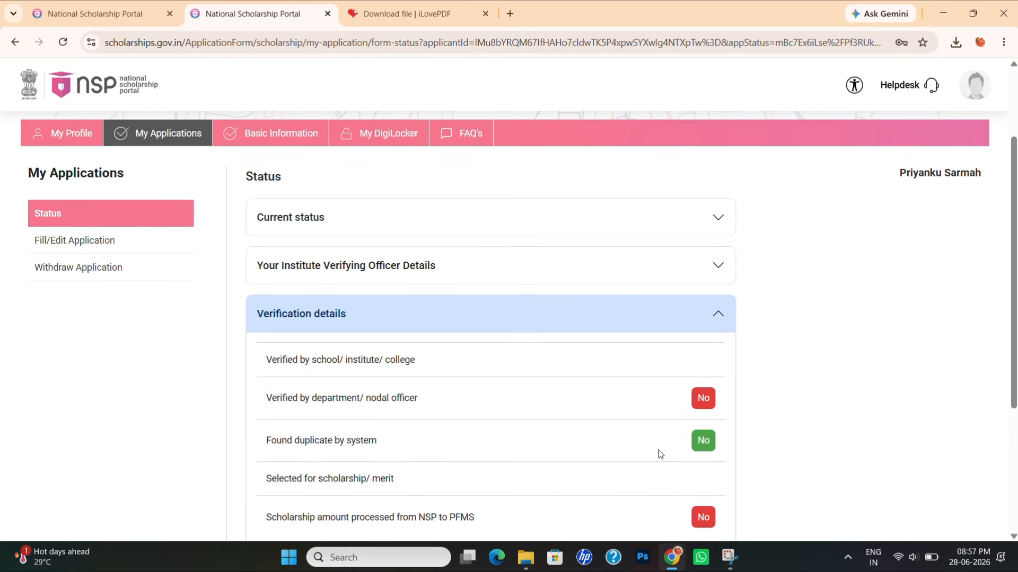
scroll(660, 455, up, 2)
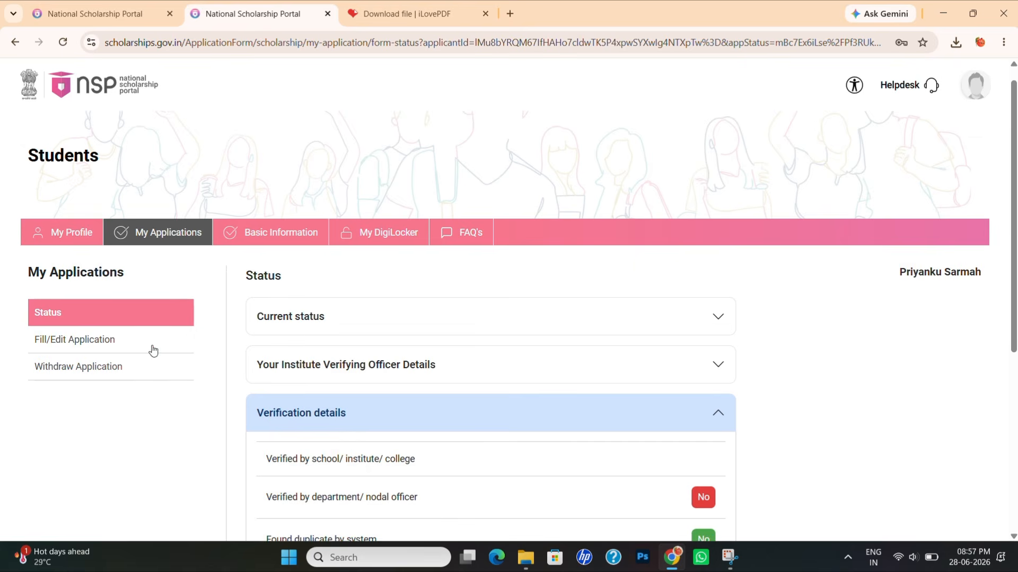
- Start withdrawing the application, choosing 'Wrong details filled' as the withdrawal remark
click(69, 370)
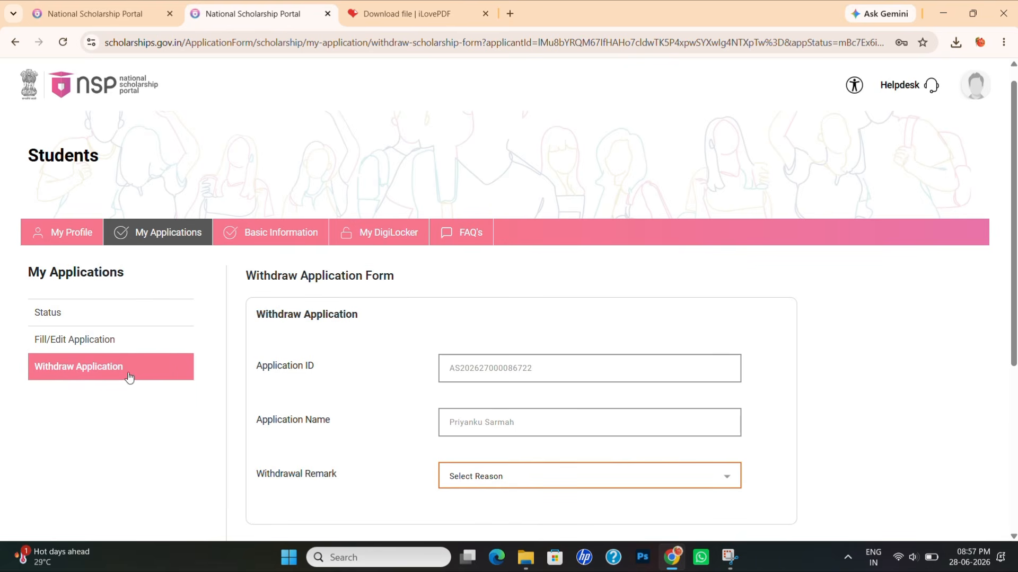
scroll(480, 370, down, 2)
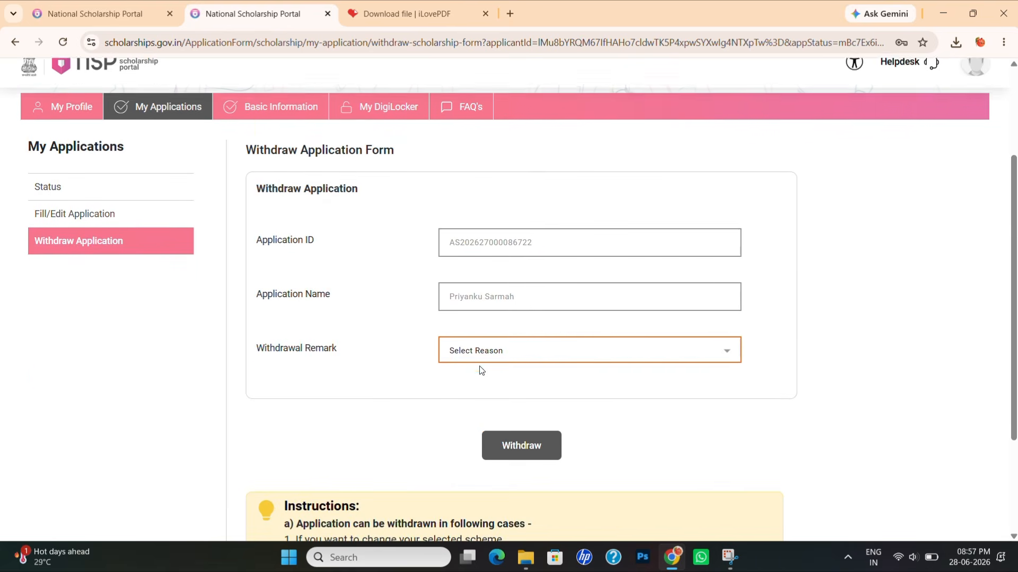
click(527, 352)
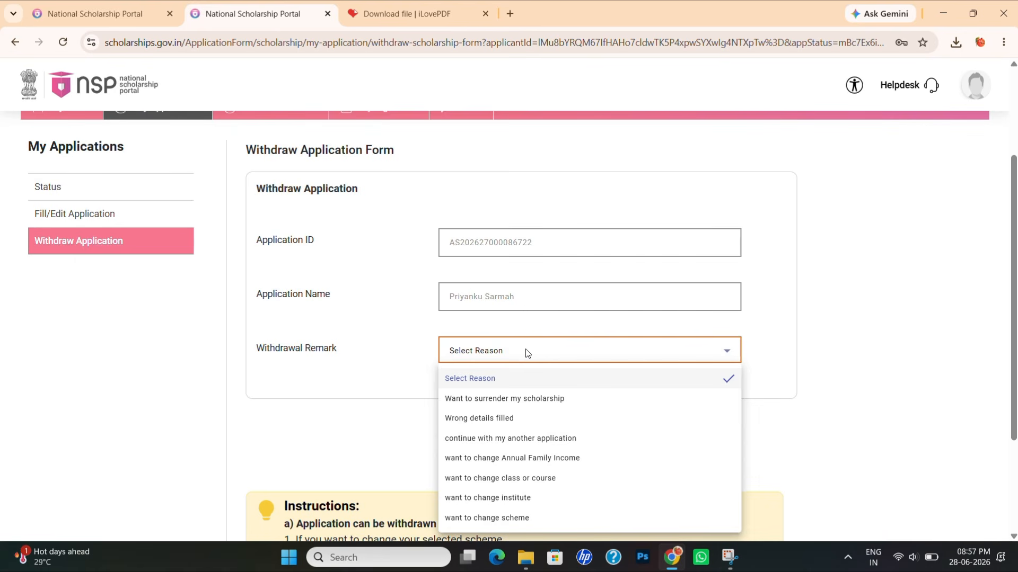
click(483, 418)
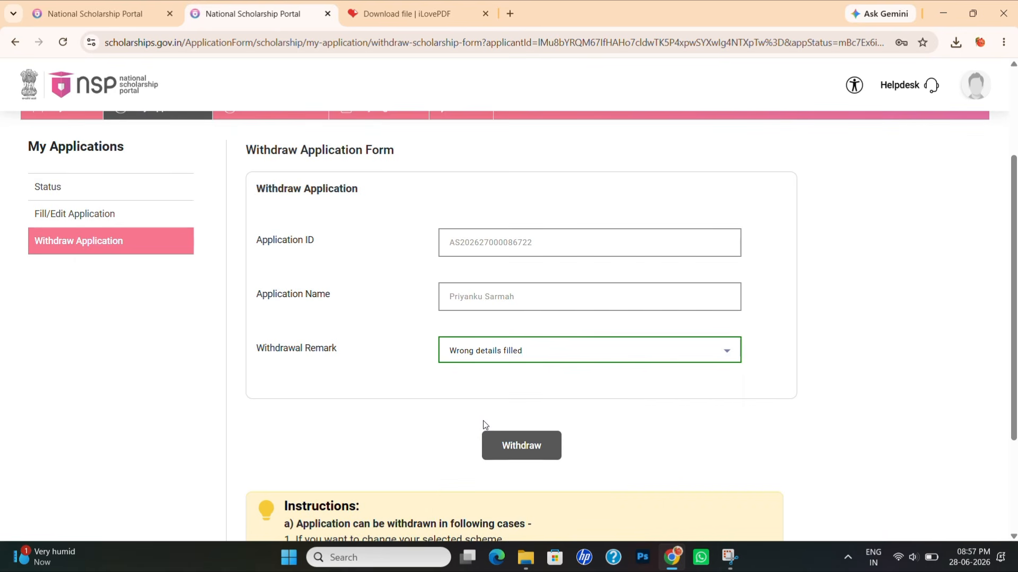
- Submit and confirm the withdrawal, then enter the one-time code sent to the phone
click(514, 448)
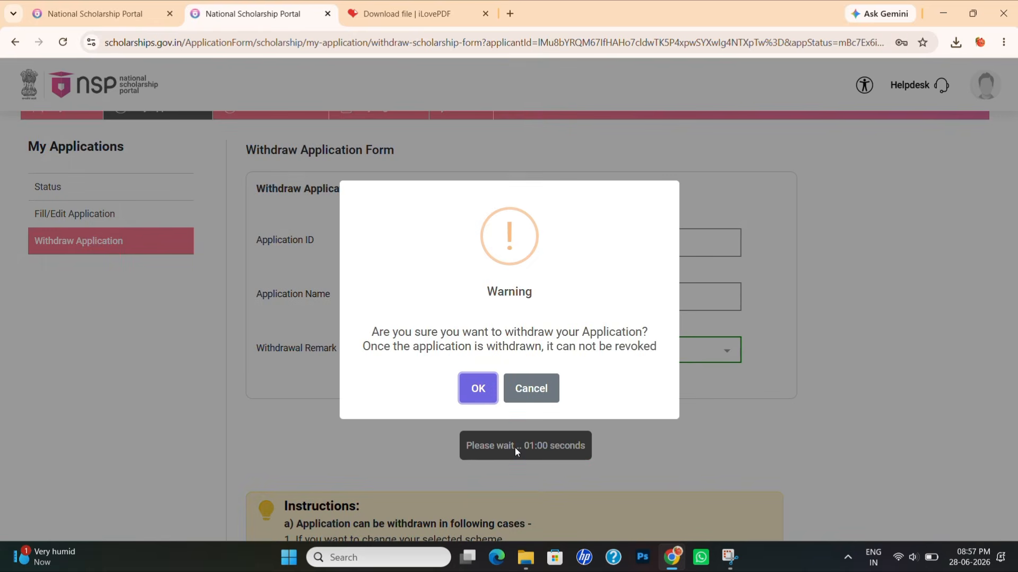
click(478, 389)
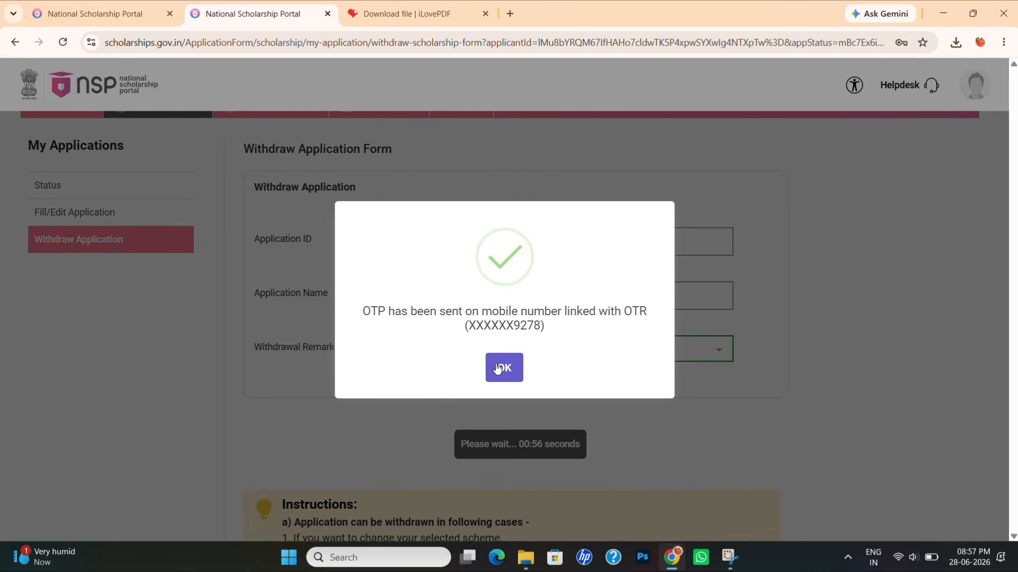
click(498, 368)
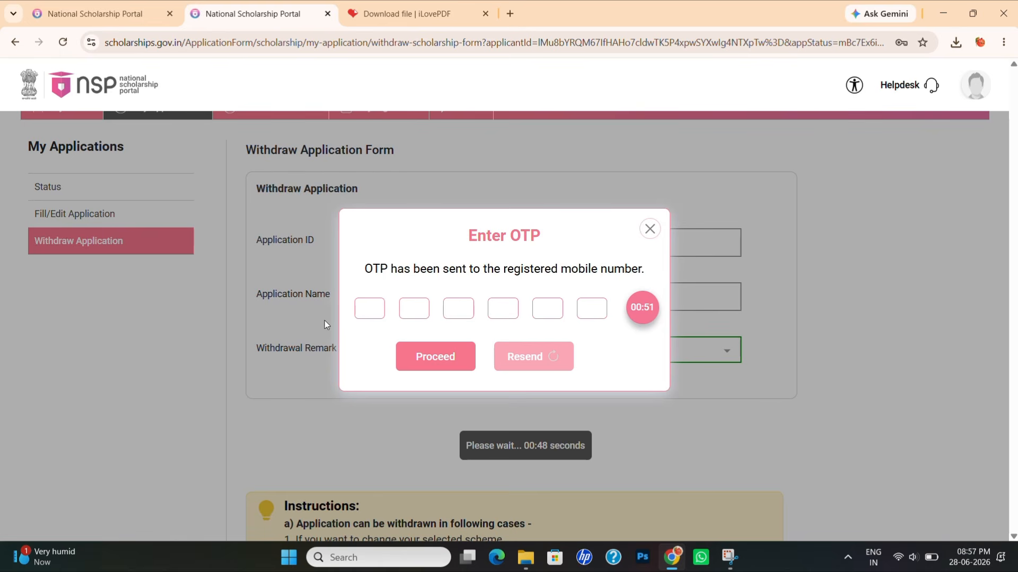
click(362, 309)
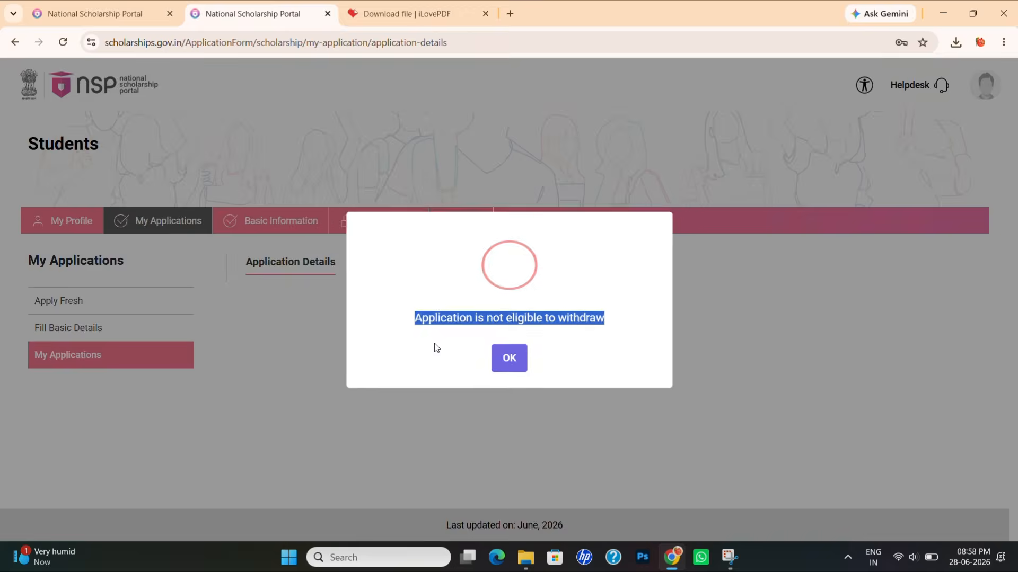
- Submit the one-time code, dismiss both messages, and open the Academic Year 2026-27 Apply Fresh guidelines
click(434, 343)
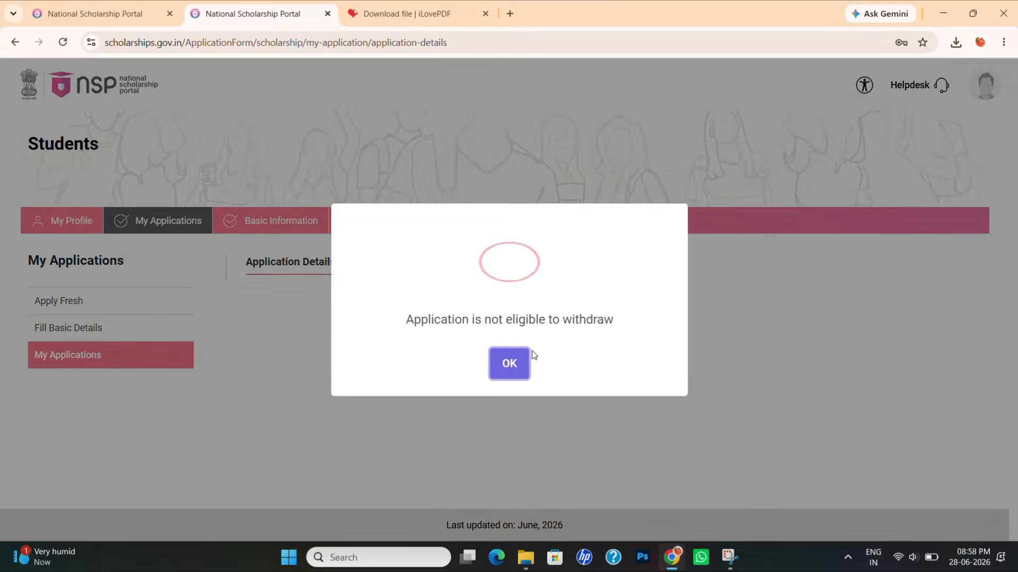
click(509, 362)
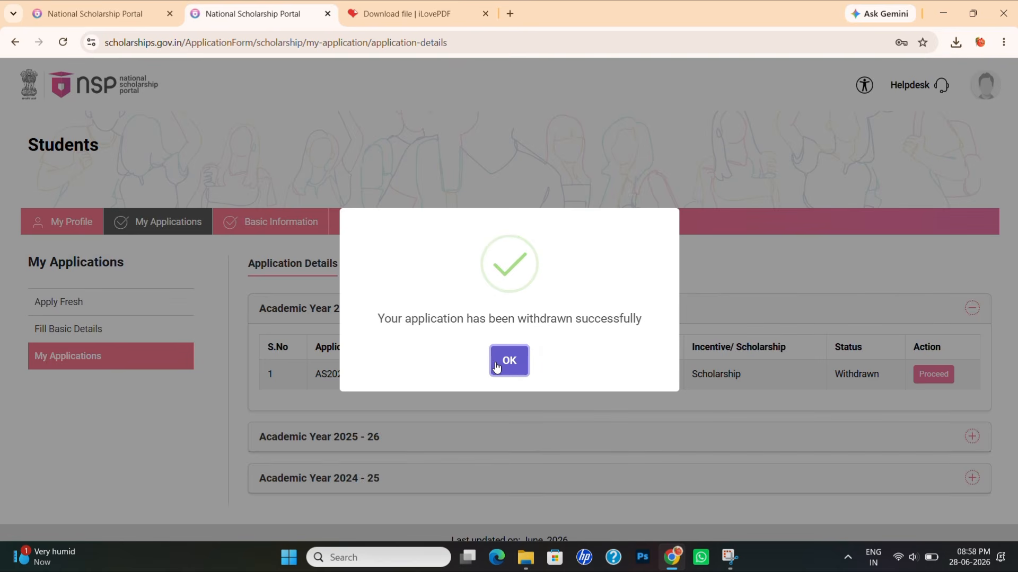
click(497, 366)
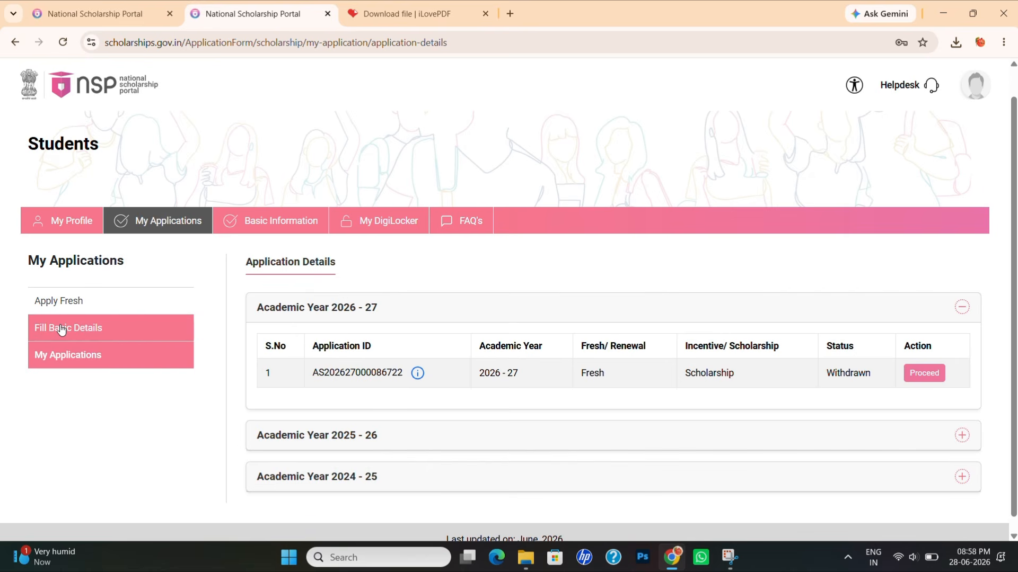
click(54, 302)
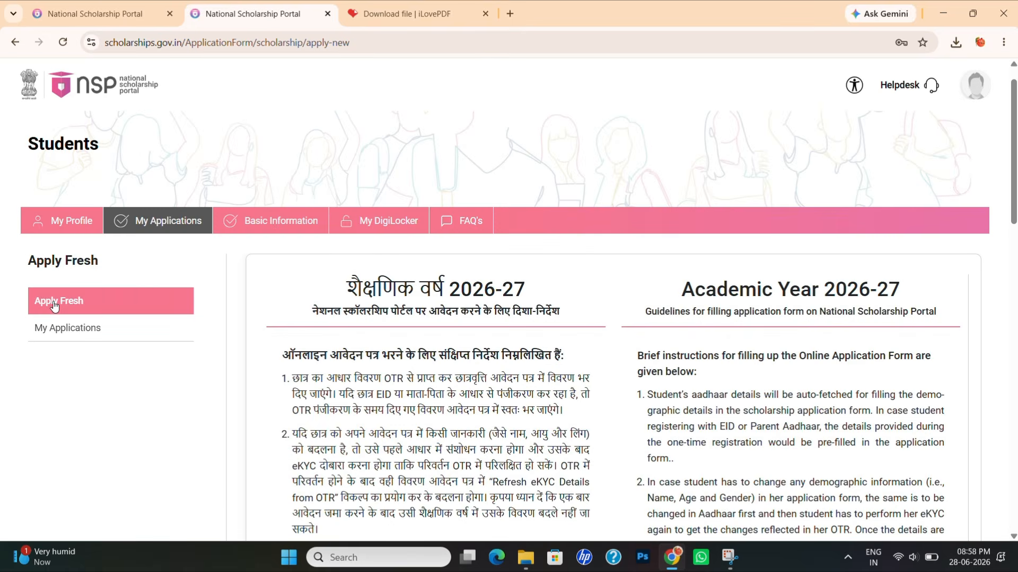